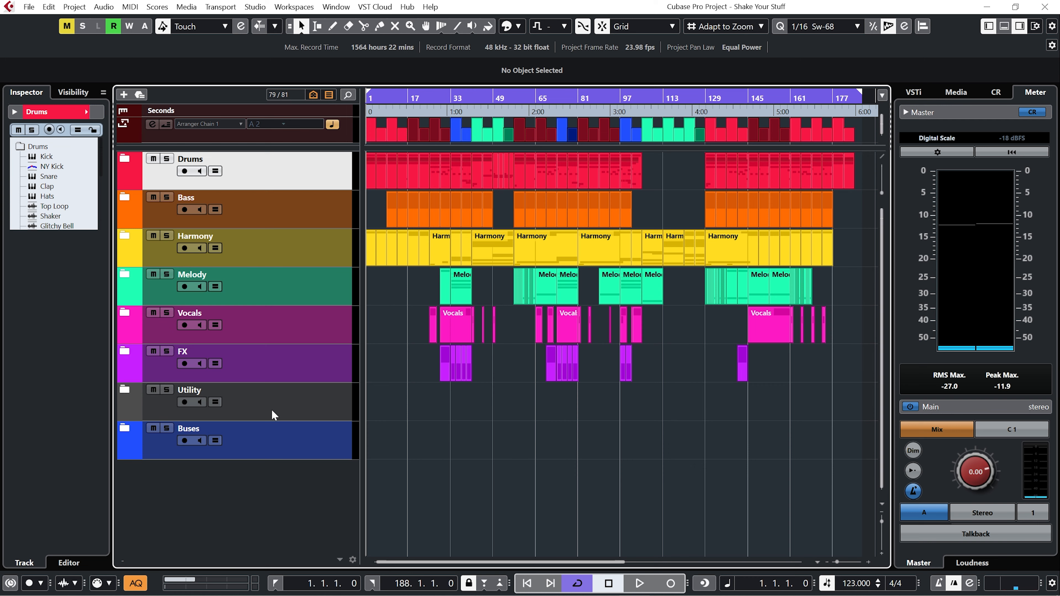
Expand the Utility folder and open the Loopcloud instrument plug-in window on the Loopcloud track, repositioning it.
click(273, 416)
click(127, 393)
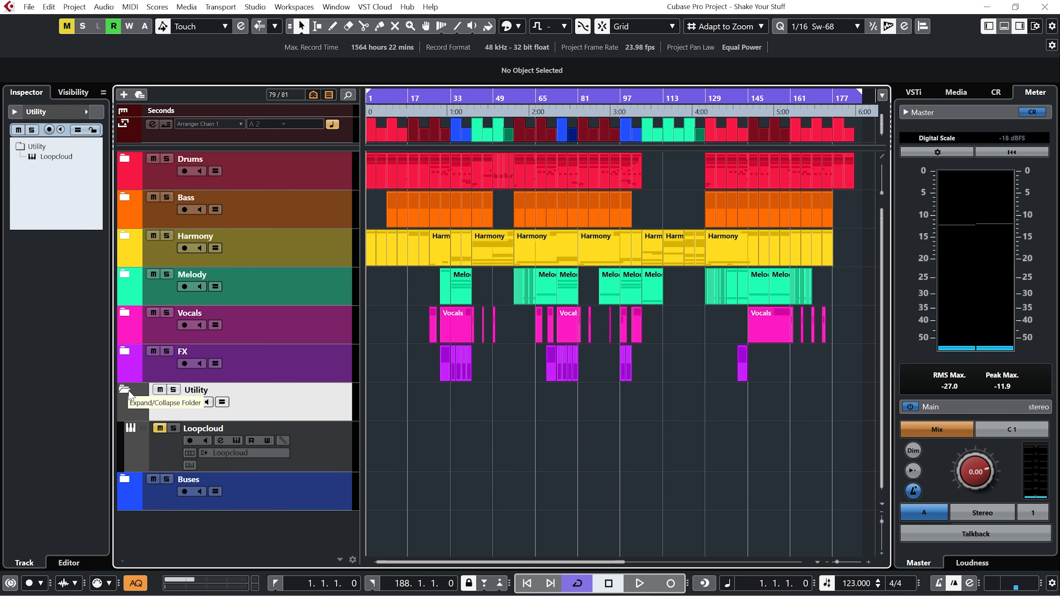
click(159, 438)
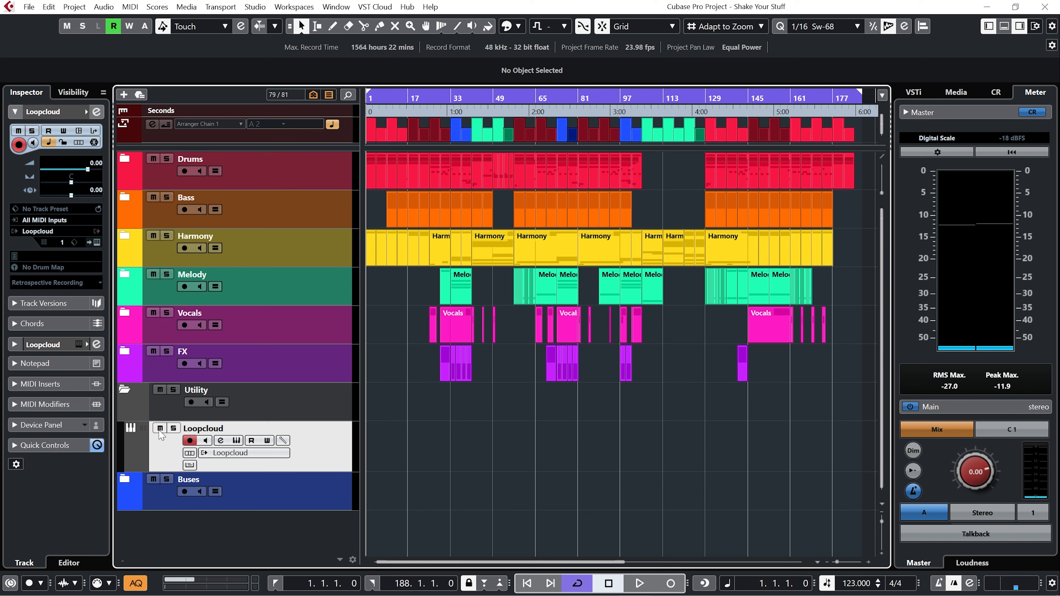
click(236, 441)
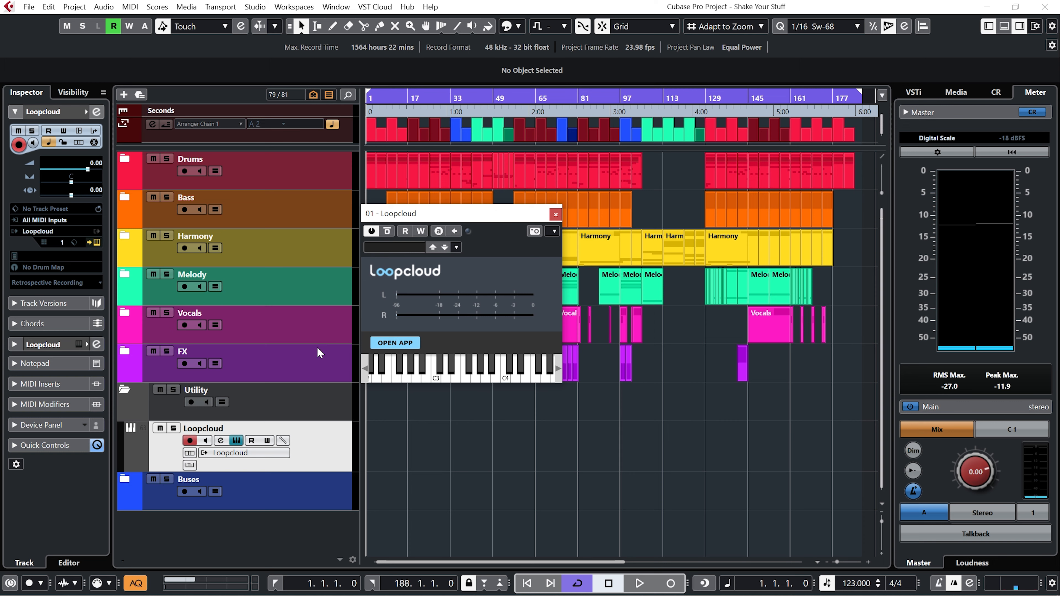
drag(451, 215, 491, 267)
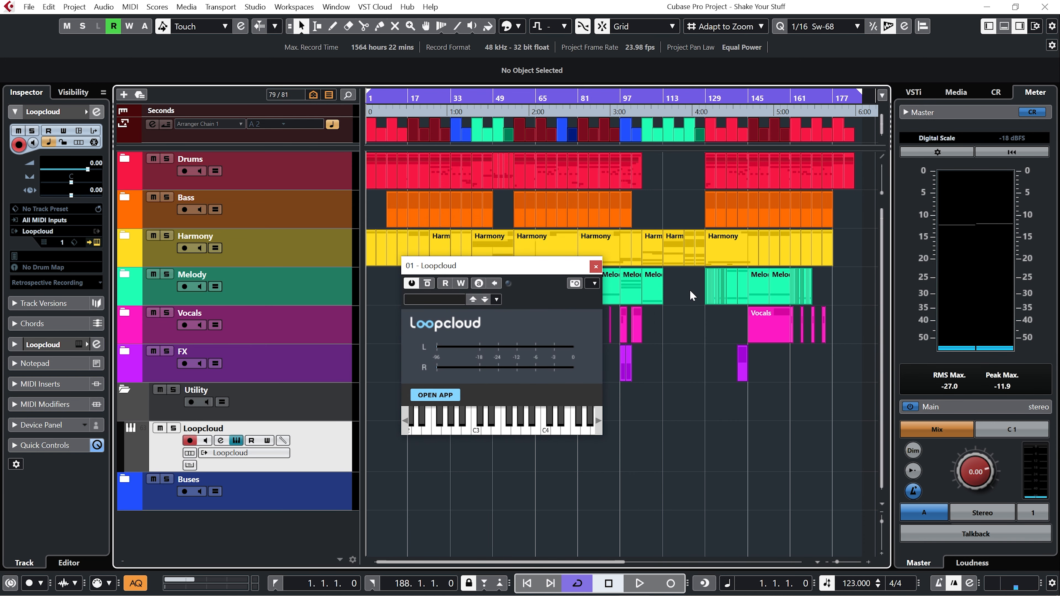
Set the cycle range to bars 1 to 9 and play it back briefly.
key(ctrl+super+Right)
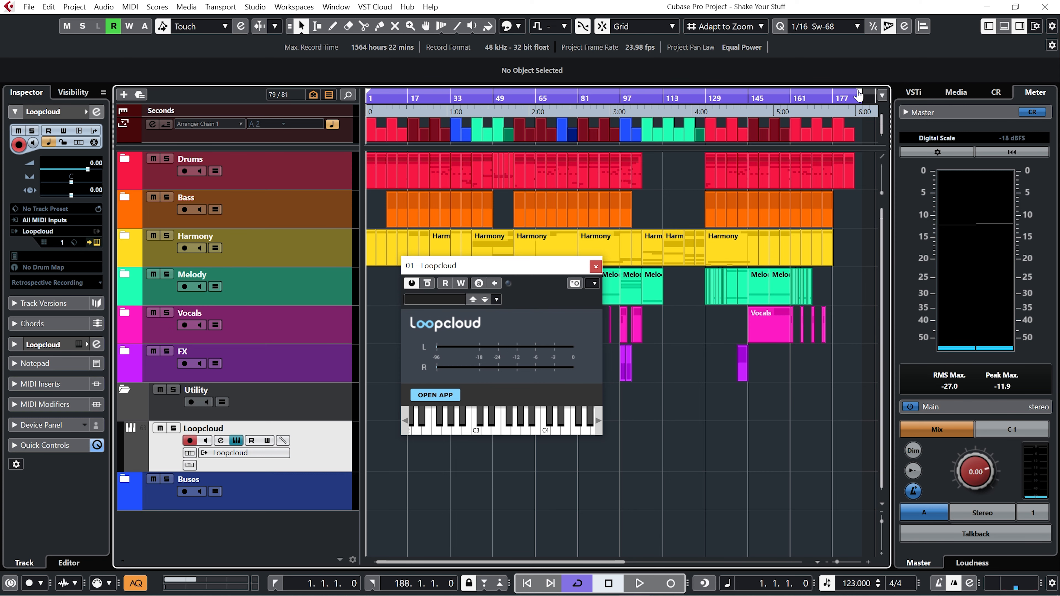
drag(857, 96, 391, 95)
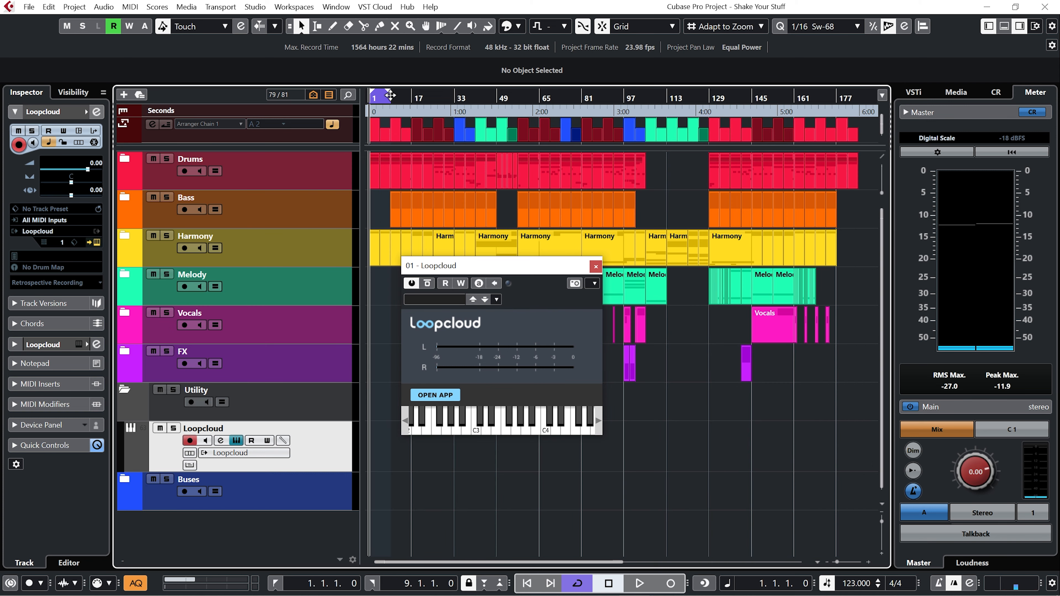
double_click(391, 96)
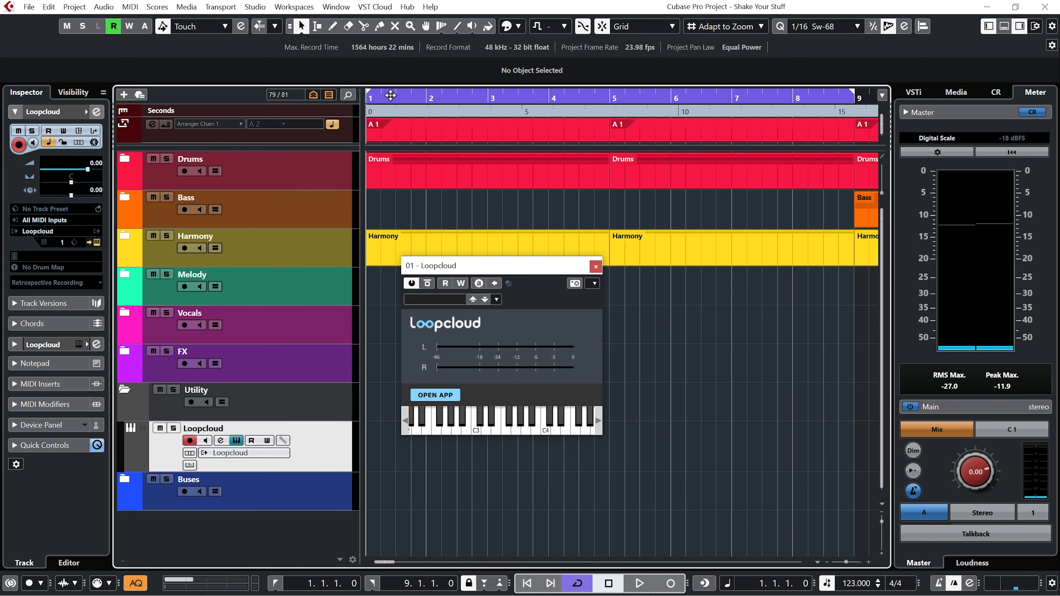
key(space)
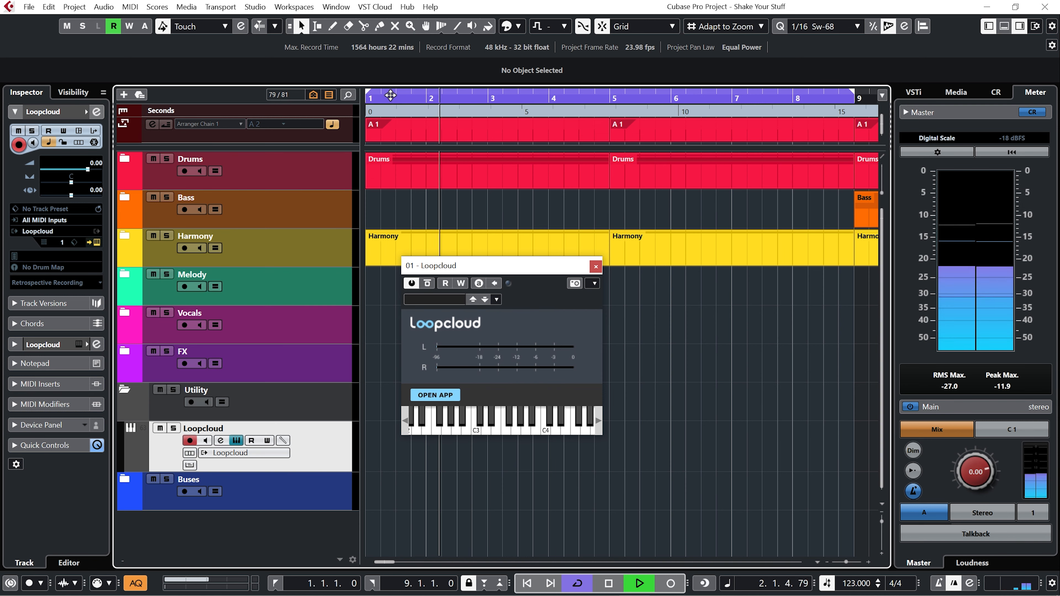
key(space)
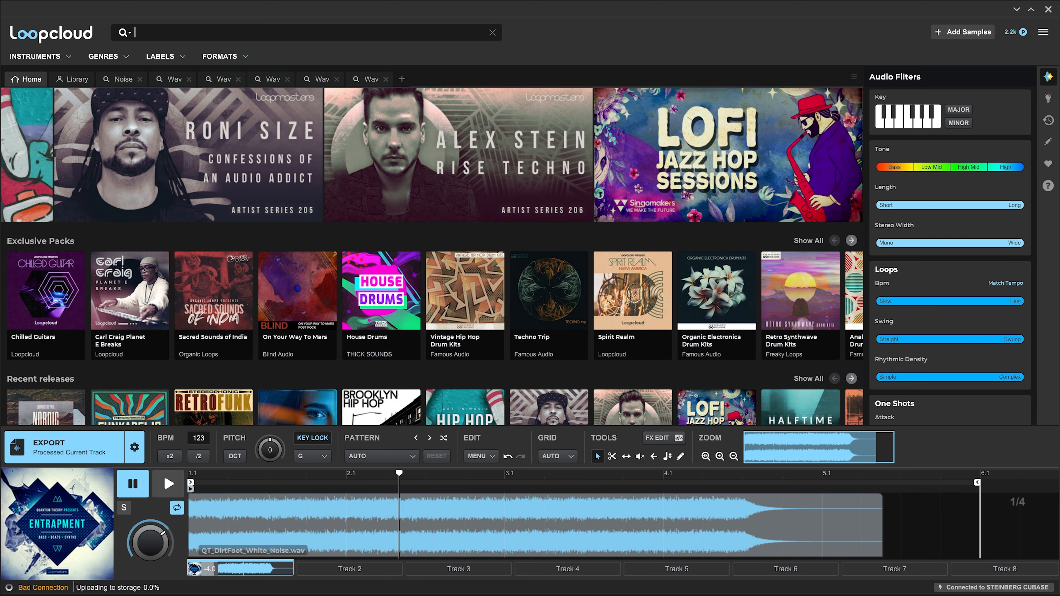
Switch to Loopcloud, browse the Banjo instrument category, and set the target key to G.
click(60, 57)
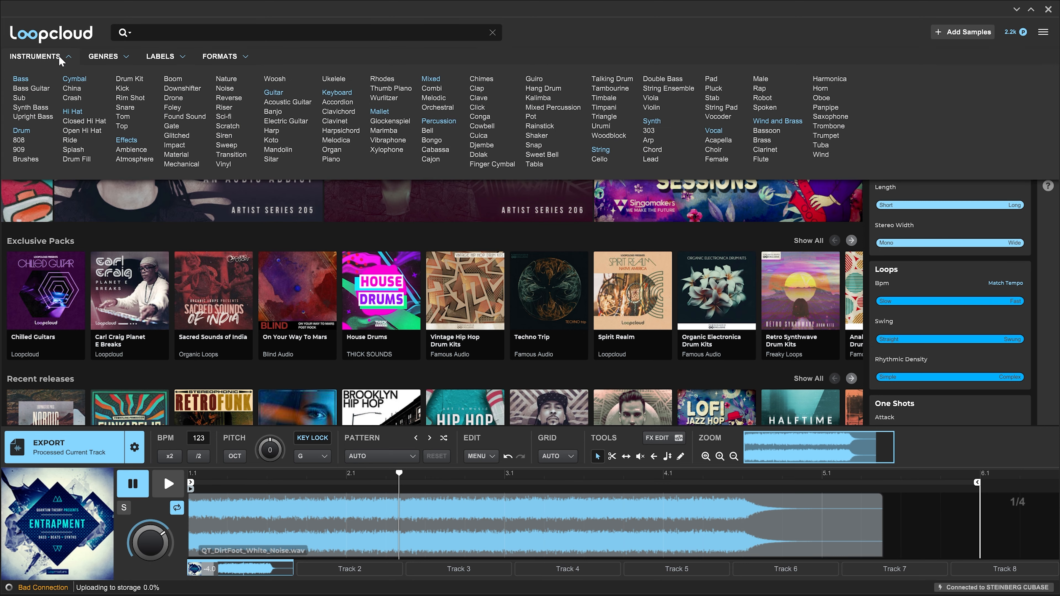
click(273, 111)
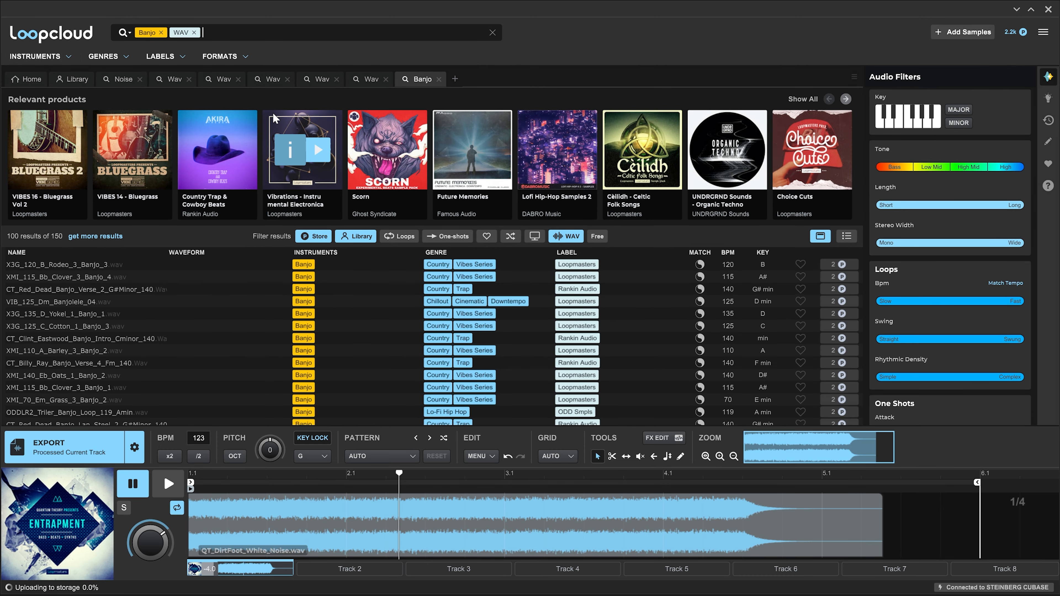
click(325, 457)
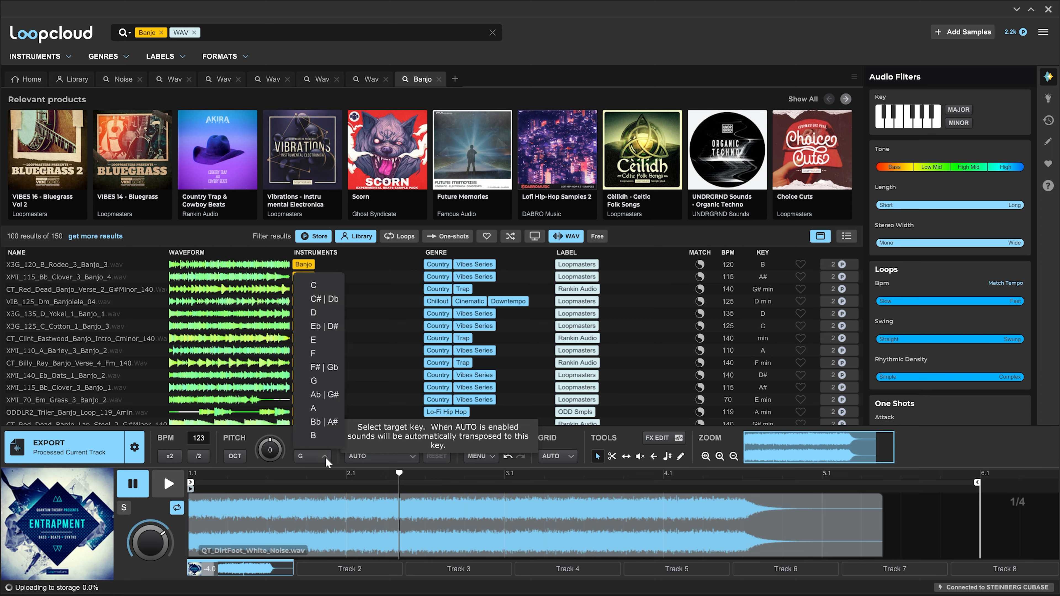
click(320, 381)
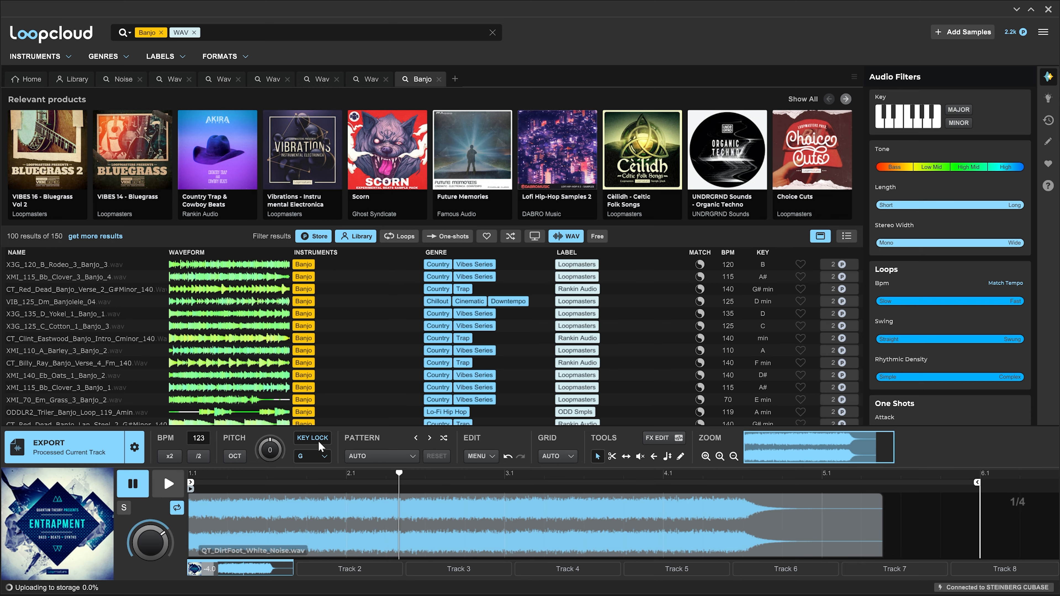
Audition several banjo loops from the results list, starting and pausing the preview.
click(90, 265)
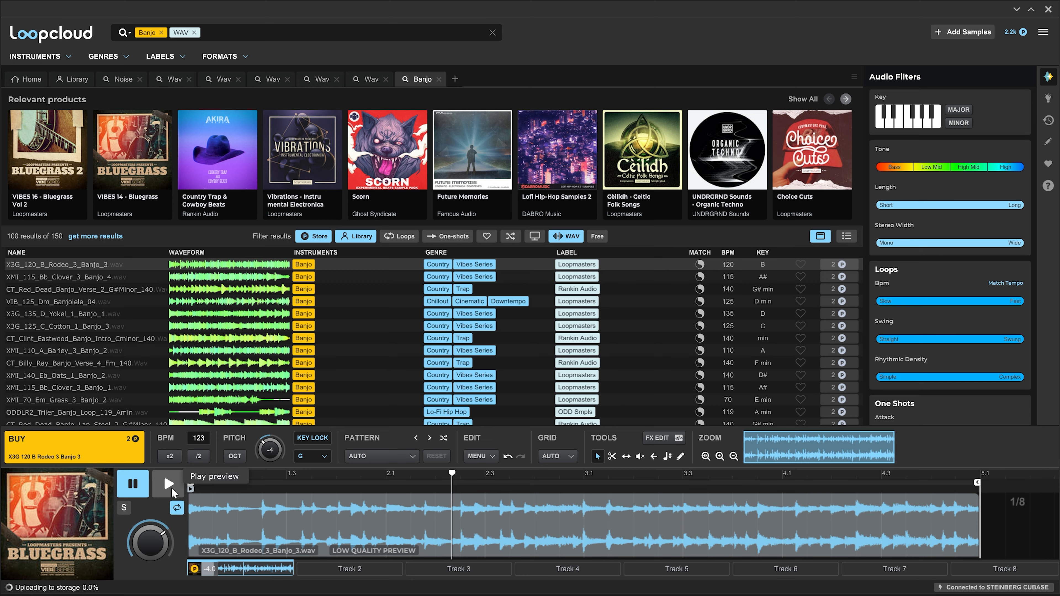
click(172, 488)
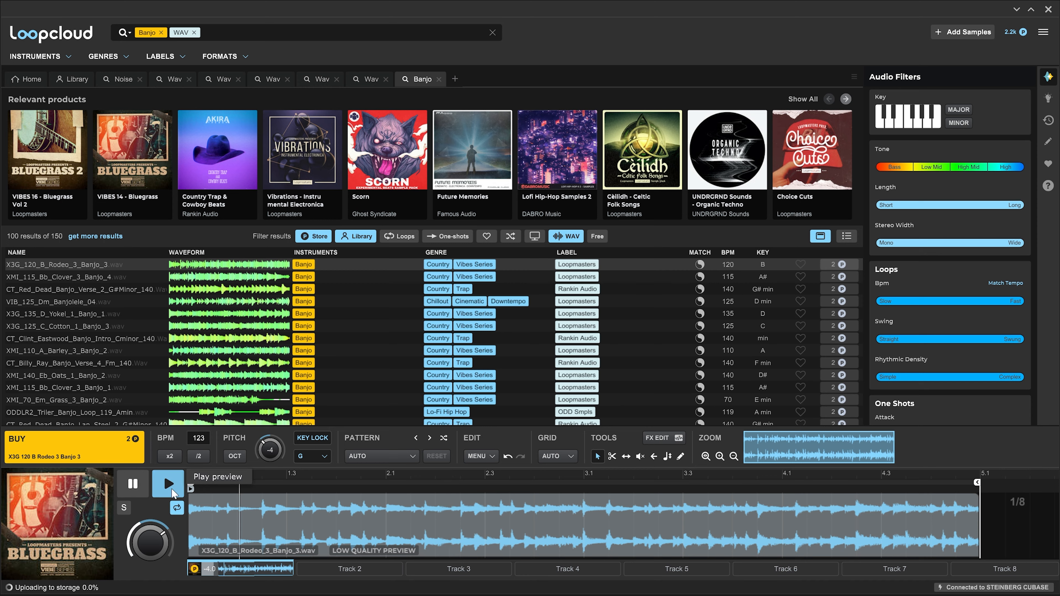
click(138, 484)
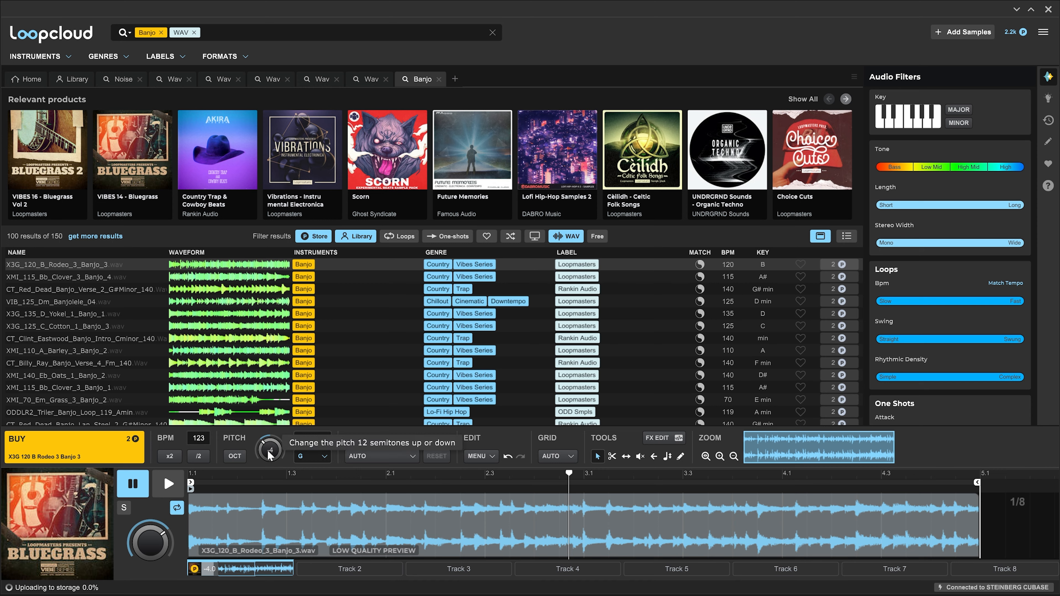
click(167, 483)
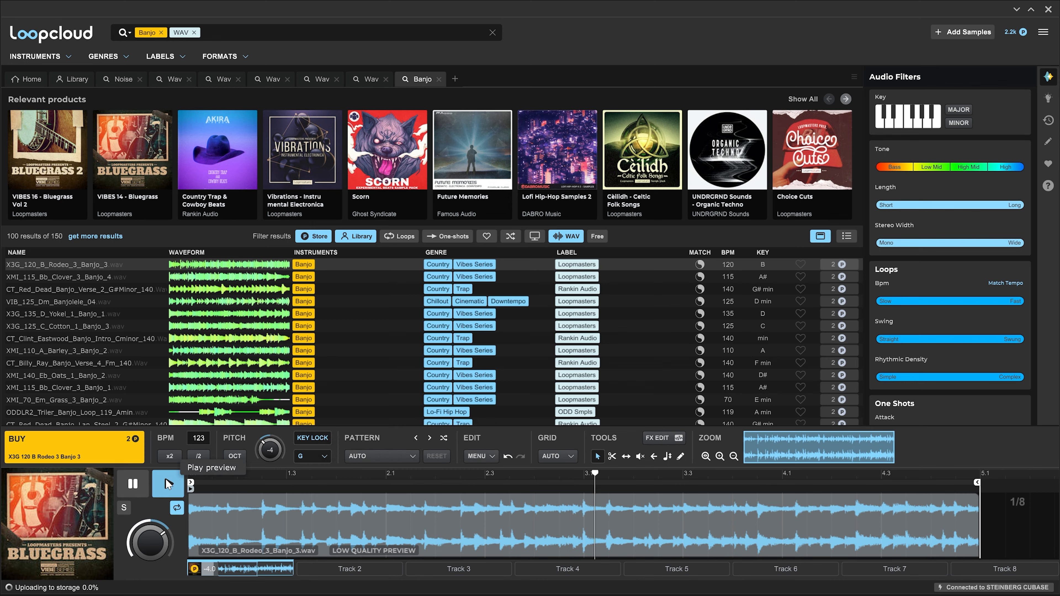
click(98, 278)
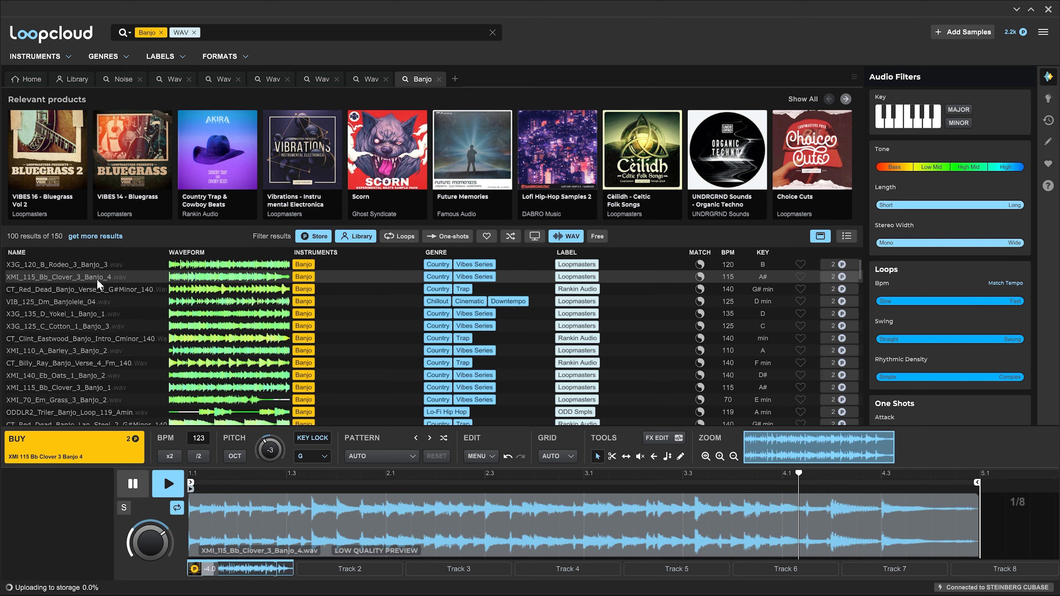
click(91, 317)
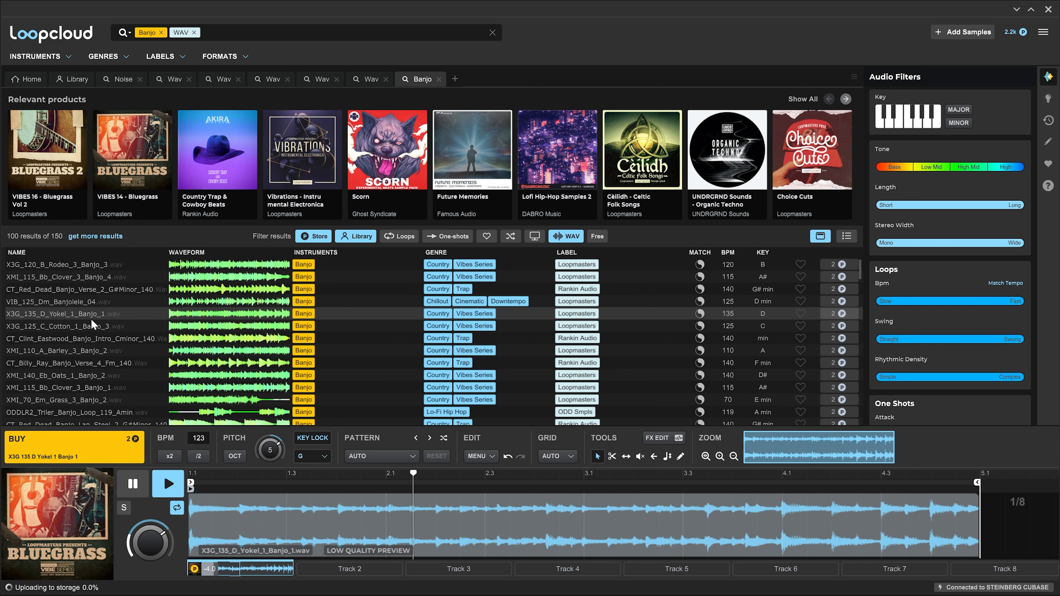
click(92, 339)
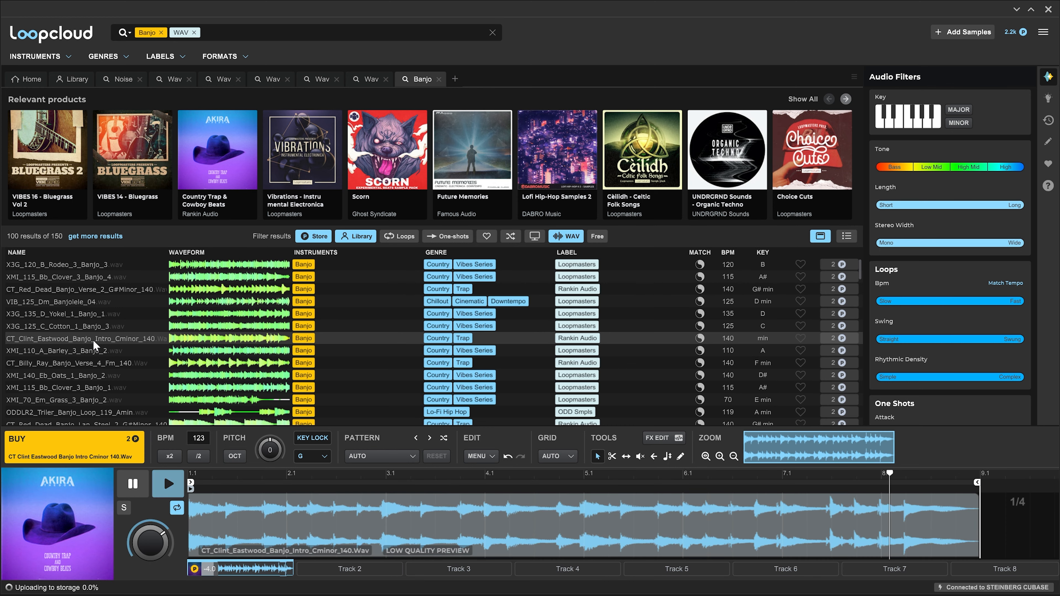
click(95, 330)
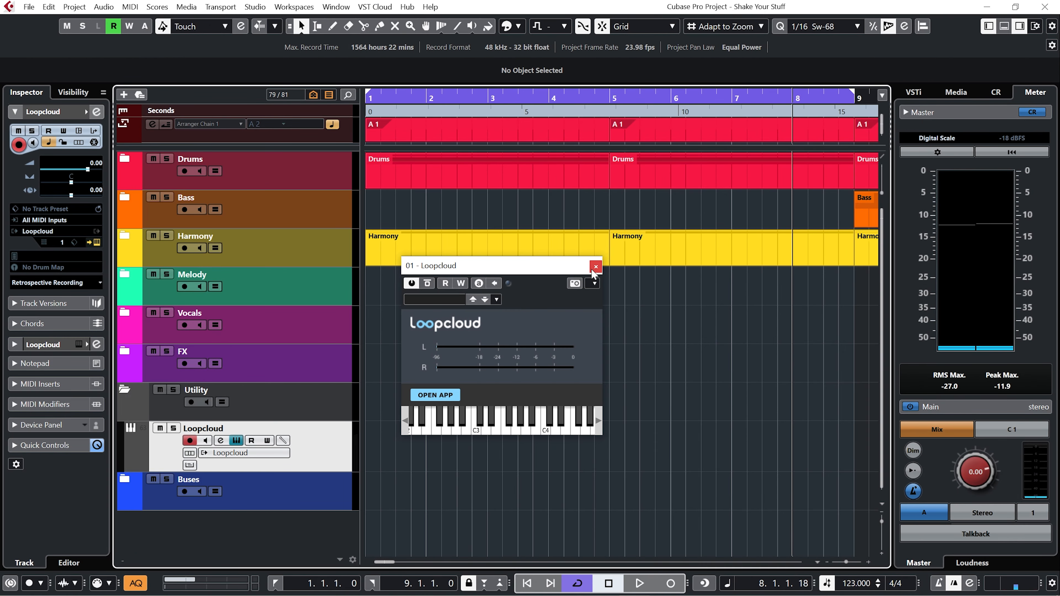
Close the Loopcloud plug-in window and add an audio track to the project.
click(592, 268)
click(140, 94)
click(586, 447)
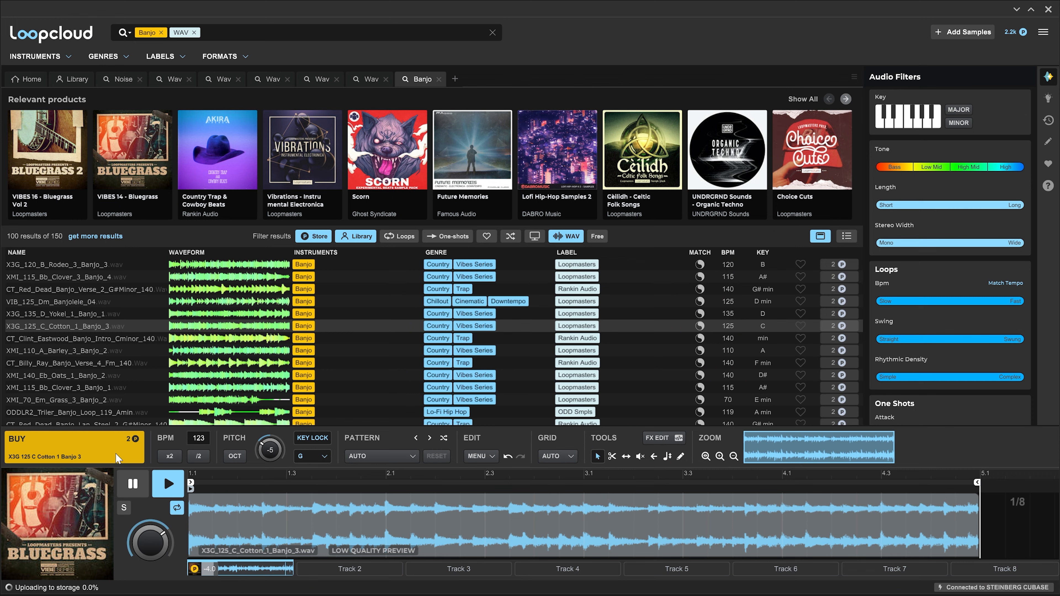
Try the X3G_125_C_Cotton_1_Banjo_3 loop on the new audio track, cycle-play it, then delete that track.
click(115, 452)
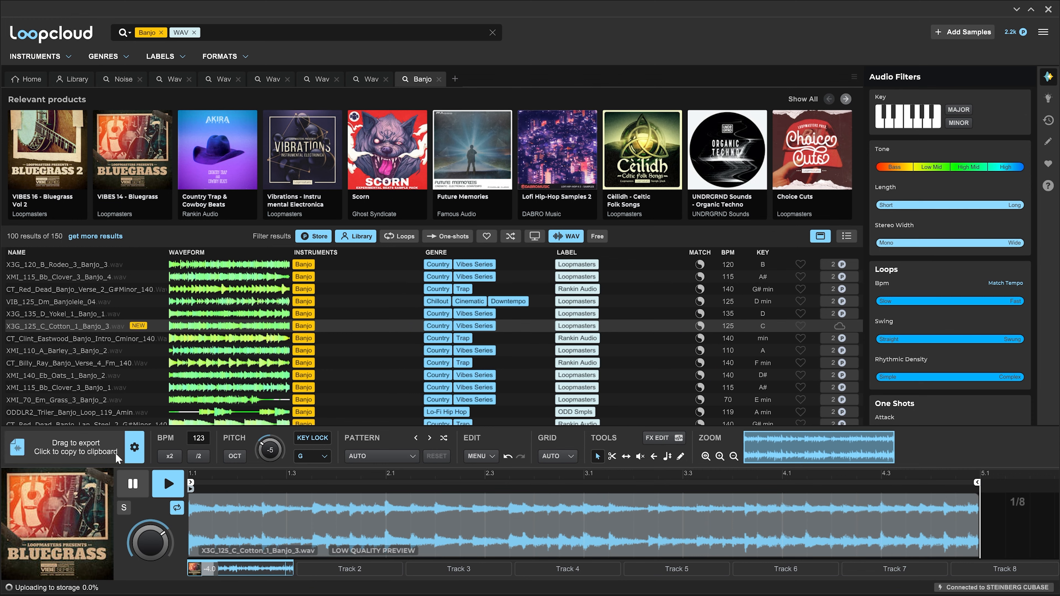
click(95, 454)
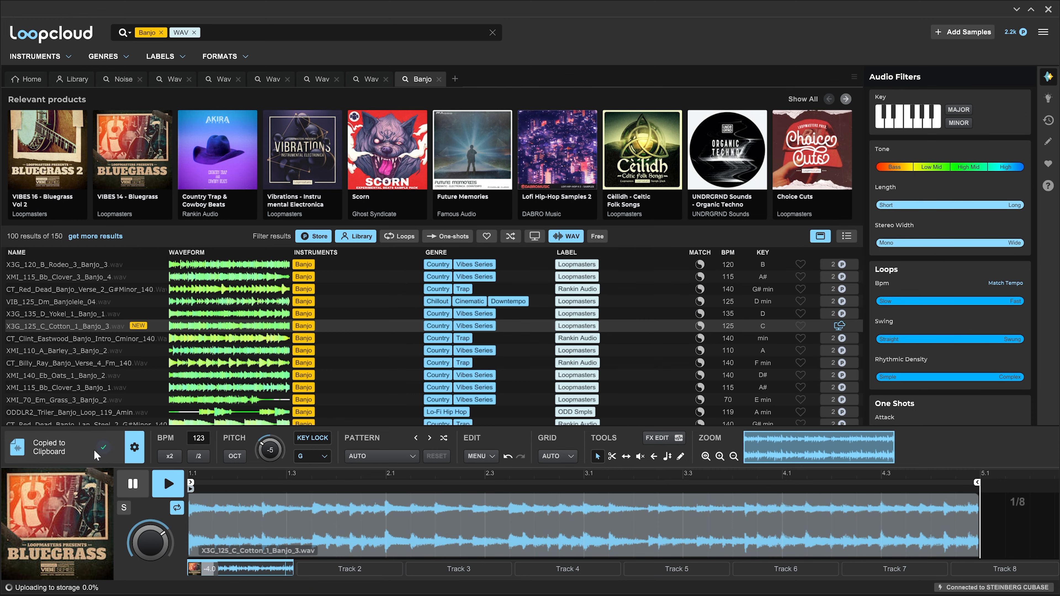
drag(86, 448, 372, 493)
key(ctrl+super+Left)
click(619, 412)
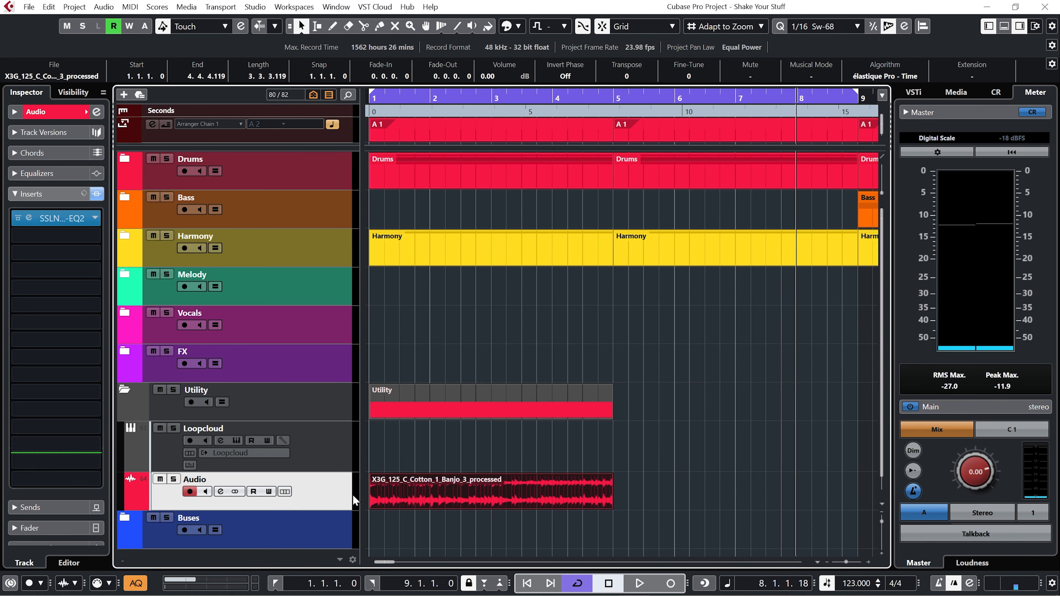
key(shift+g)
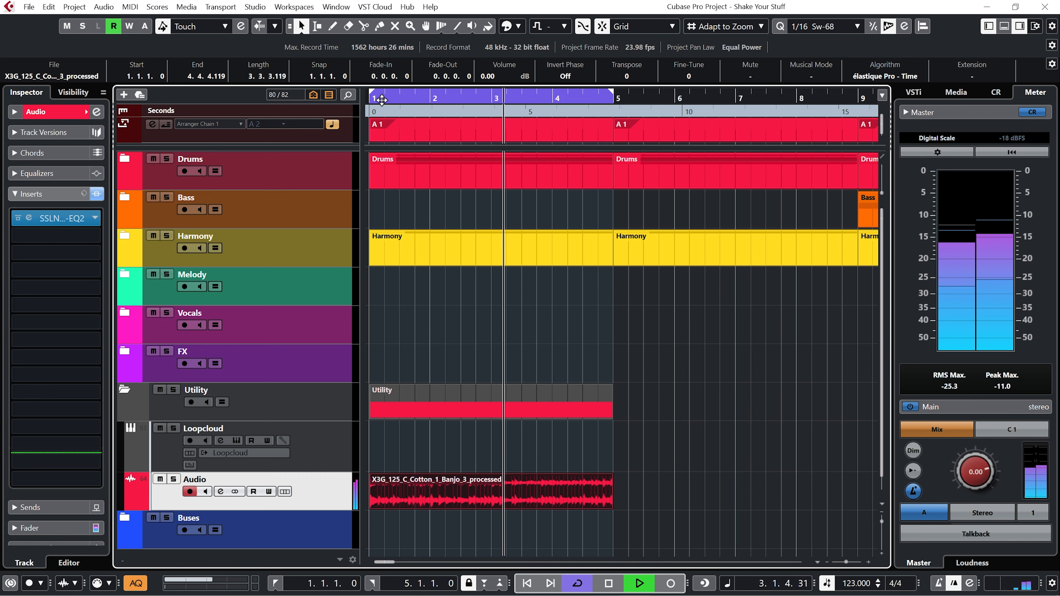
key(space)
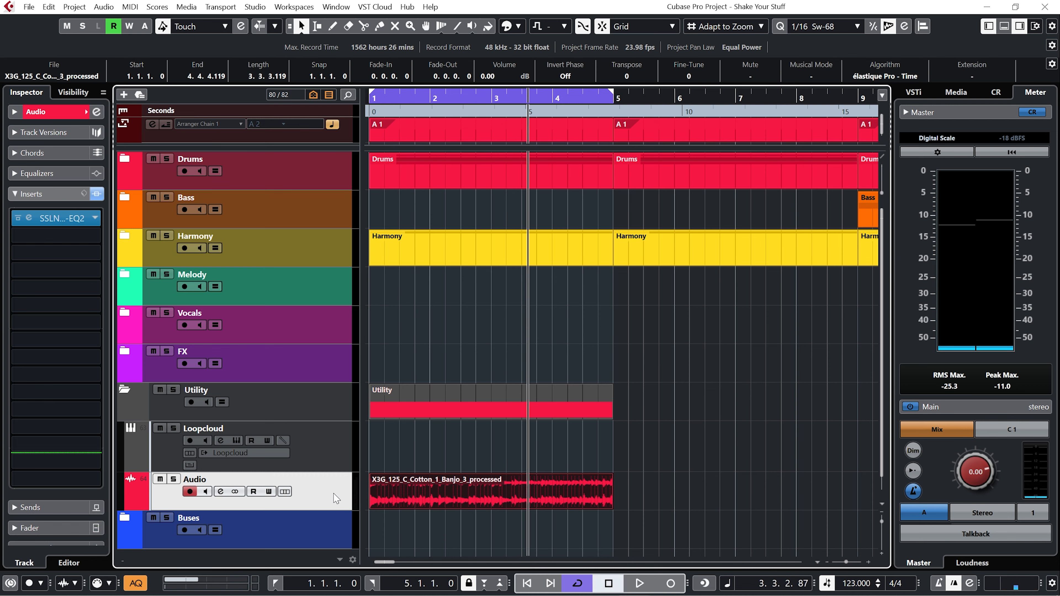
key(Delete)
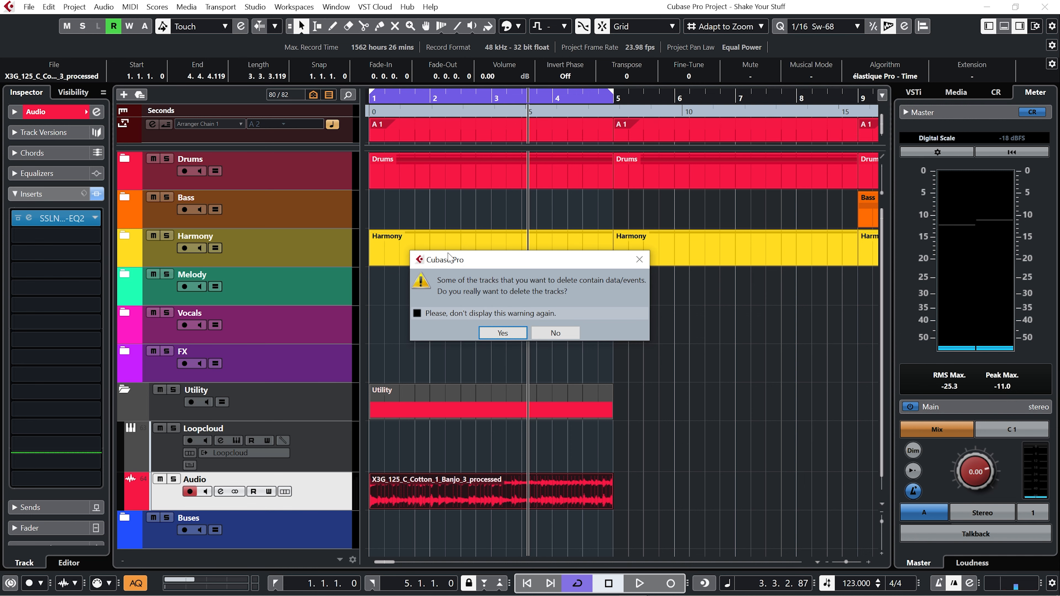
click(501, 333)
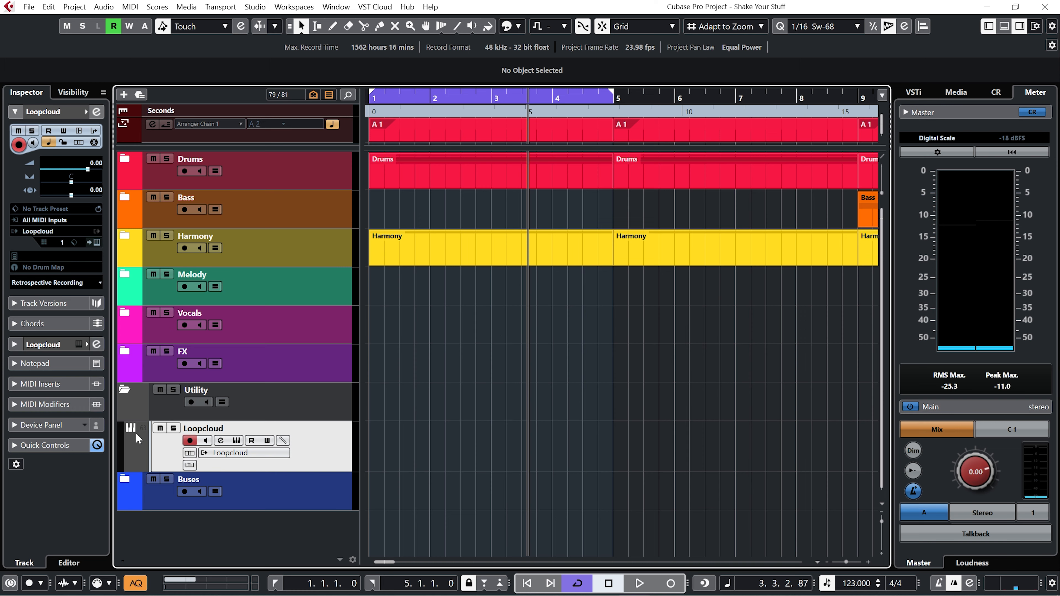
Collapse the Utility folder and set the cycle range to bars 13 to 21 from the arranger track.
click(162, 429)
key(ctrl+super+Right)
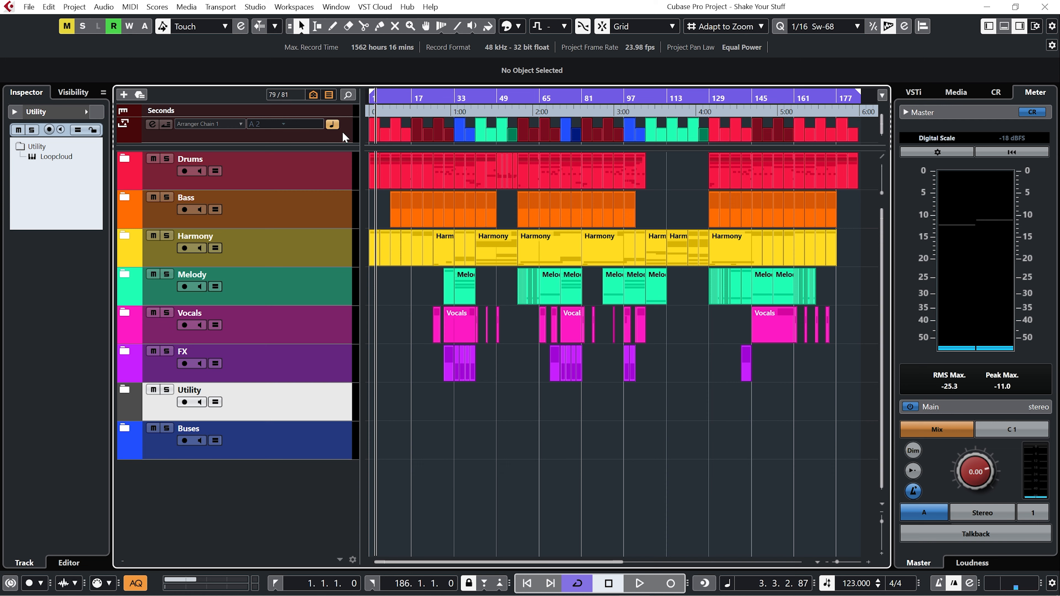
click(332, 140)
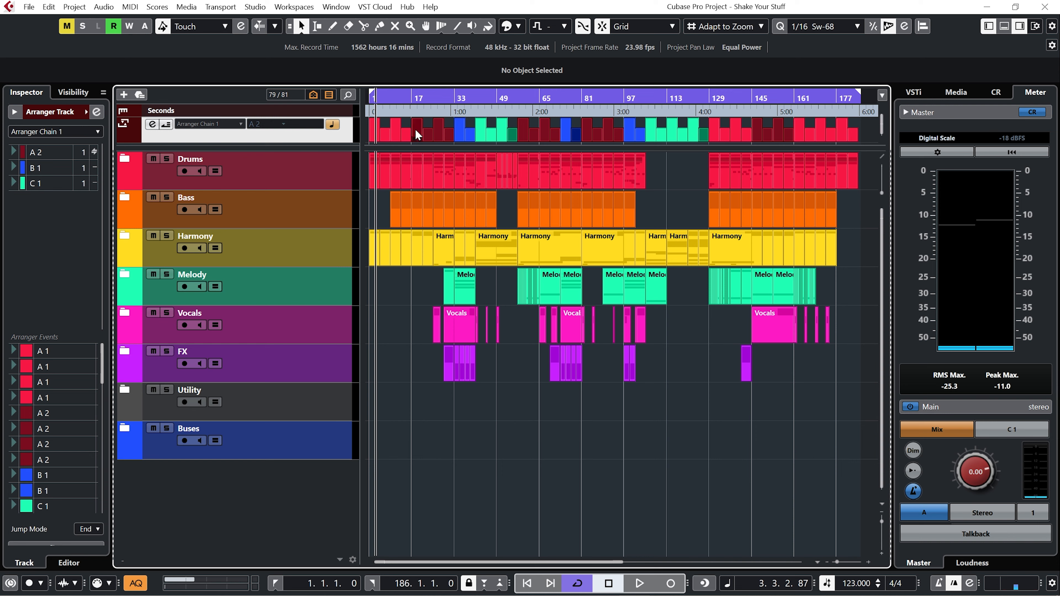
ctrl+click(402, 101)
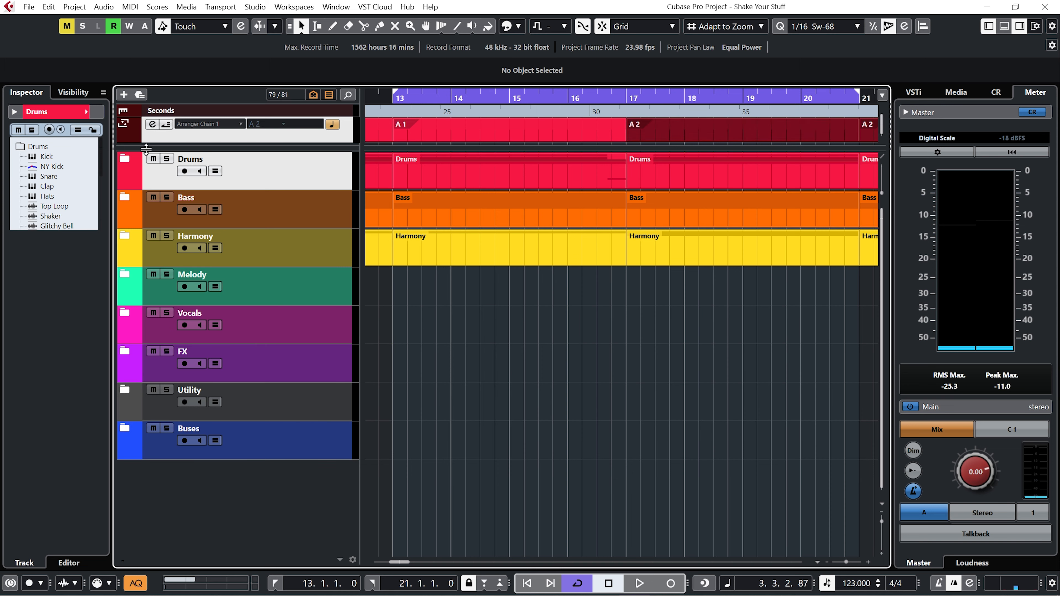
Expand the Drums folder and play back from bar 15.
click(124, 158)
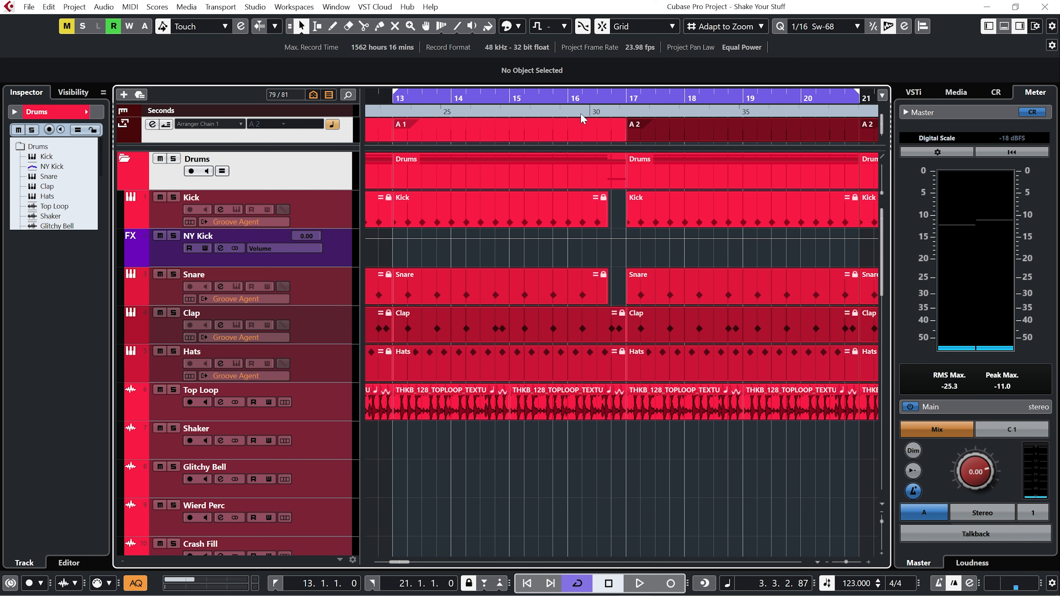
click(513, 98)
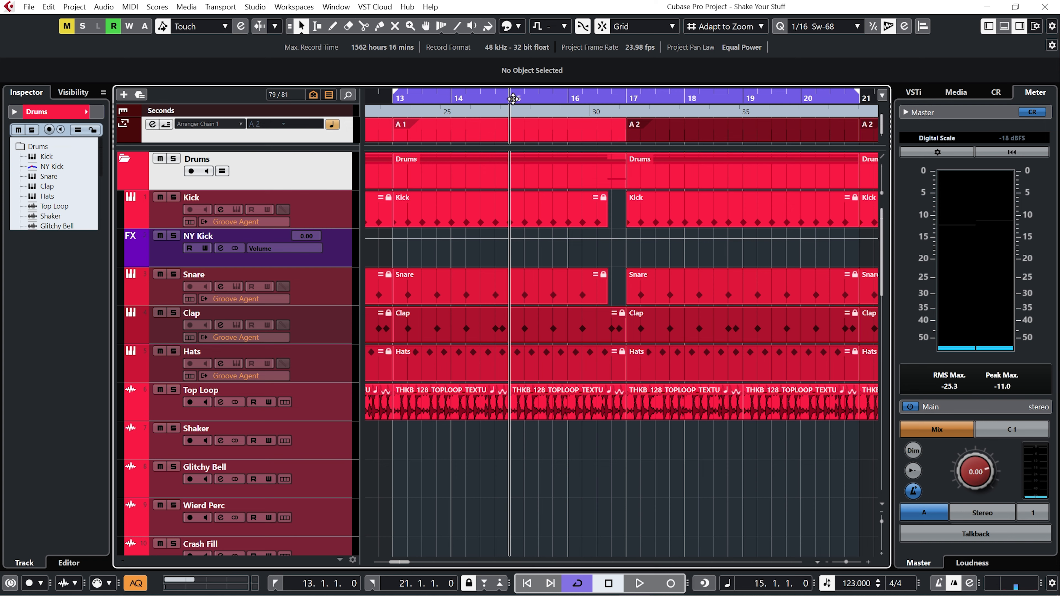
key(space)
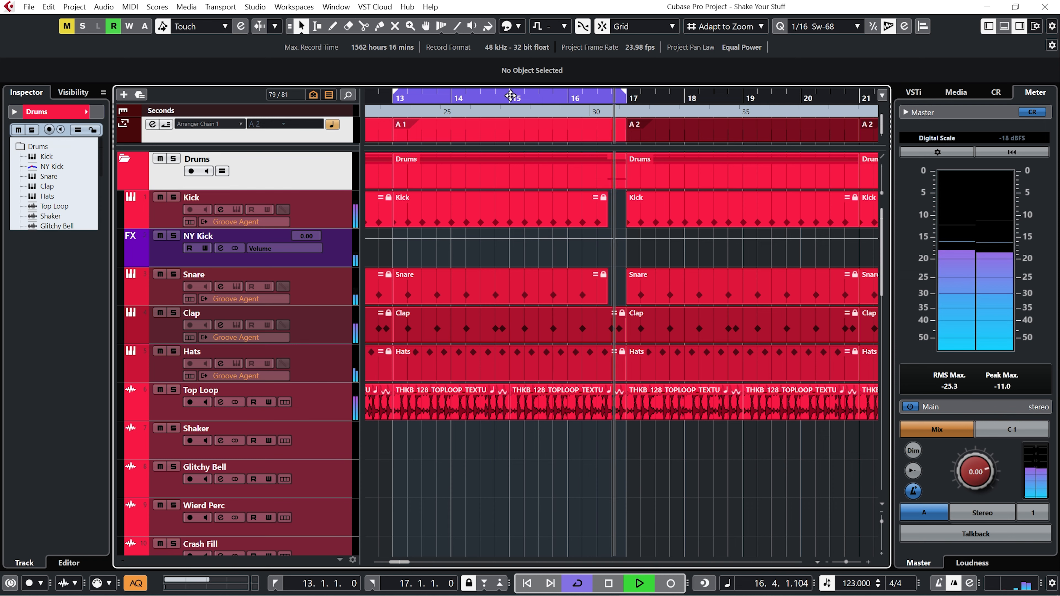
Stop playback, then audition and pause the JR_116_FILL19 fill preview in Loopcloud.
key(space)
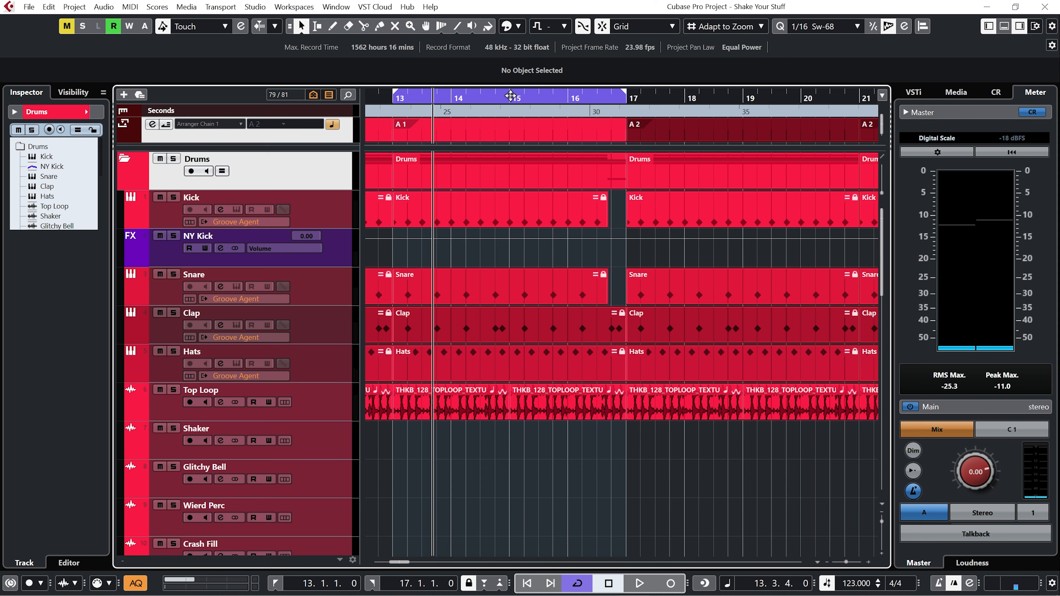
click(509, 96)
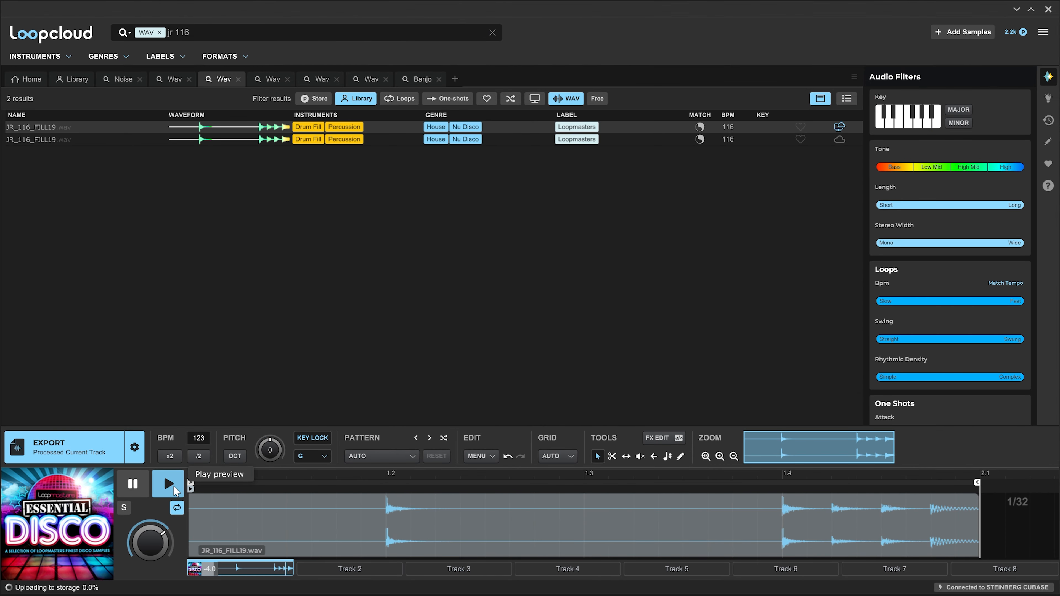
click(173, 486)
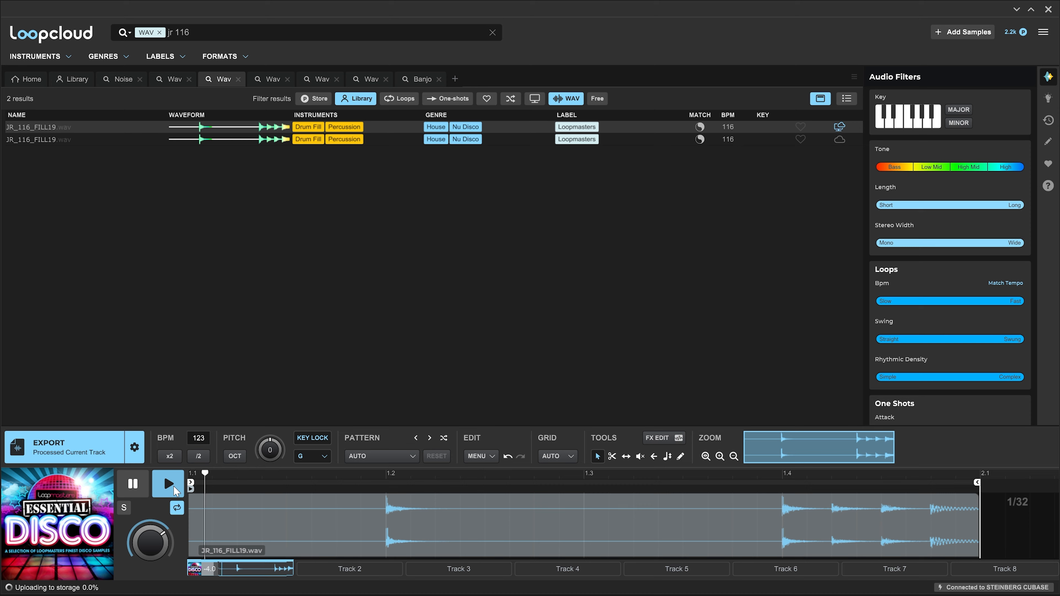
click(135, 486)
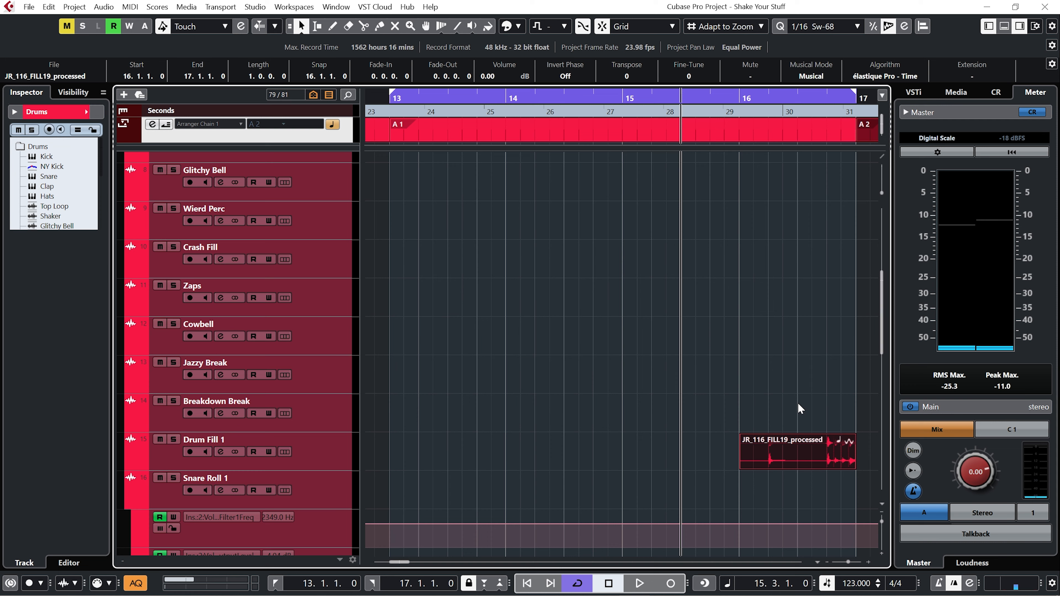
Play the project and trim the start of the JR_116_FILL19_processed fill on Drum Fill 1 to about 16.2.4.
key(space)
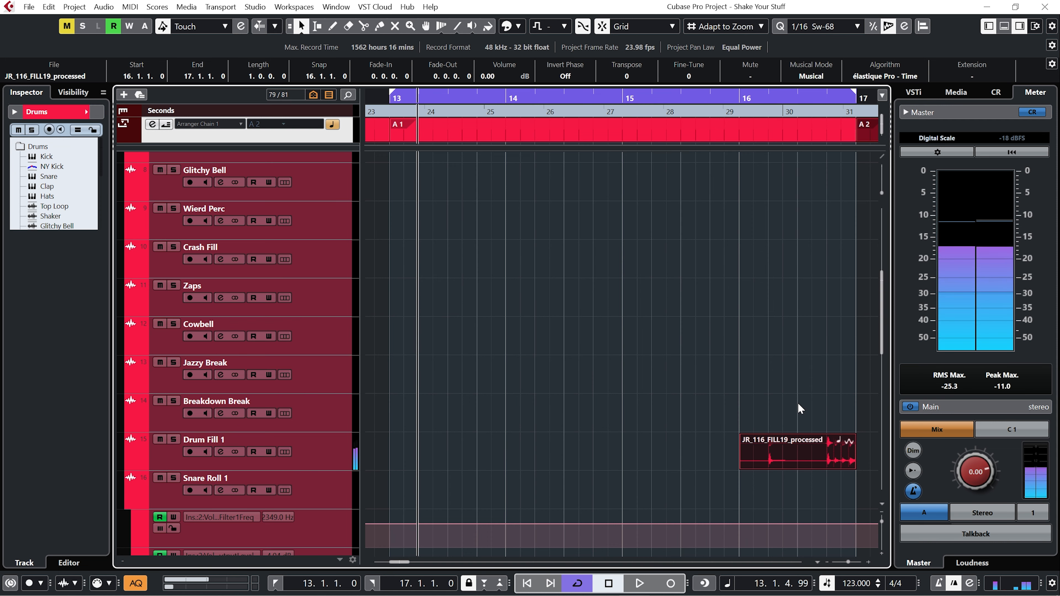
click(744, 464)
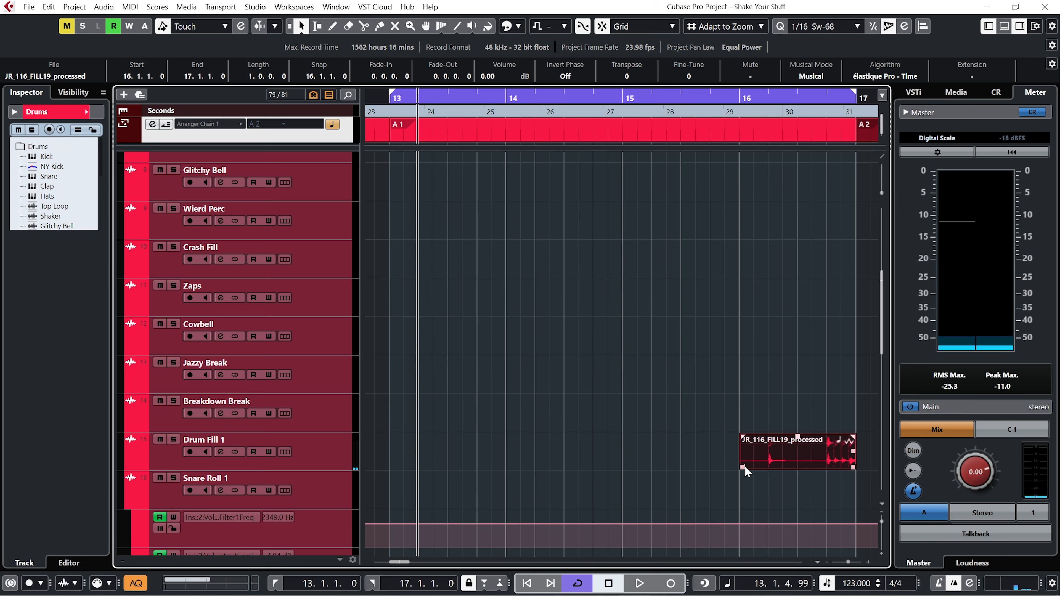
drag(745, 465, 810, 471)
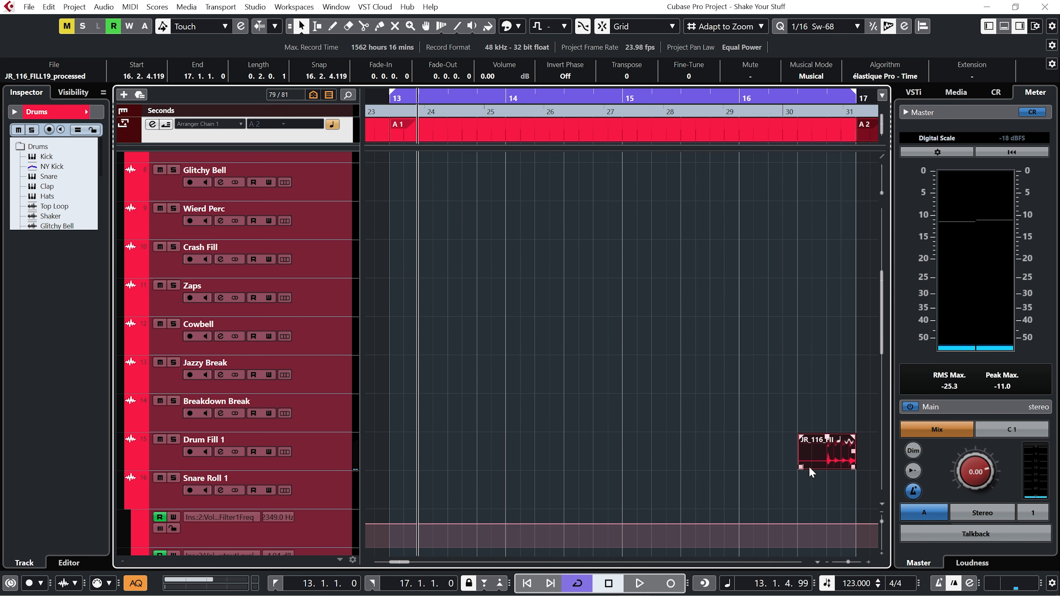
drag(800, 436, 806, 436)
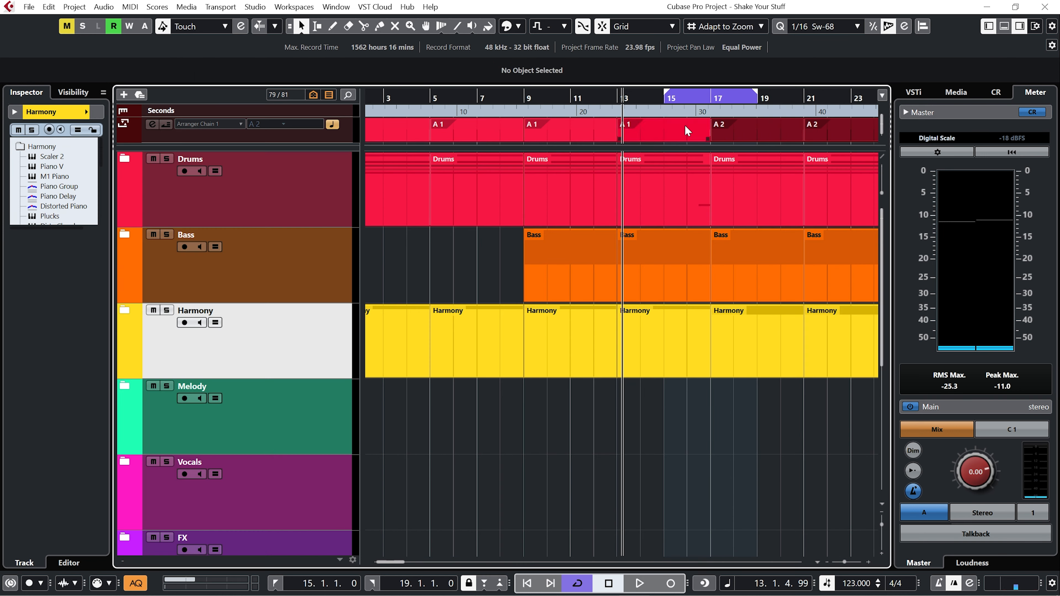
Select the A 2 arranger section and play back from bar 15, then stop.
click(731, 123)
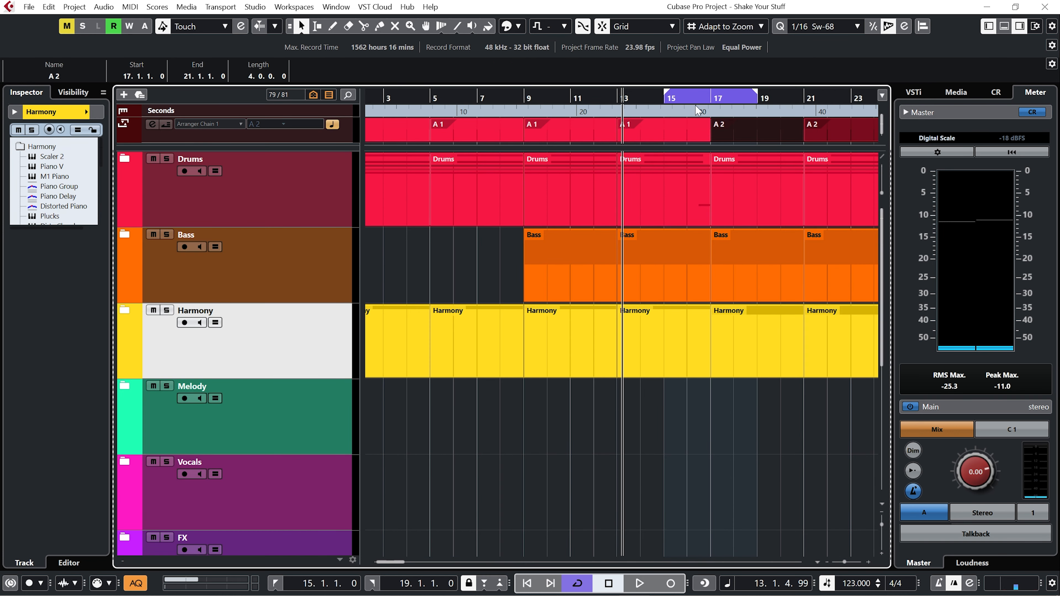
double_click(666, 98)
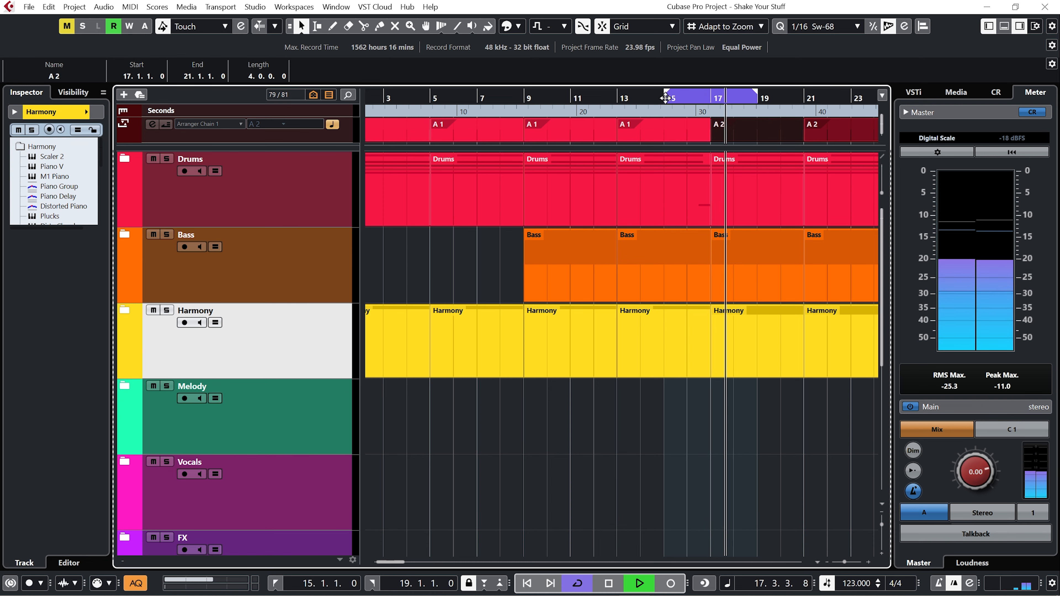
key(space)
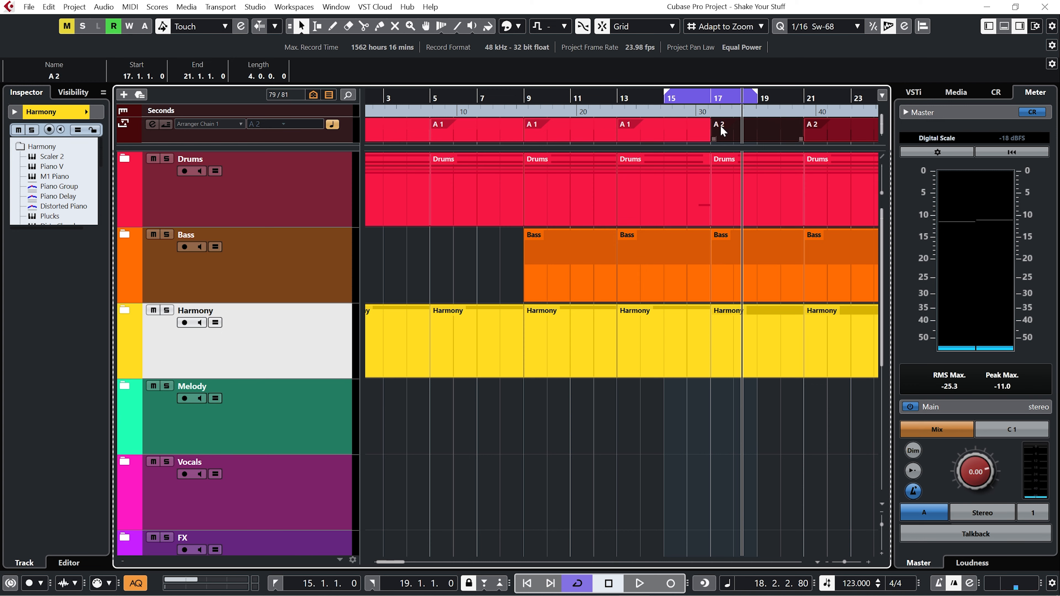
Open the Harmony folder and move the track selection down to the Piano Group track.
key(f)
key(Down)
key(Down)
key(Down)
key(Down)
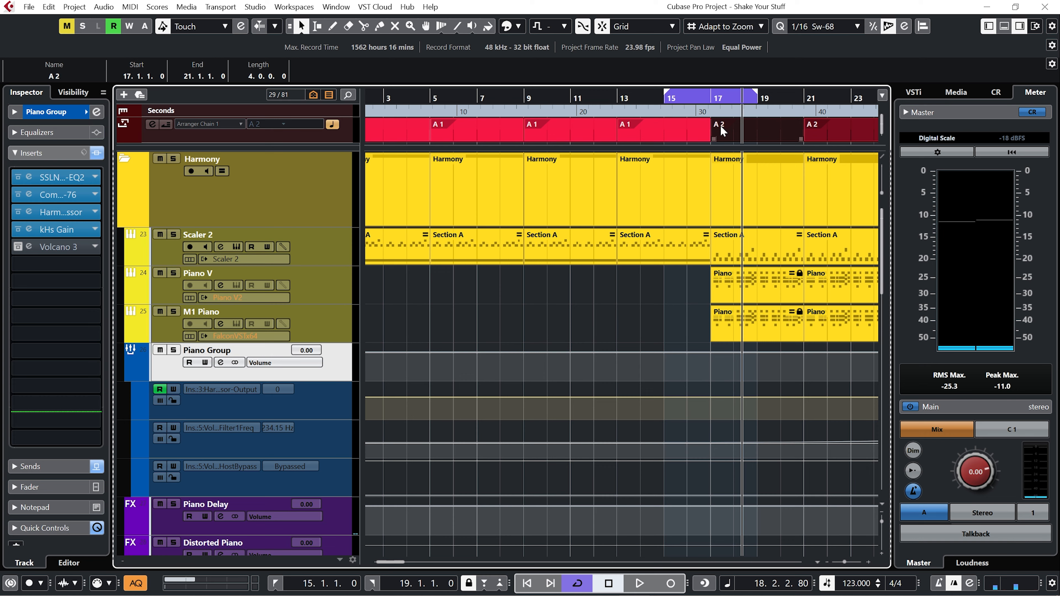
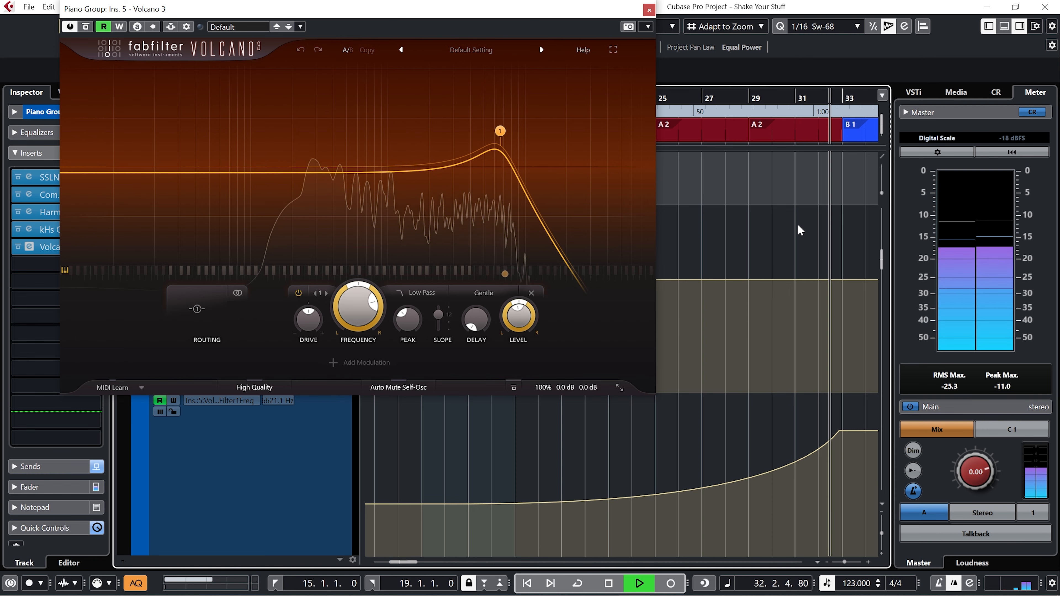
Play and stop the project to hear the arrangement, then collapse the Drums folder track.
key(space)
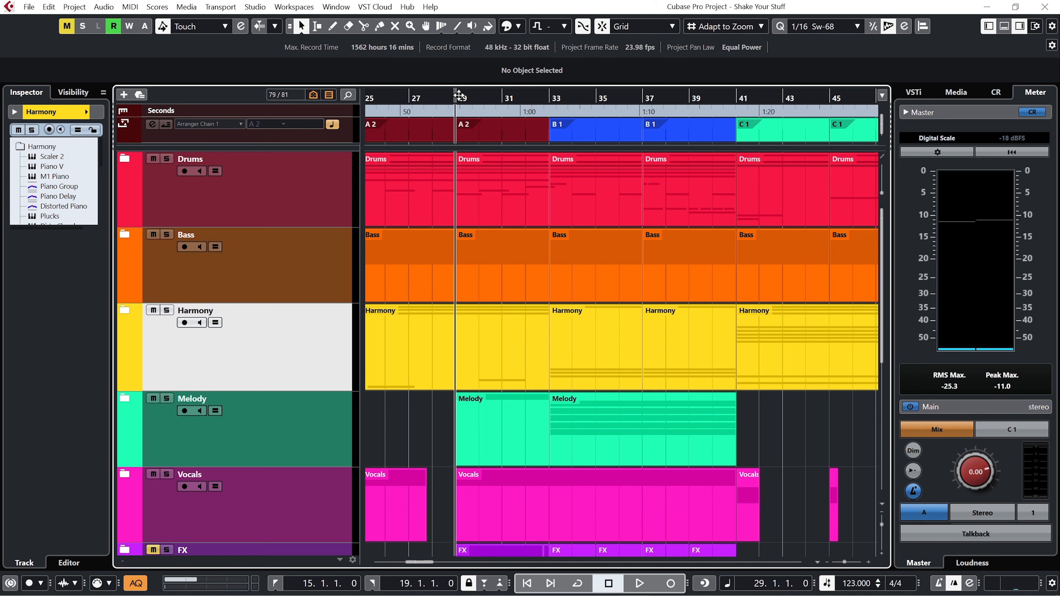
key(space)
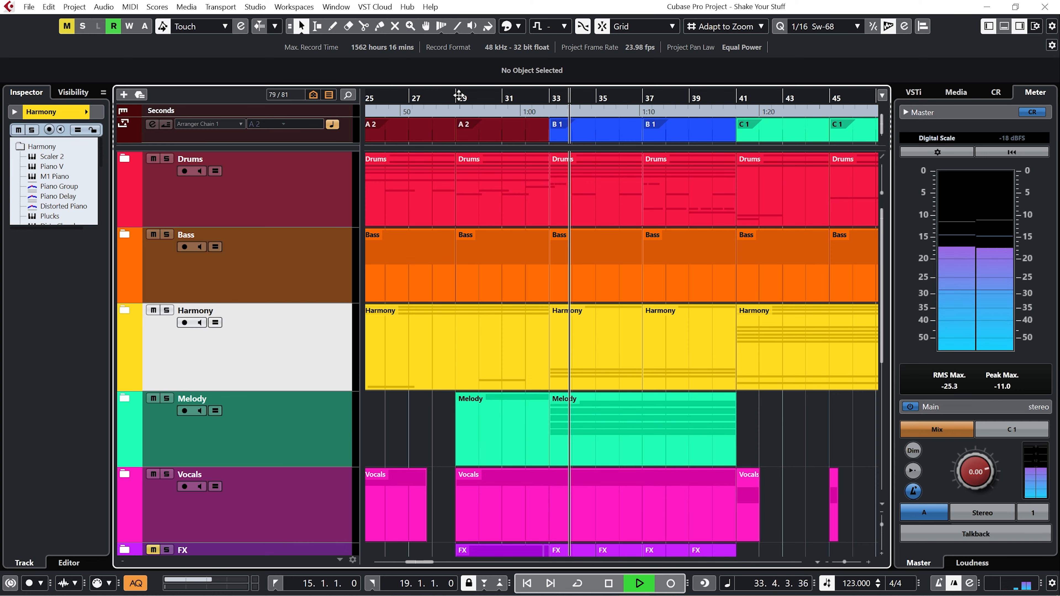
key(space)
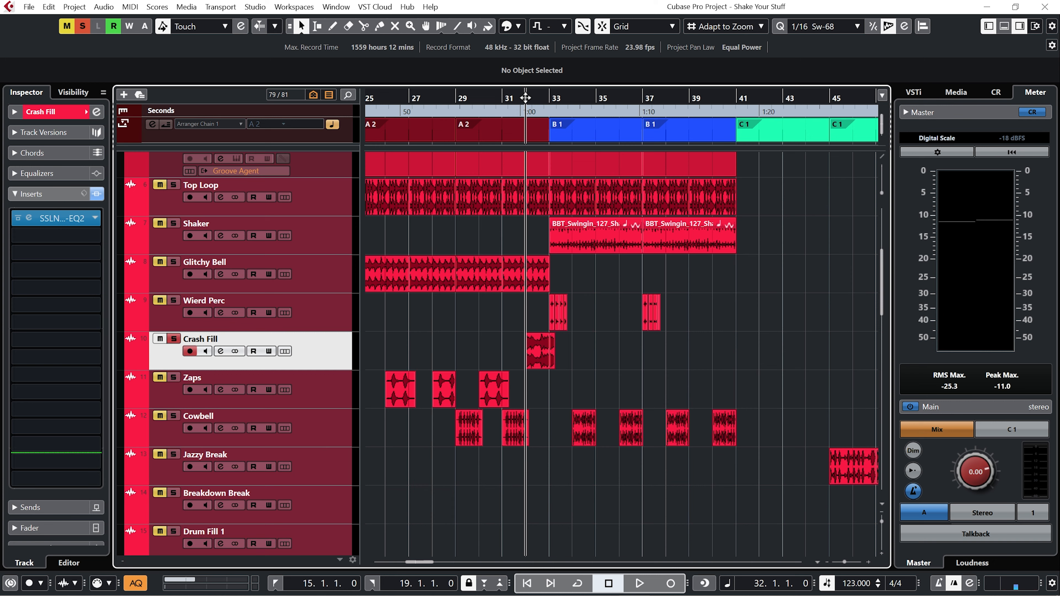
key(space)
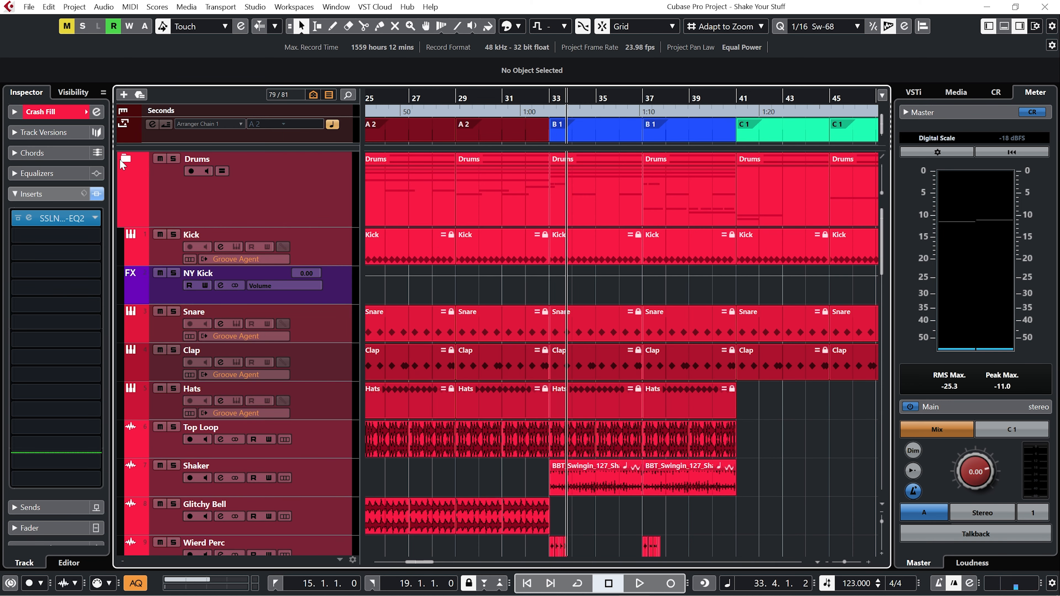
click(123, 160)
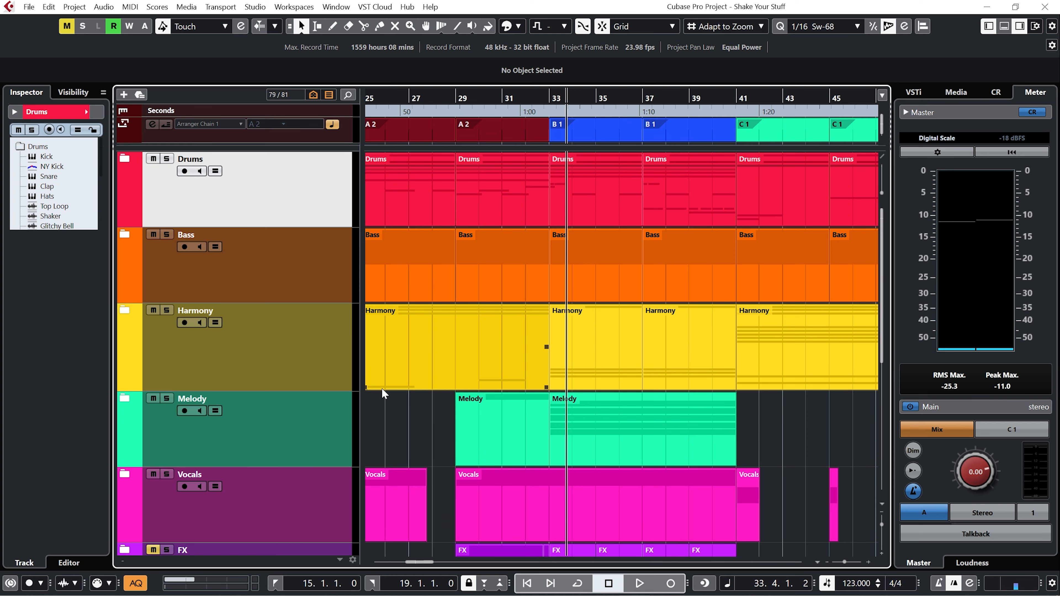
scroll(382, 388, down, 4)
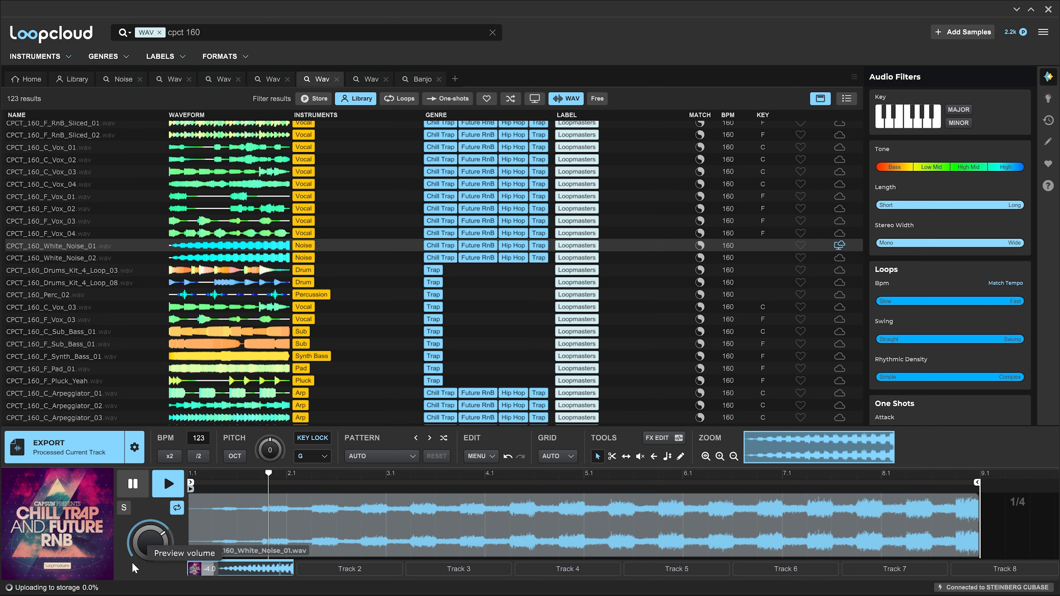
Audition the CPCT_160_White_Noise_01 sample in the Loopcloud preview, doubling its length with x2.
click(168, 488)
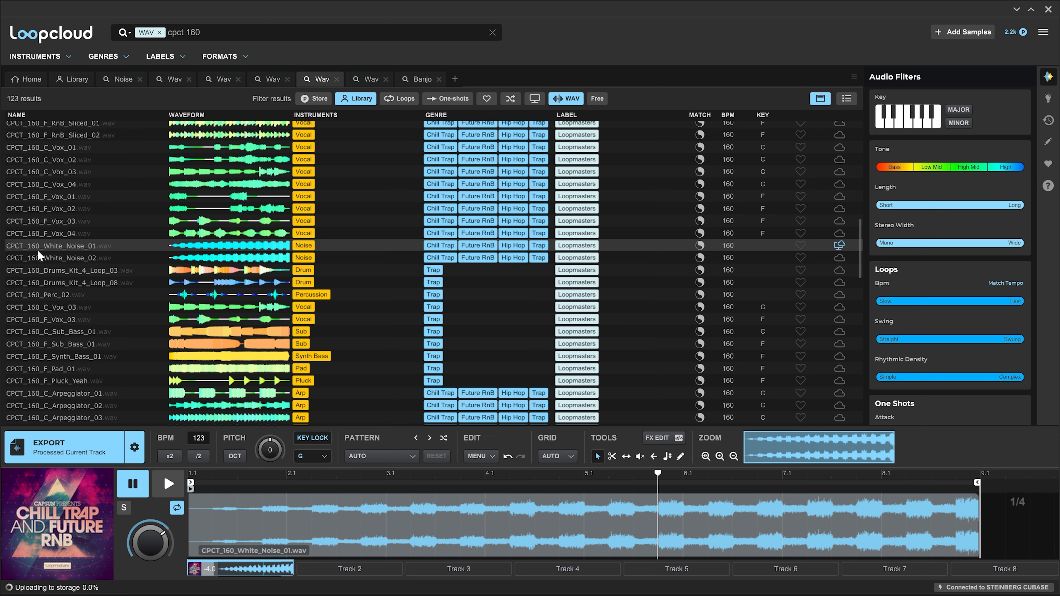
click(169, 456)
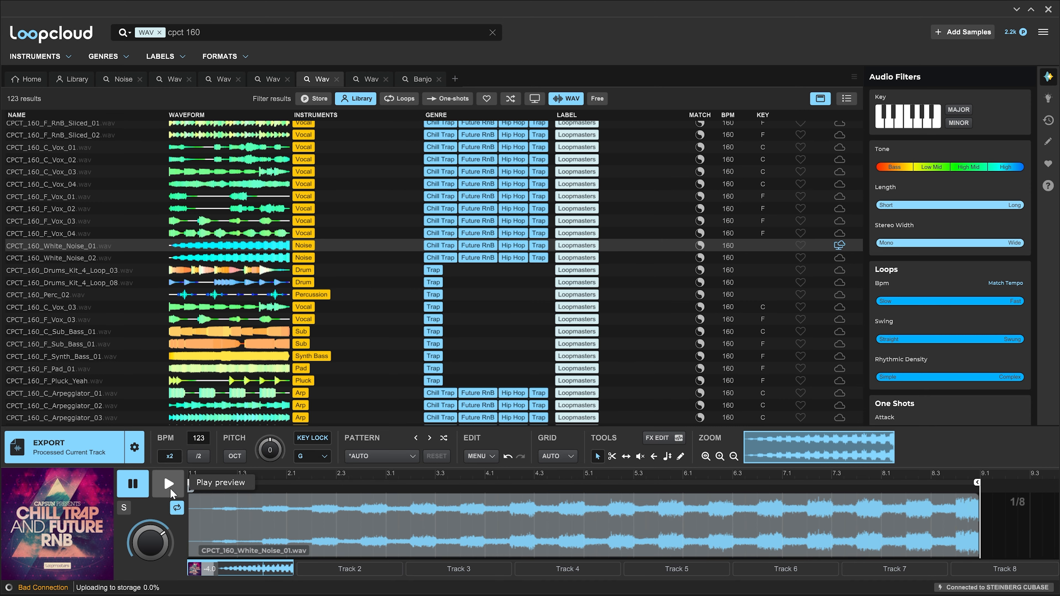
click(169, 488)
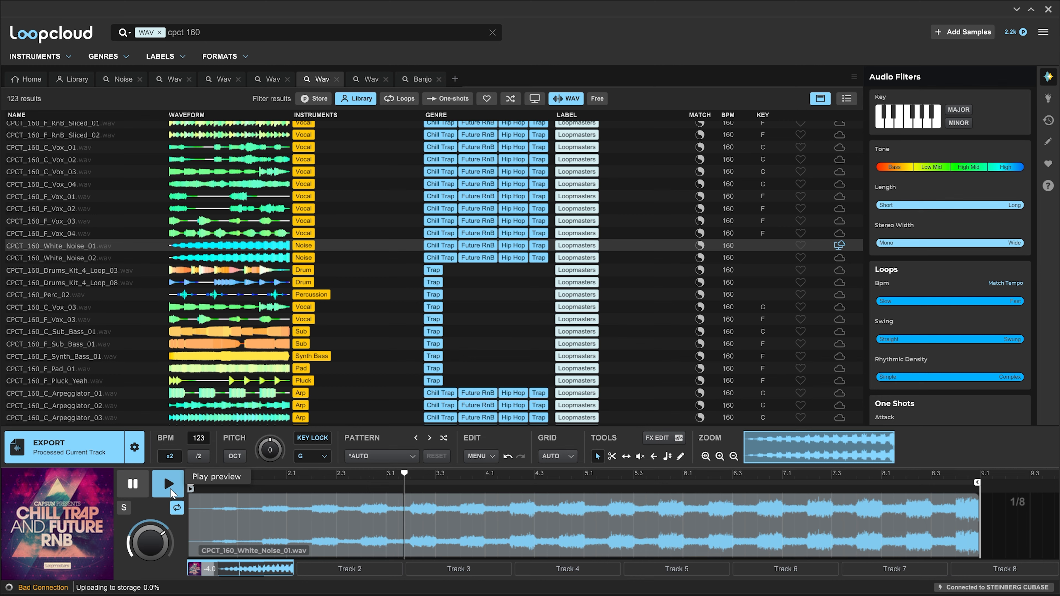
click(139, 484)
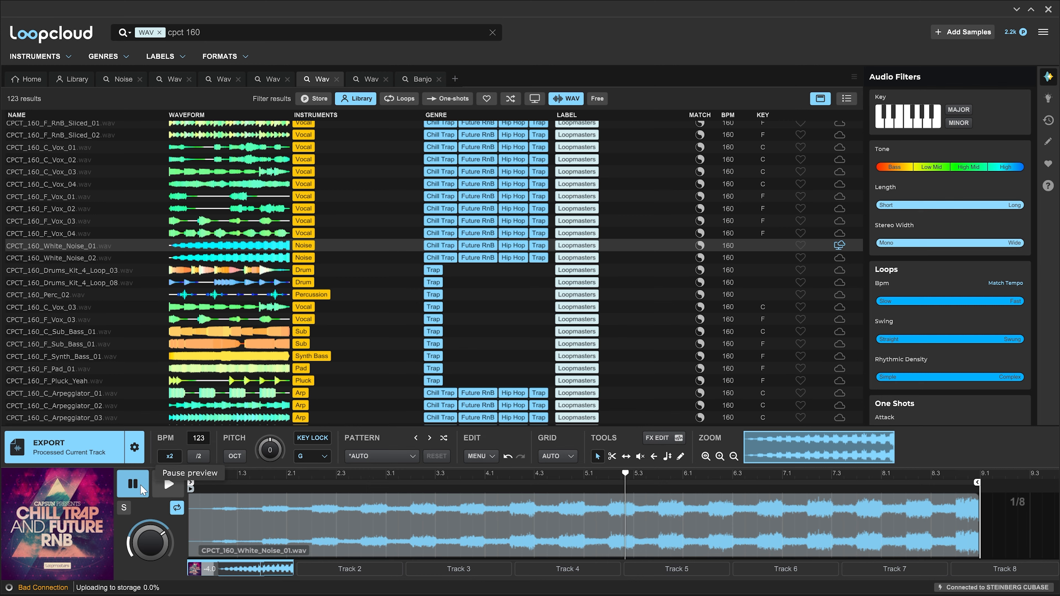
click(169, 484)
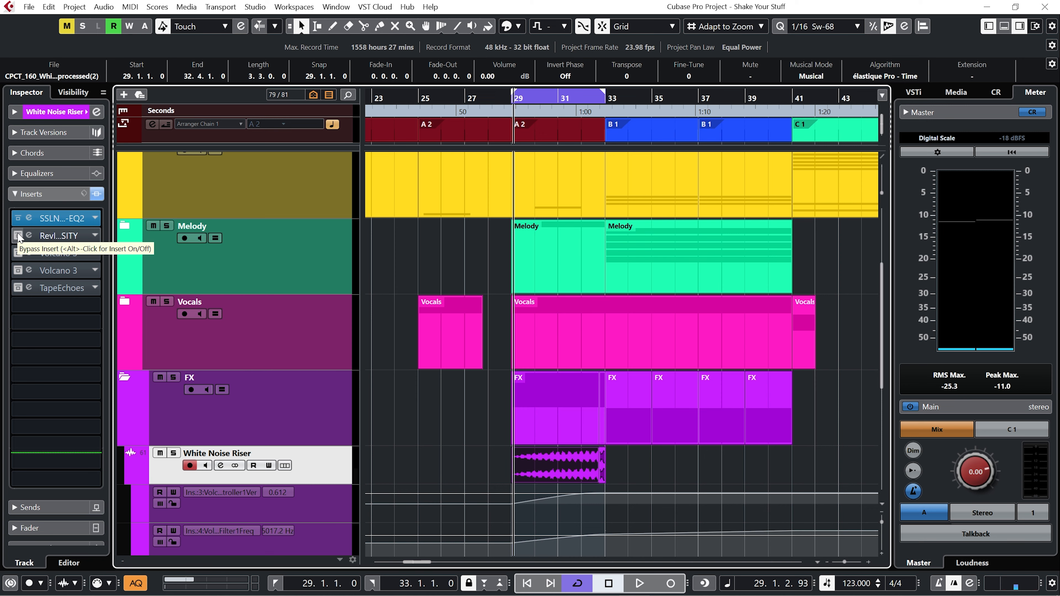
Inspect the Rev INTENSITY reverb insert on the White Noise Riser track and play from bar 32.
click(33, 233)
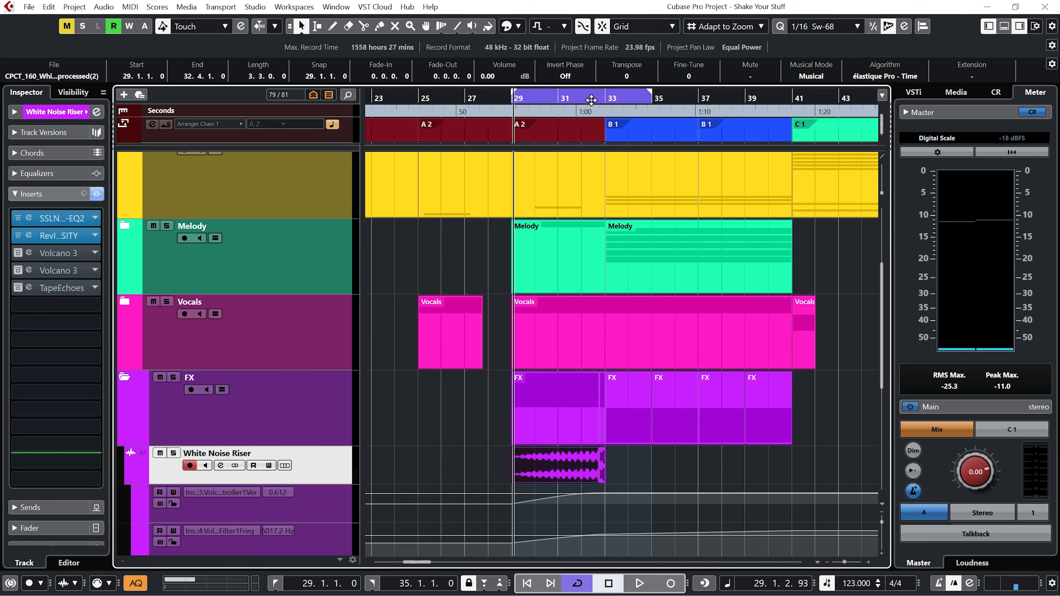
click(582, 99)
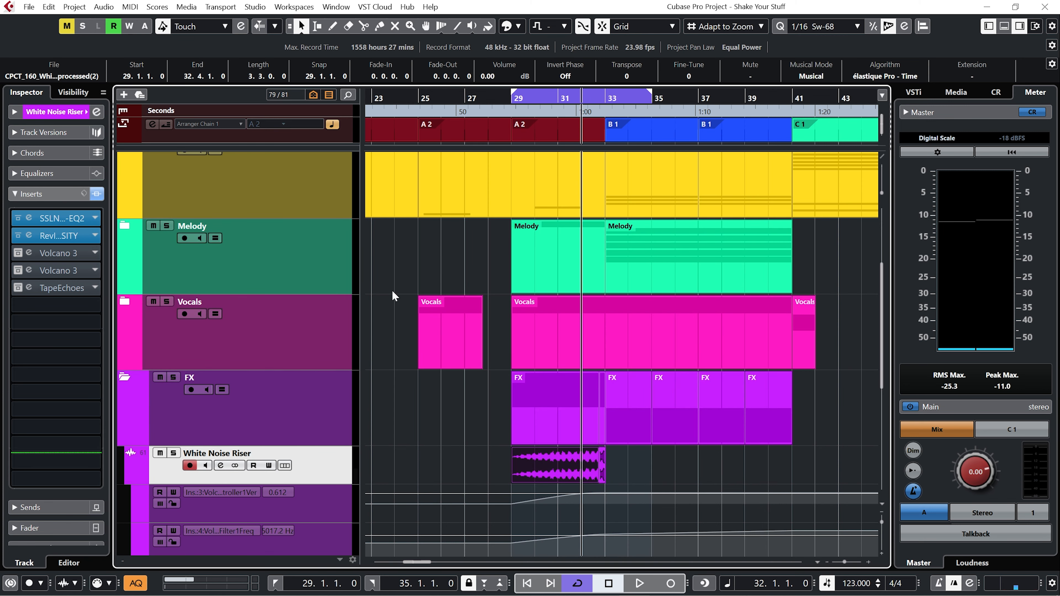
Solo the White Noise Riser and audition it with its first Volcano 3 insert open, browsing the Head Twister preset menu.
click(172, 453)
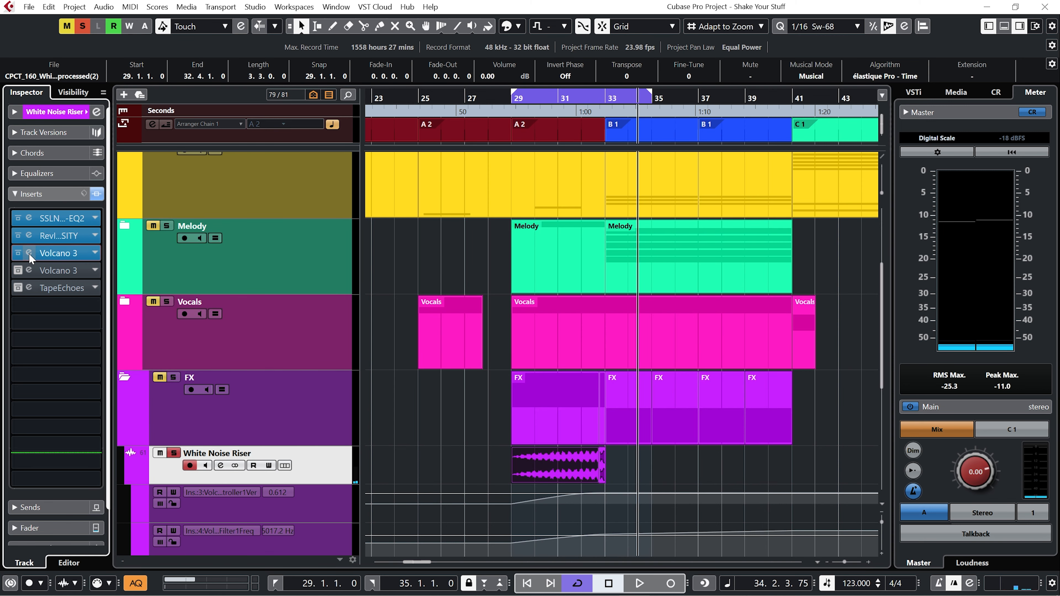
click(29, 253)
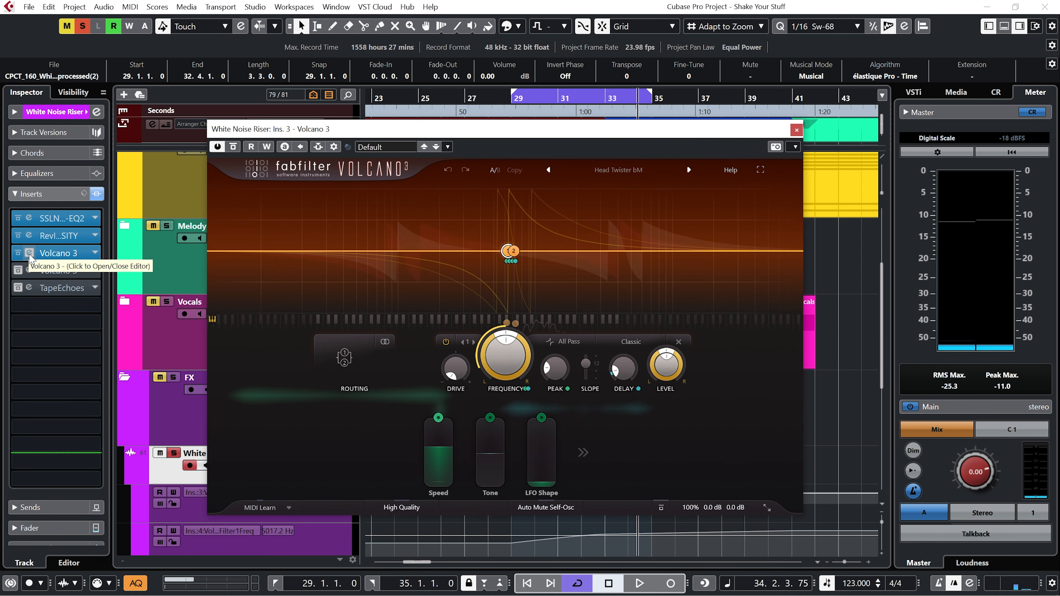
click(627, 170)
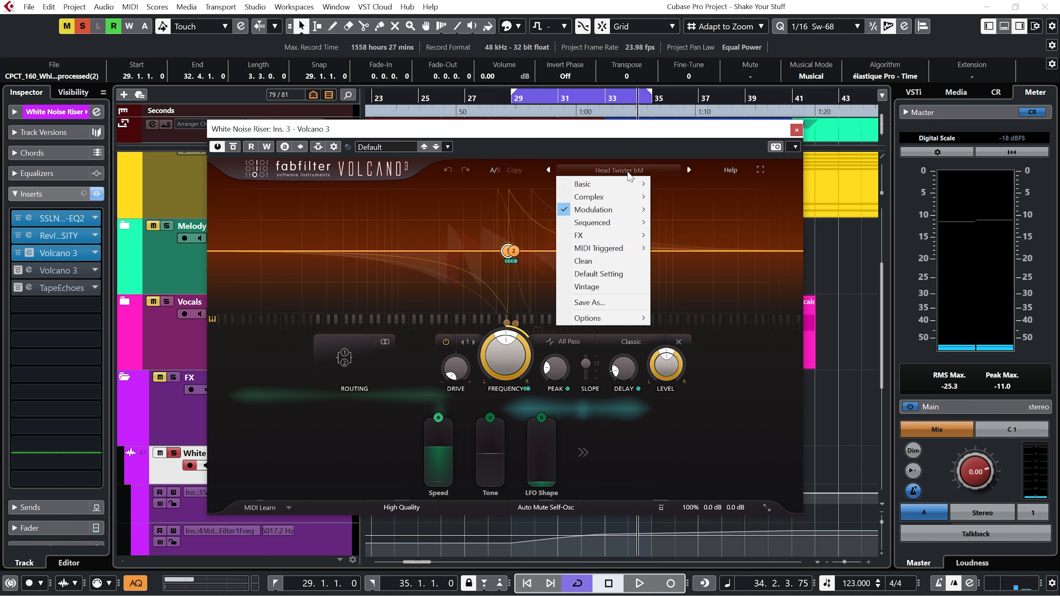
mouse_move(624, 210)
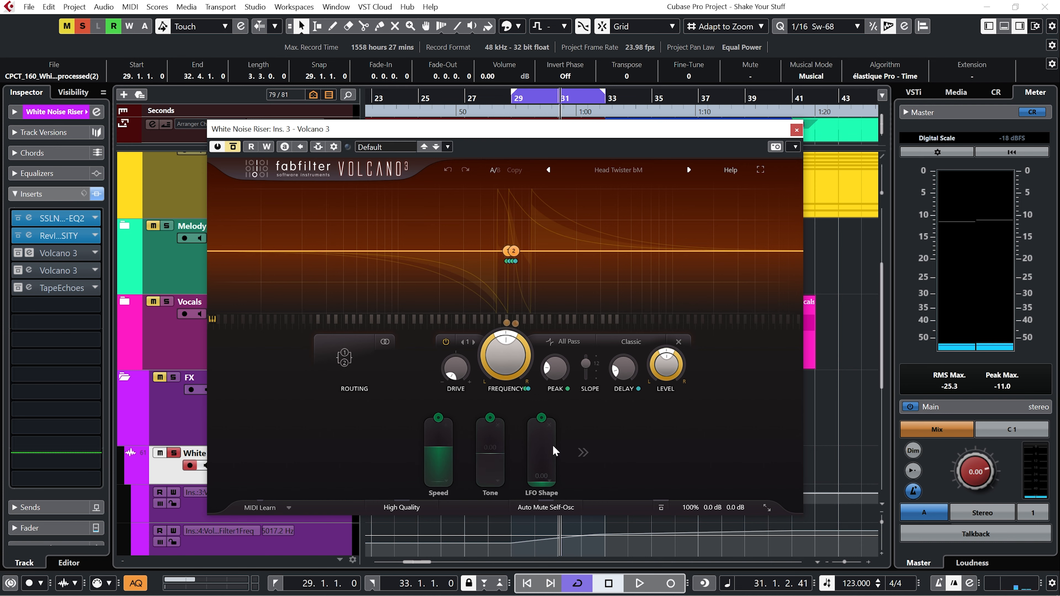
mouse_move(441, 445)
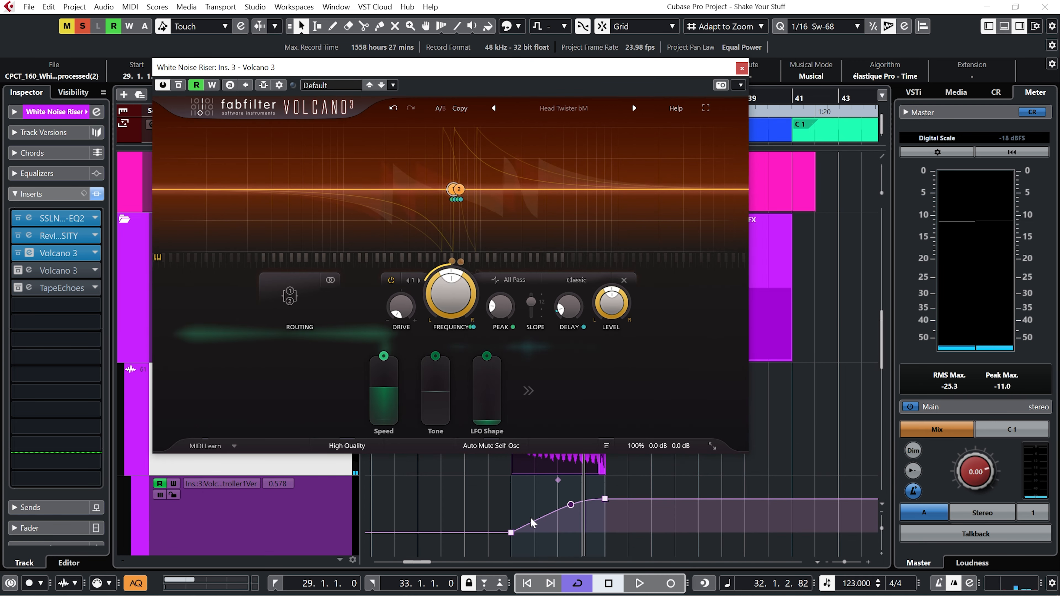
key(space)
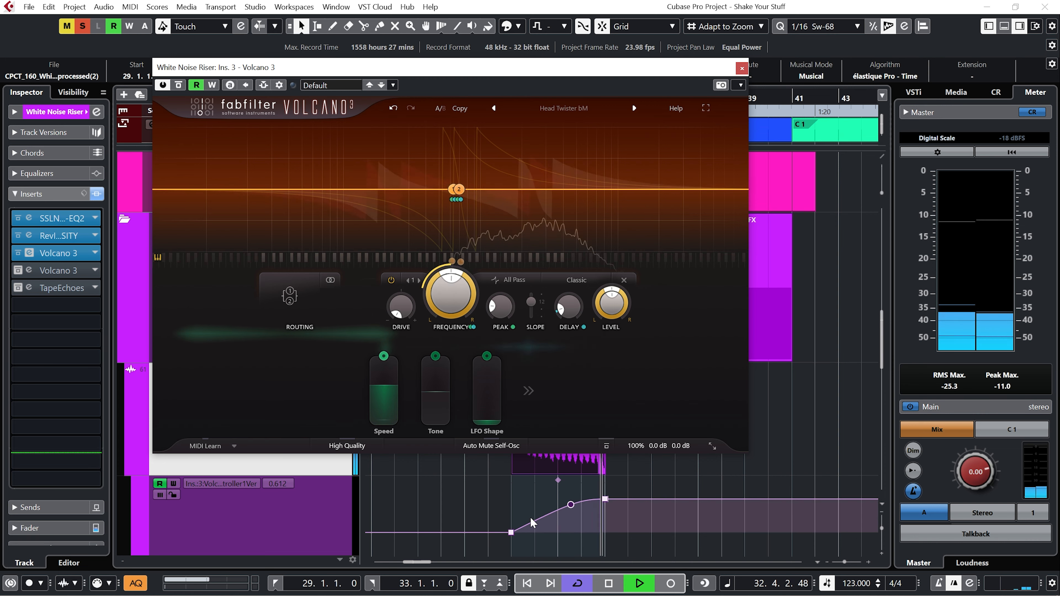
key(space)
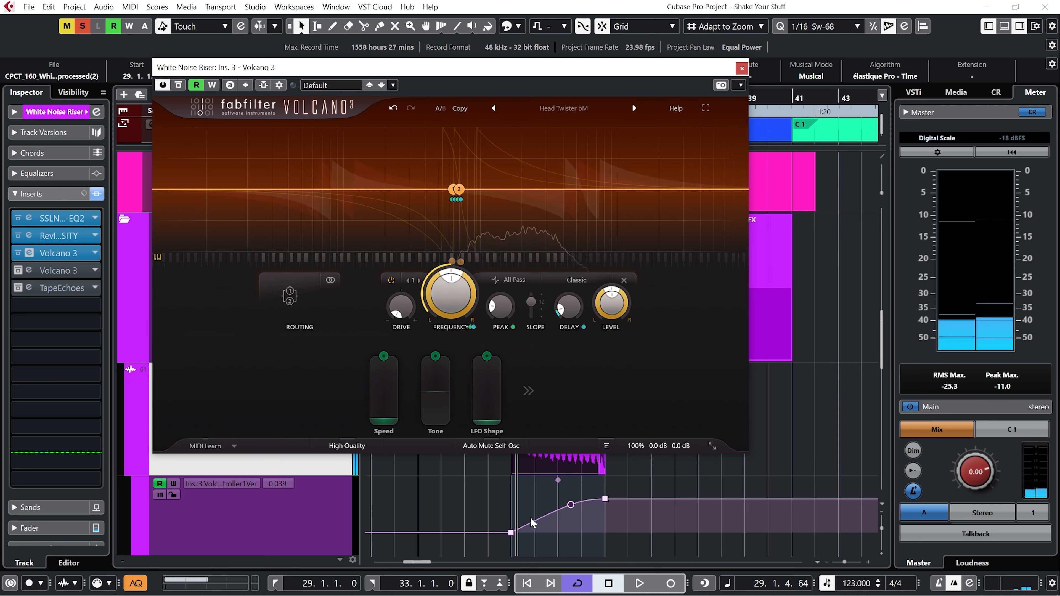
click(741, 68)
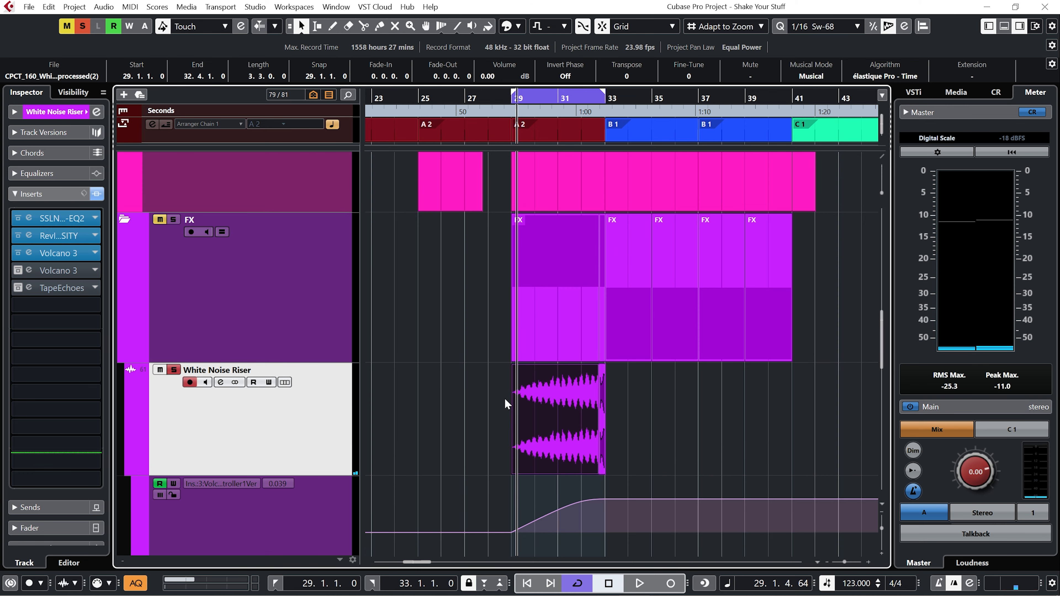
Open the second Volcano 3 high-pass insert on the White Noise Riser and review its filter automation lanes.
click(18, 270)
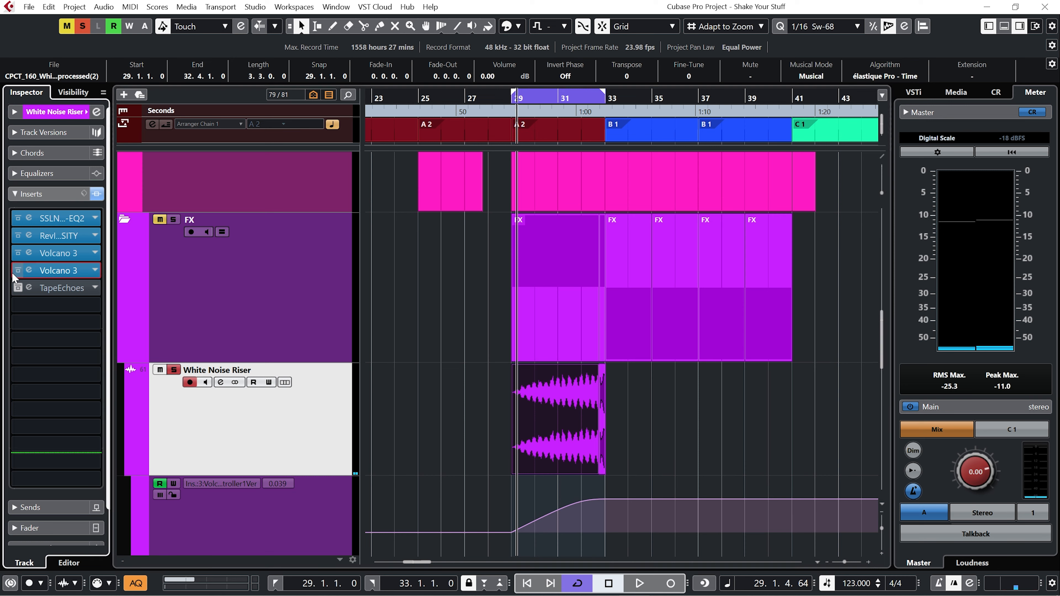
click(25, 271)
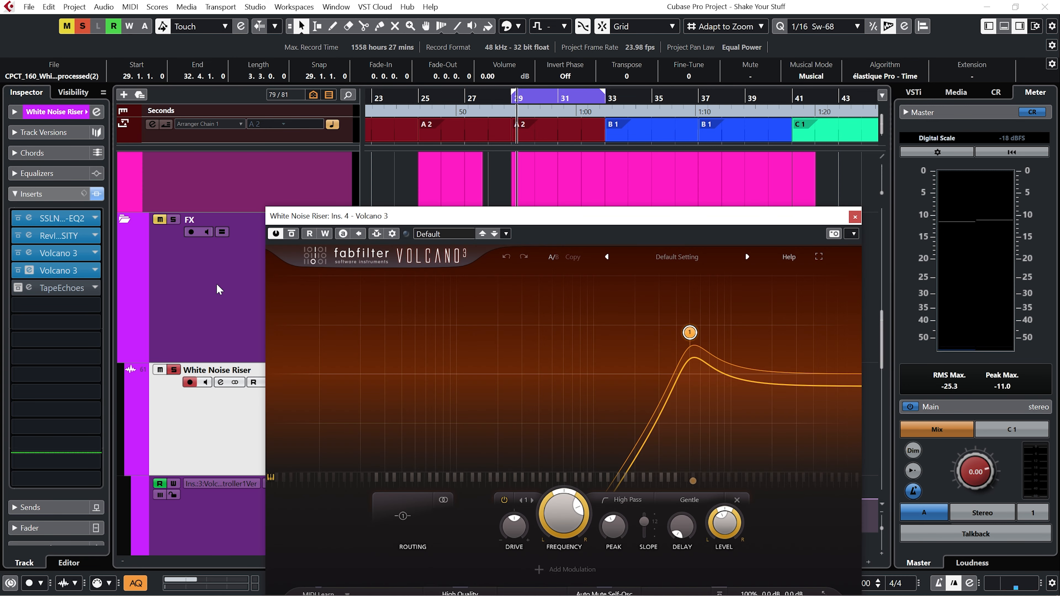
drag(459, 216, 339, 74)
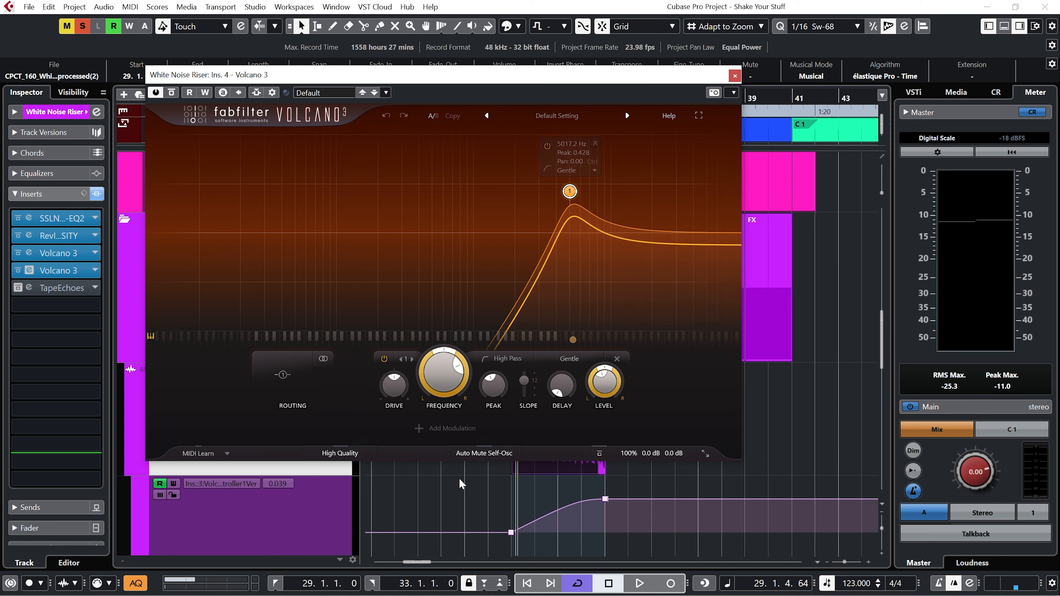
scroll(462, 485, down, 3)
scroll(461, 484, down, 3)
click(509, 488)
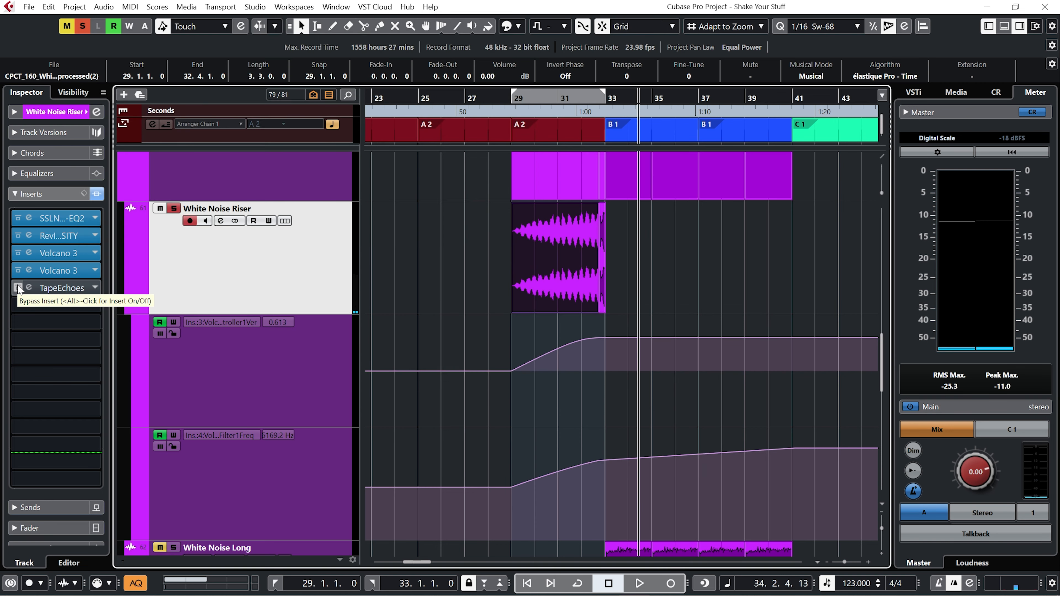
Open and close the TapeEchoes insert on the White Noise Riser track.
click(18, 288)
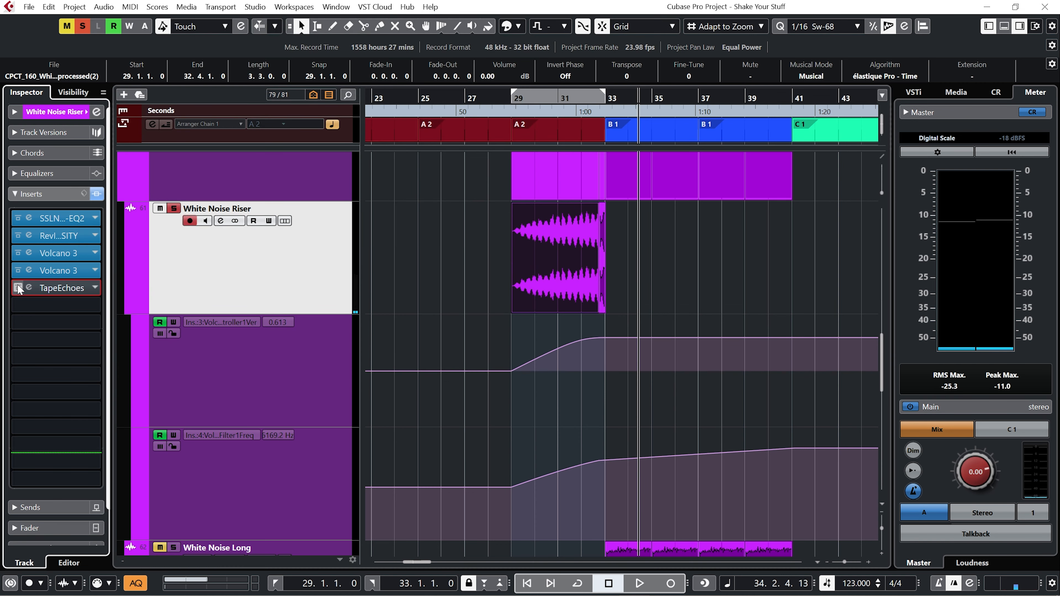
click(27, 288)
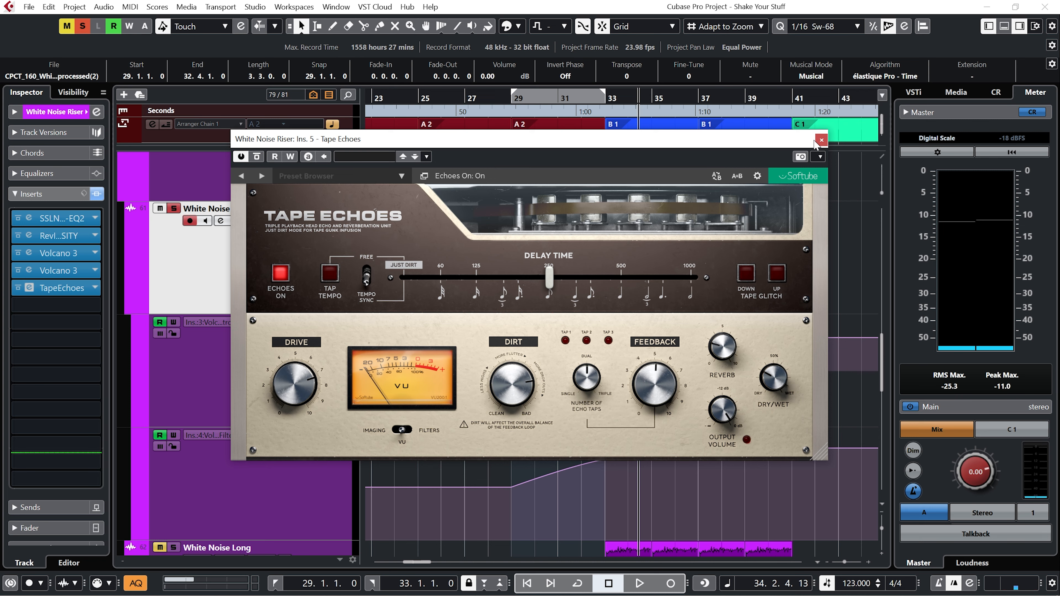
click(28, 287)
Bypass all inserts on the White Noise Riser and play from bar 29 to hear it dry.
click(97, 193)
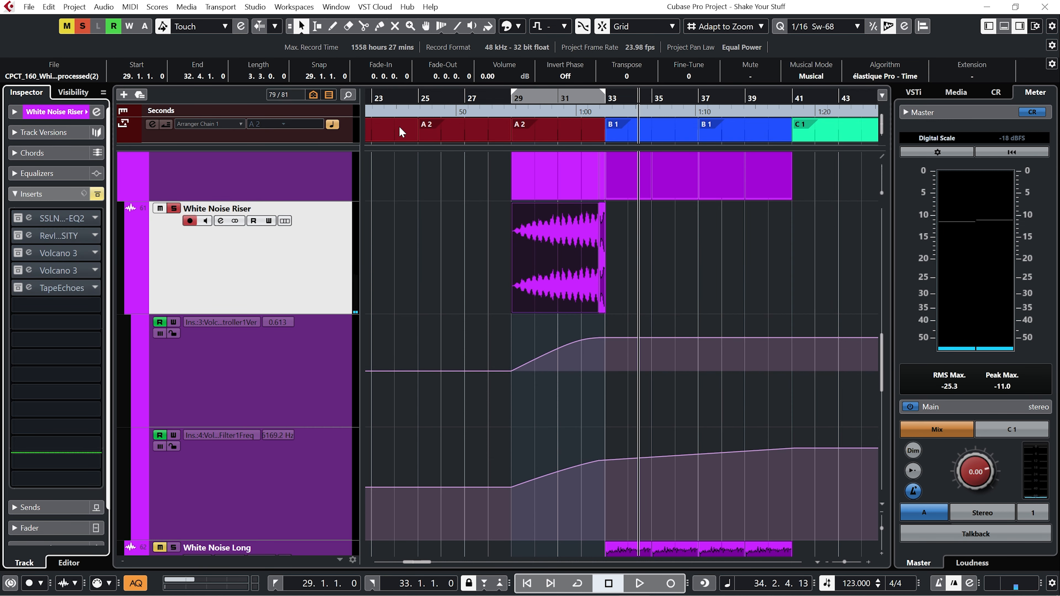
click(513, 99)
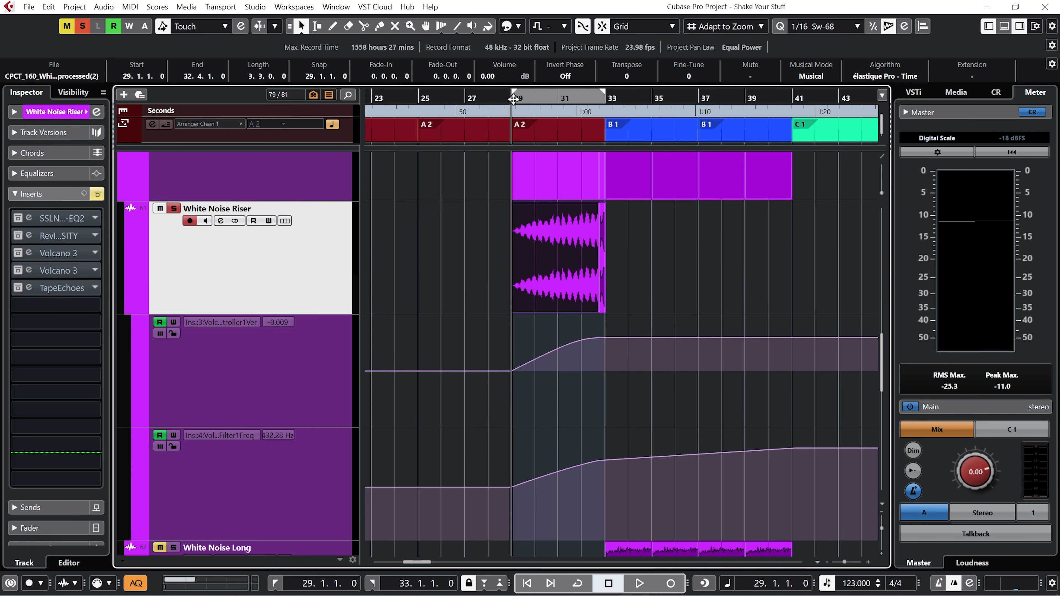
key(space)
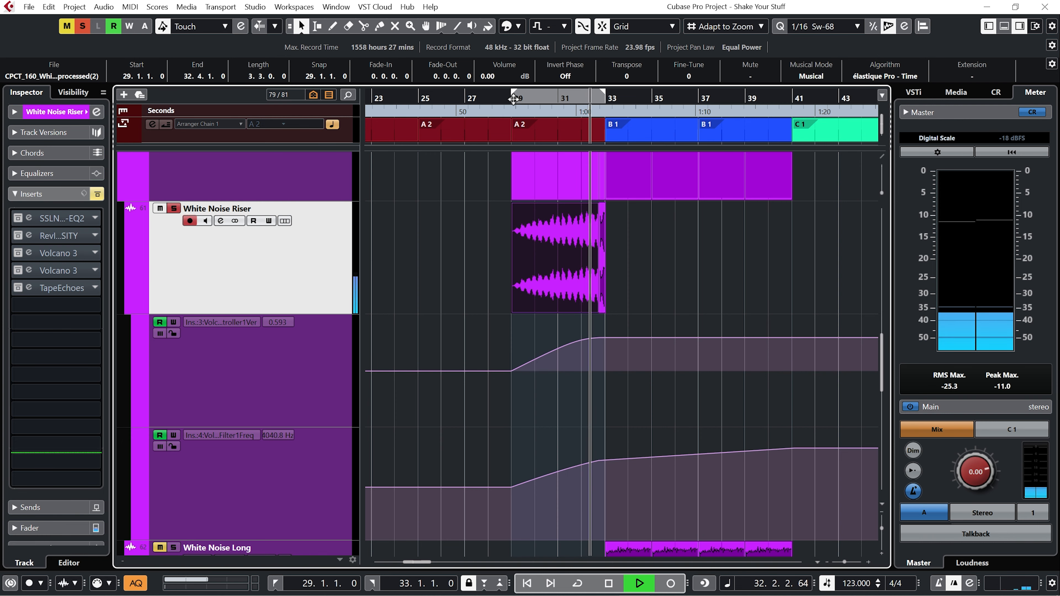
key(space)
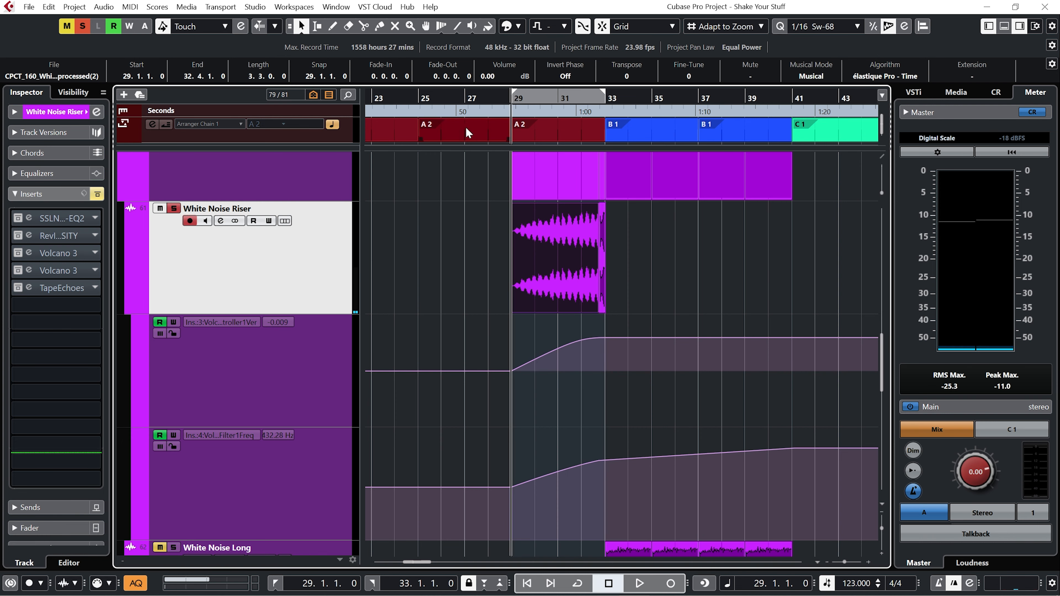
Re-enable the White Noise Riser's inserts, audition the riser again and briefly reopen its second Volcano 3 insert.
click(96, 194)
key(space)
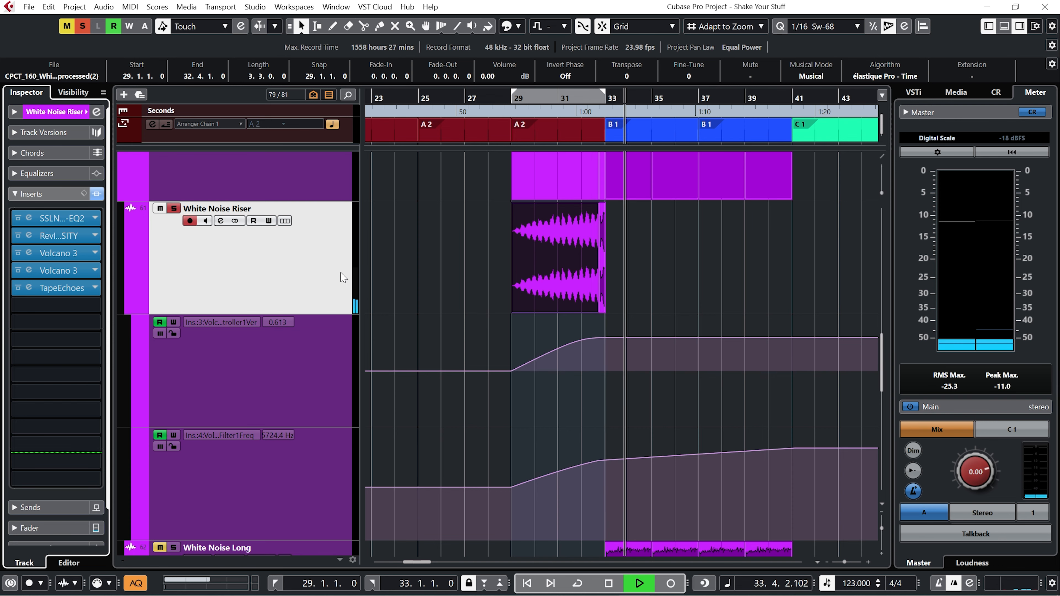
key(space)
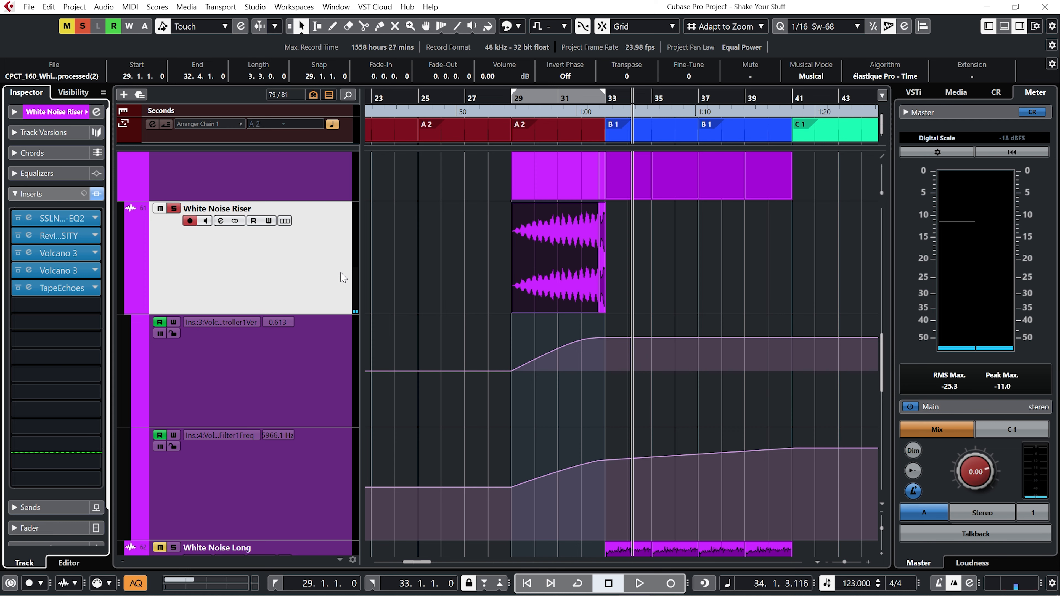
click(28, 271)
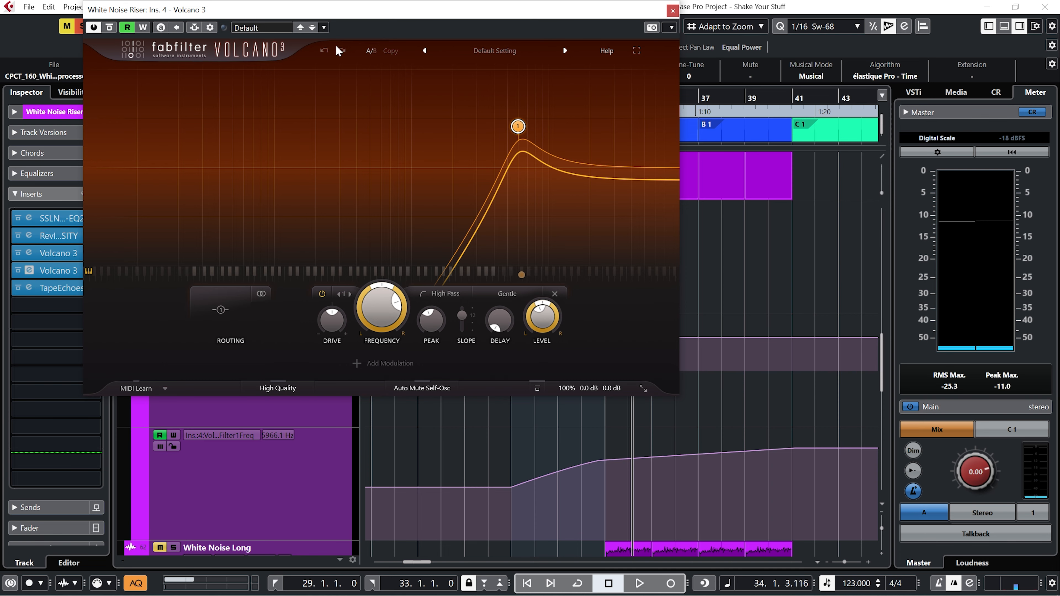
click(670, 14)
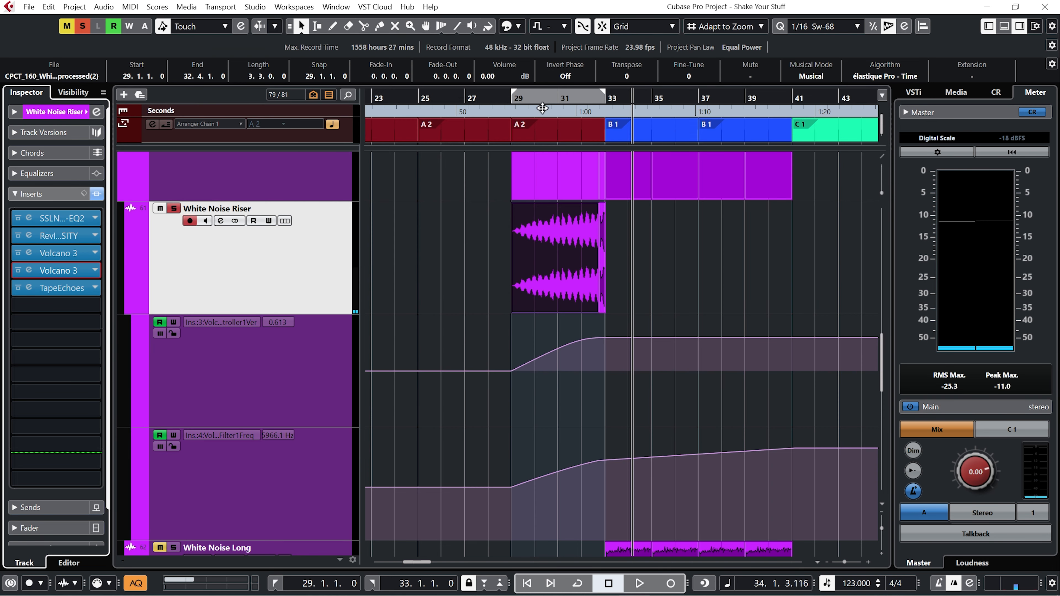
Unsolo the White Noise Riser track and play the arrangement from bar 29.
click(512, 96)
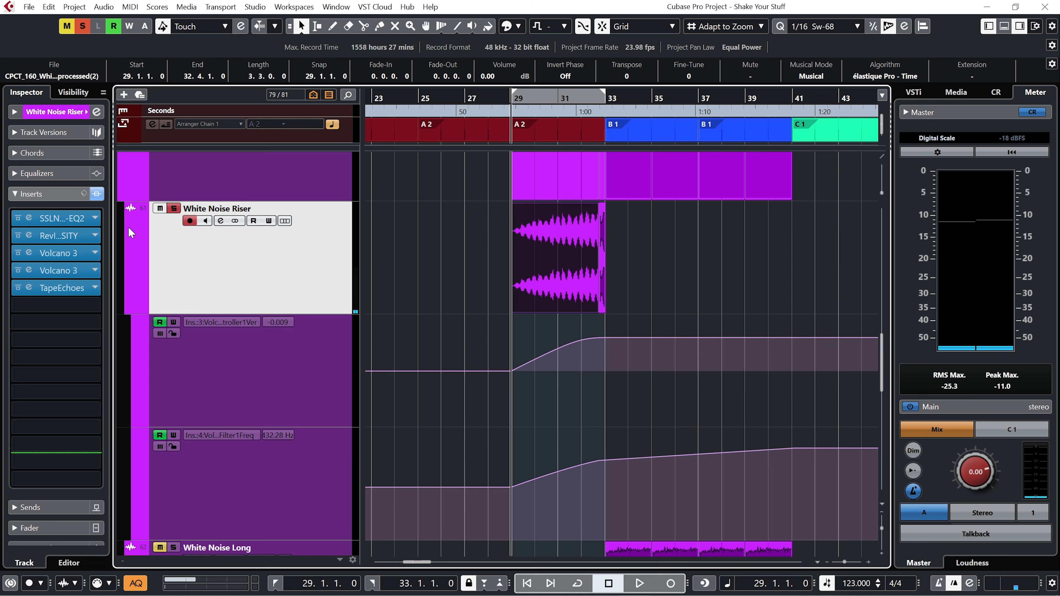
click(174, 208)
key(space)
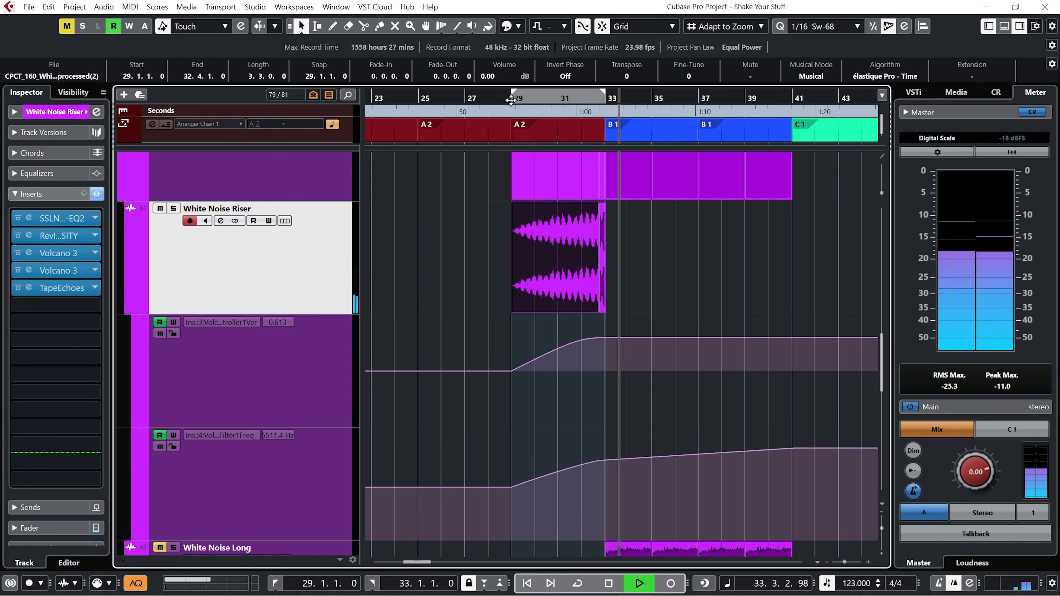
key(space)
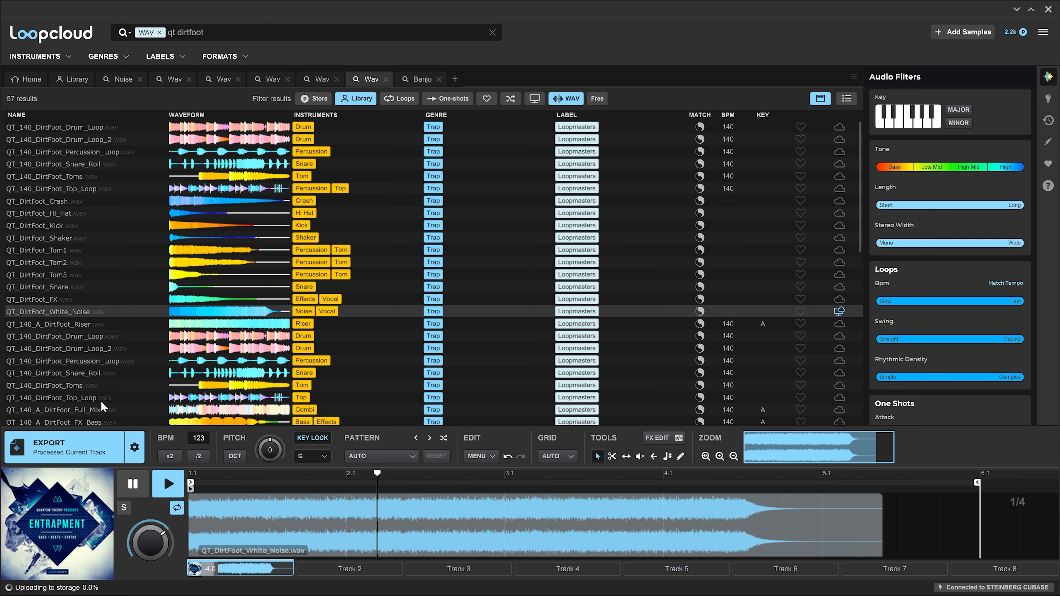
Preview and pause the QT_DirtFoot_White_Noise sample in Loopcloud.
click(168, 484)
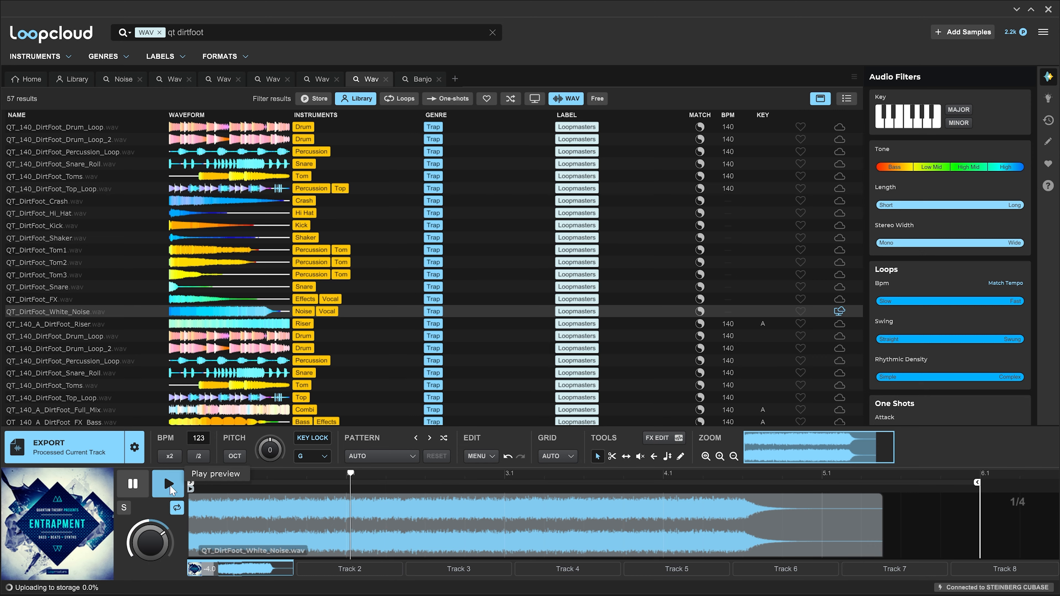
click(133, 486)
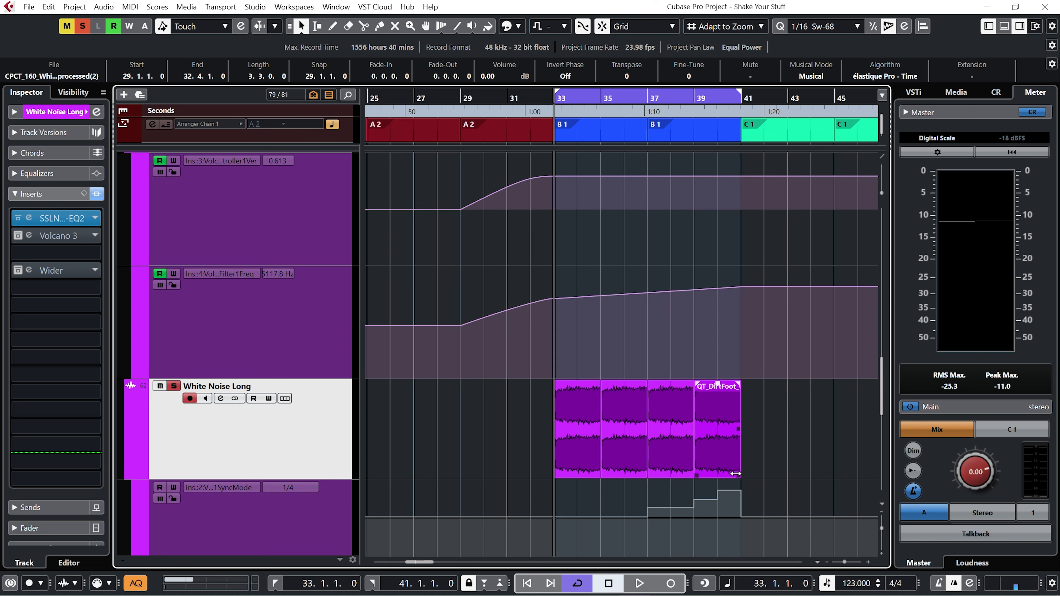
Select the QT_DirtFoot event at bar 39 on White Noise Long and play the looped section.
mouse_move(738, 474)
mouse_down()
mouse_move(831, 458)
mouse_move(741, 455)
mouse_up()
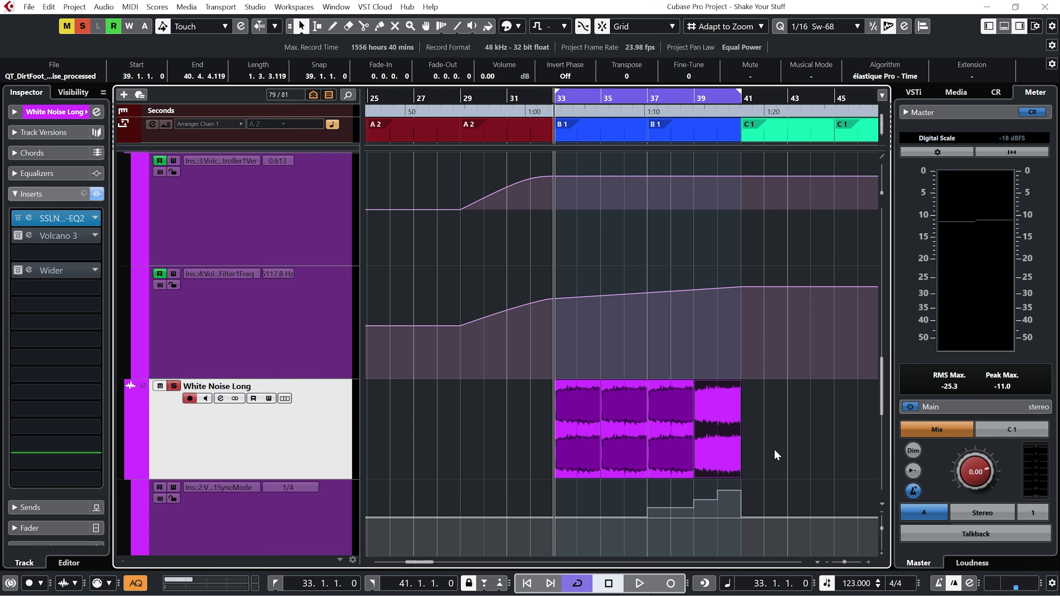
key(space)
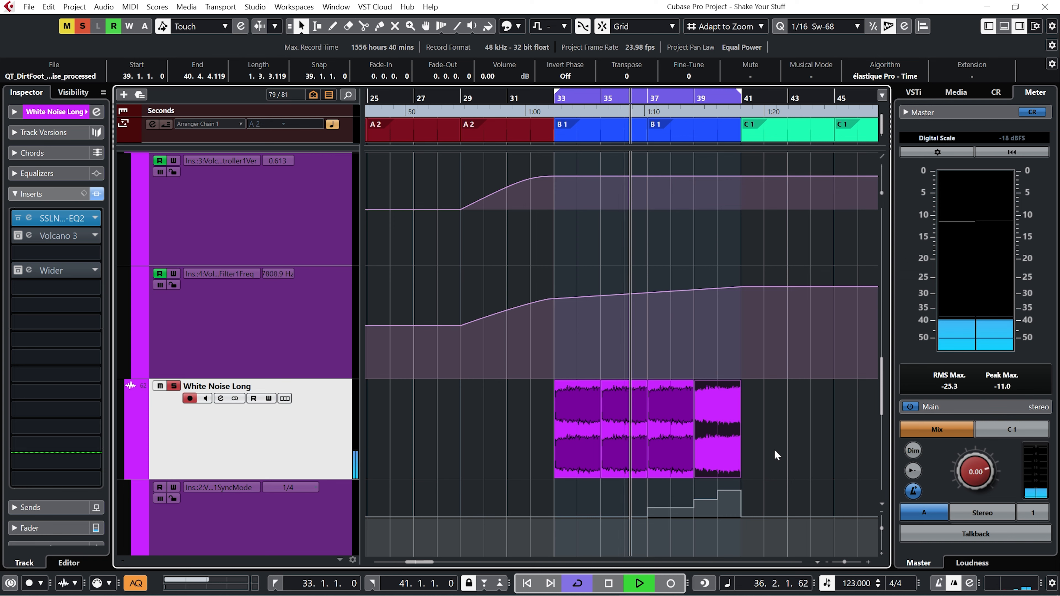
key(space)
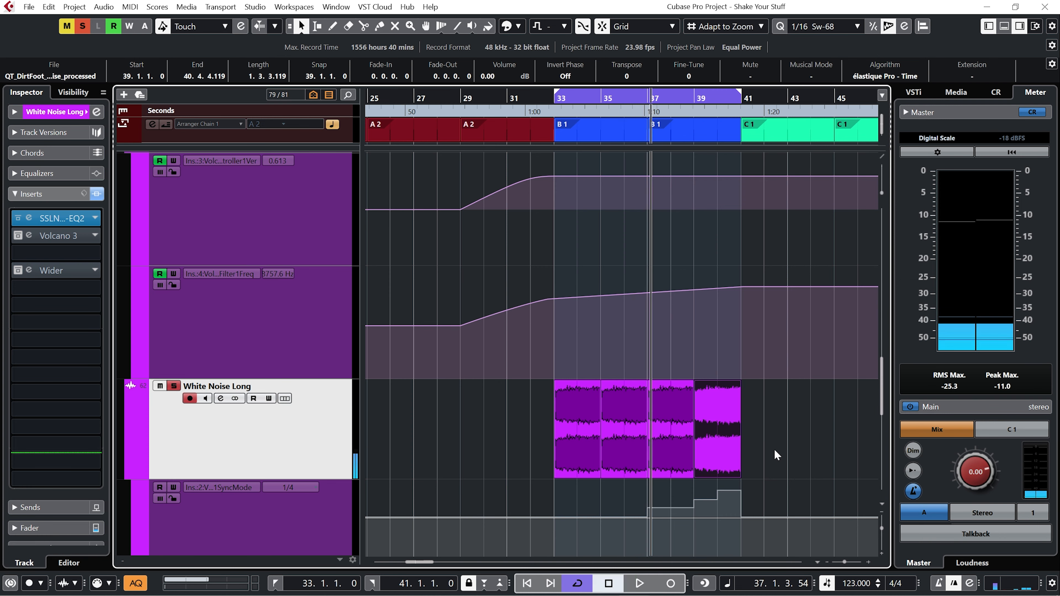
key(KP_1)
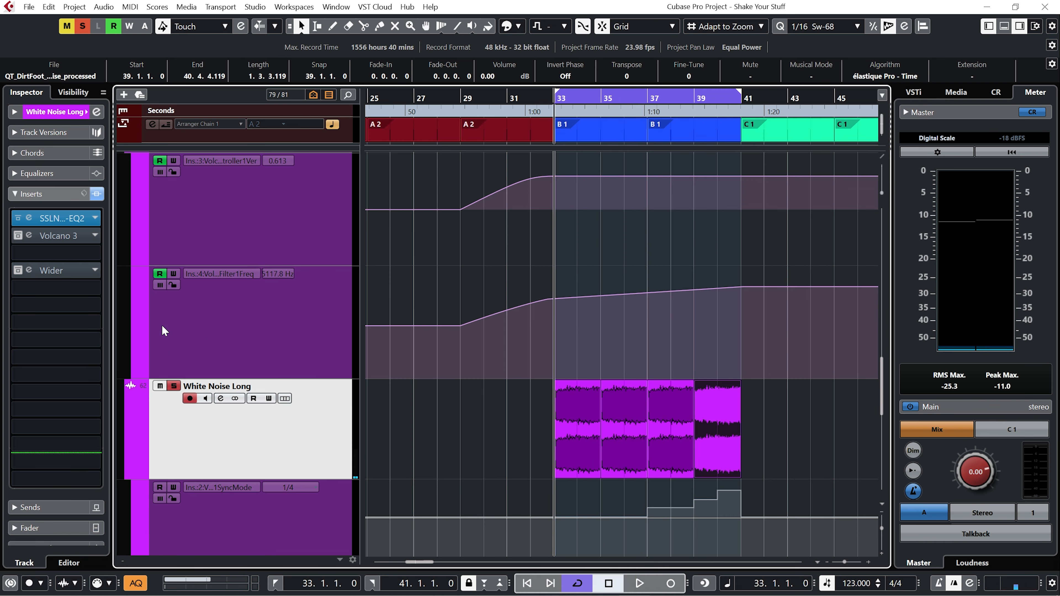
Open the White Noise Long's first Volcano 3 insert, browse its preset list and play the section.
click(29, 235)
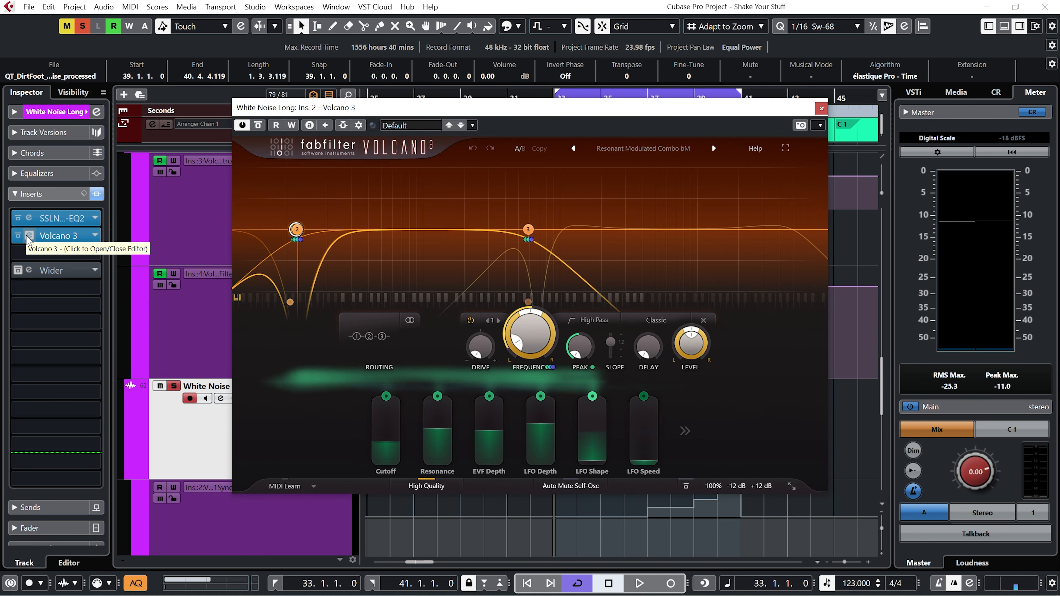
click(647, 149)
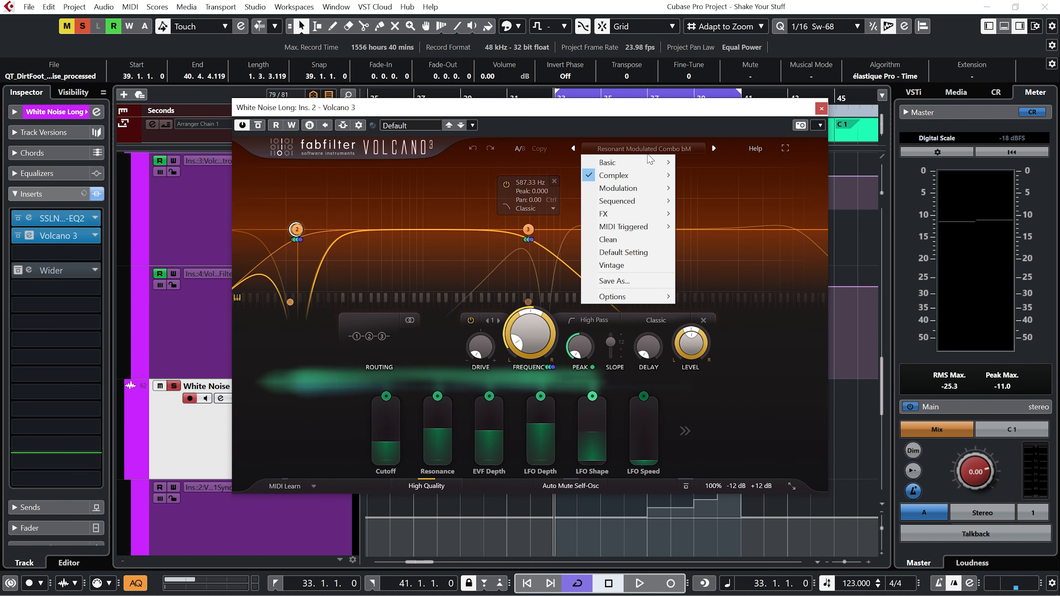
mouse_move(630, 175)
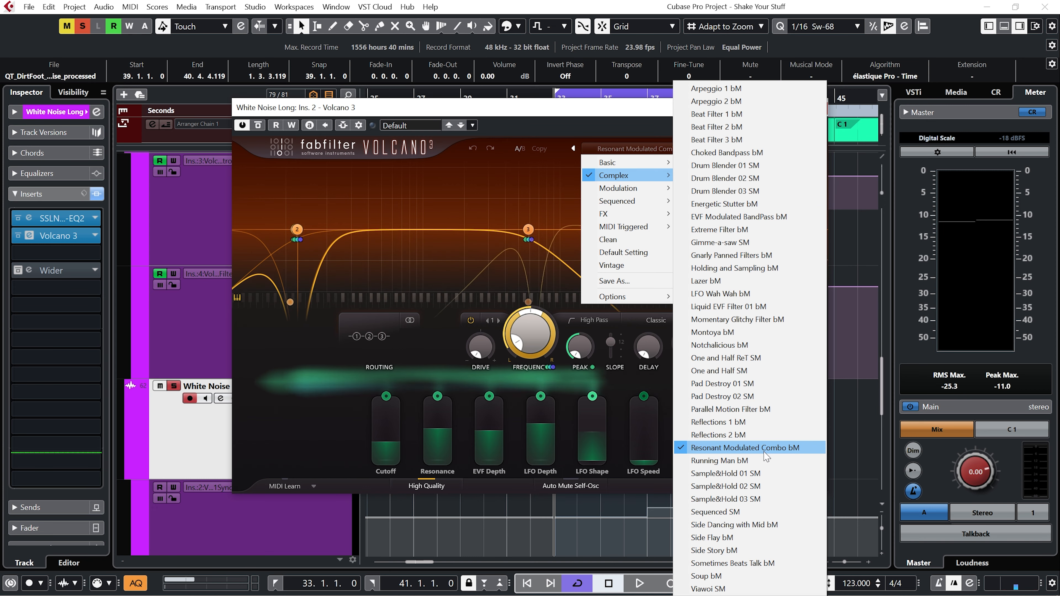
click(860, 442)
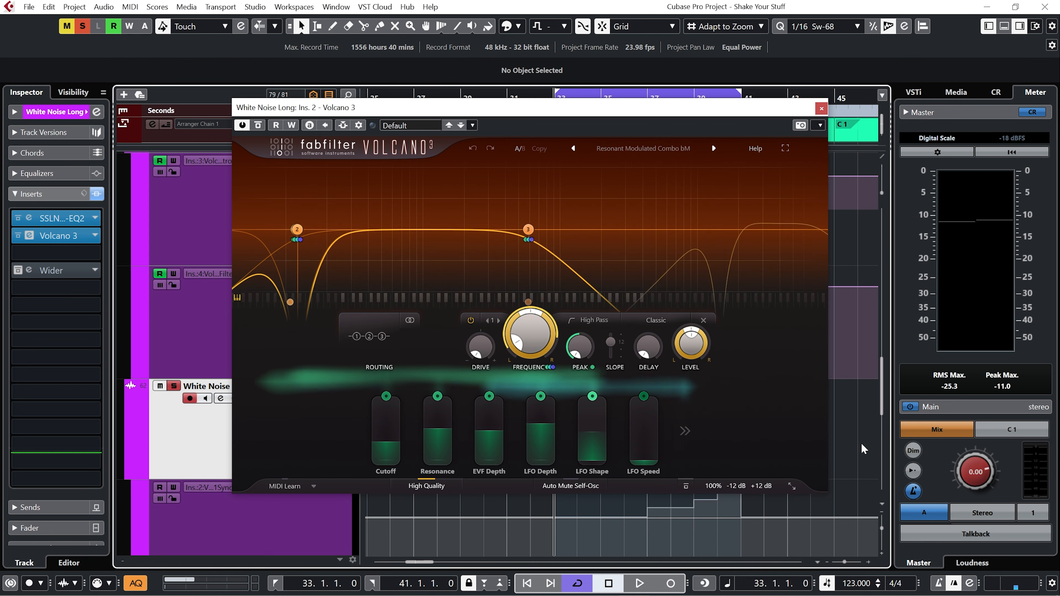
key(space)
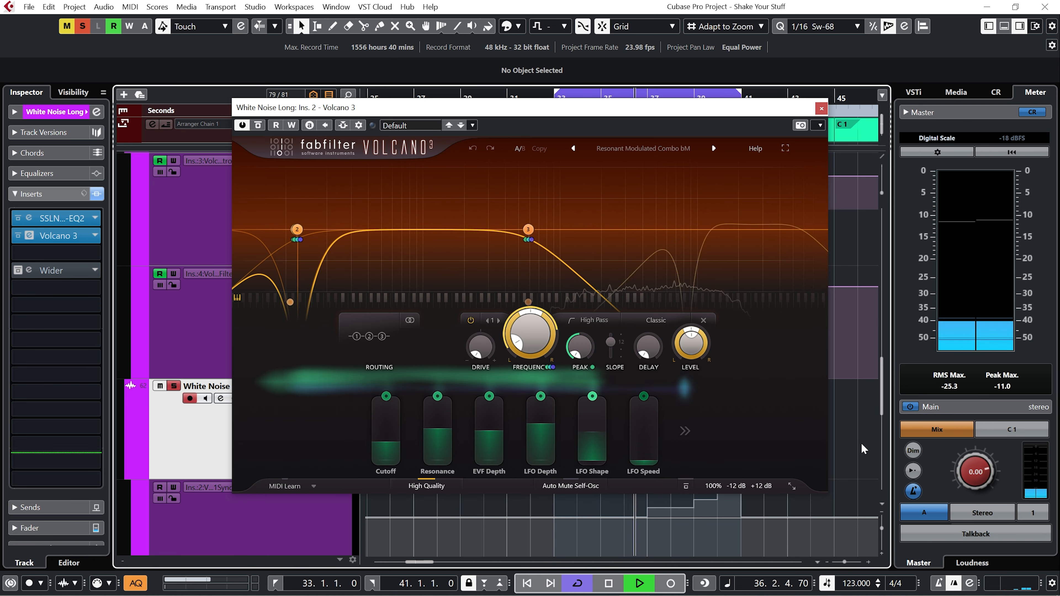
key(space)
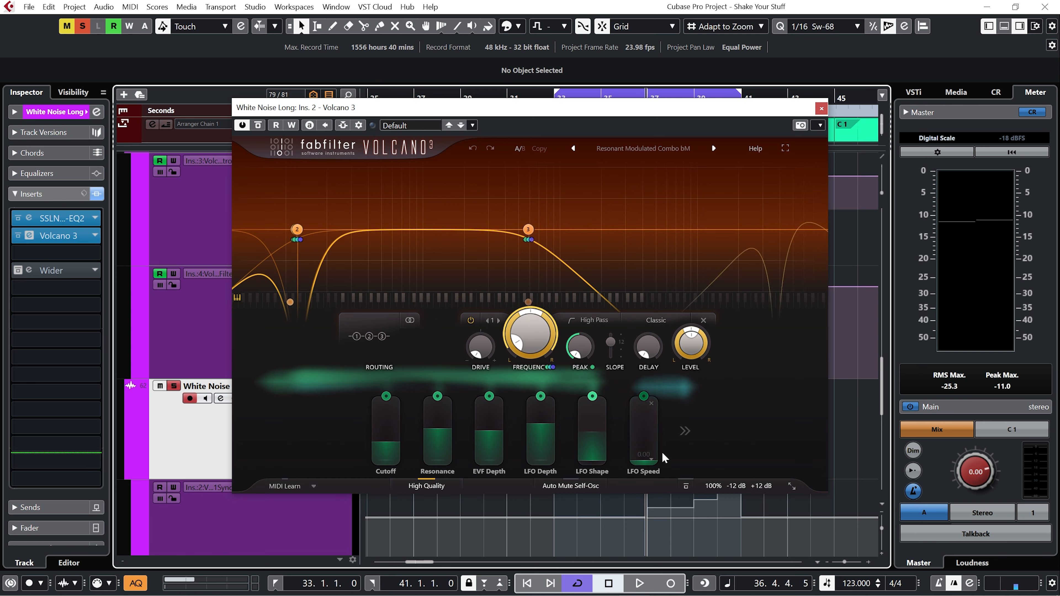
Expand the Volcano 3 modulation panel to inspect XLFO 1, reposition the plugin window and play the section.
click(684, 431)
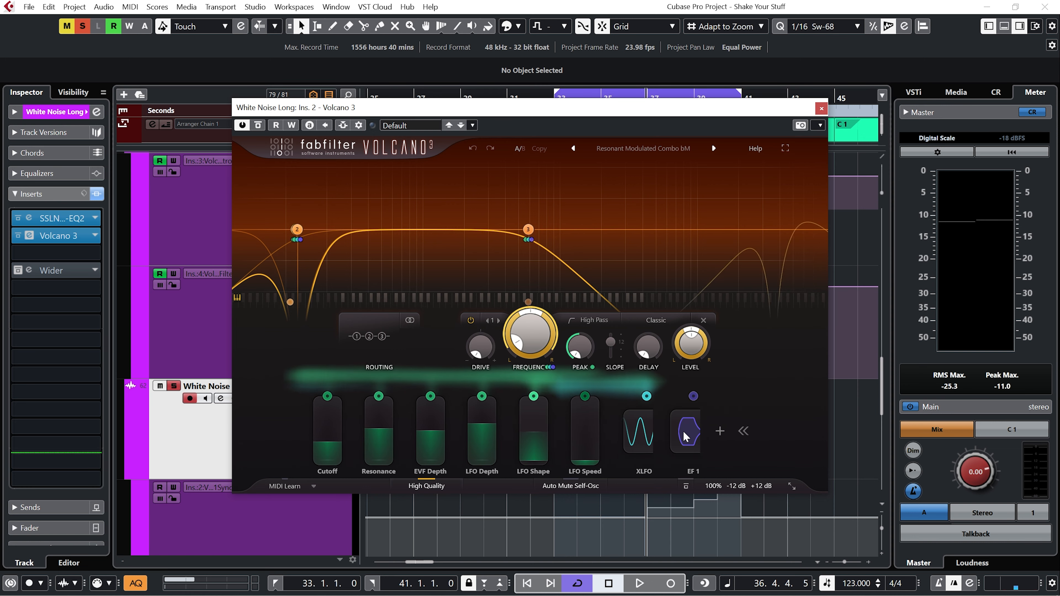
click(622, 432)
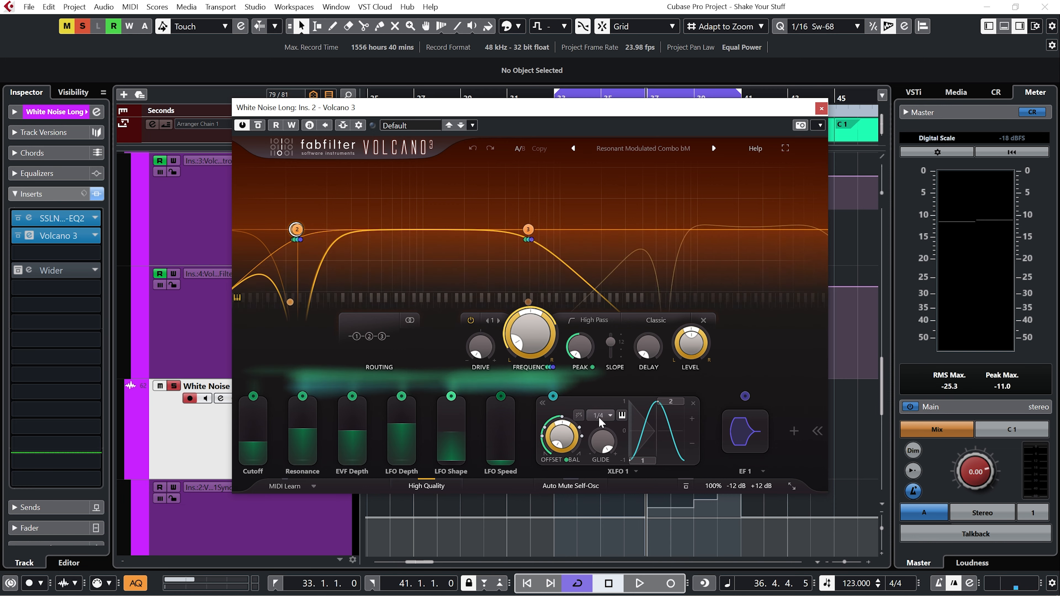
mouse_move(596, 422)
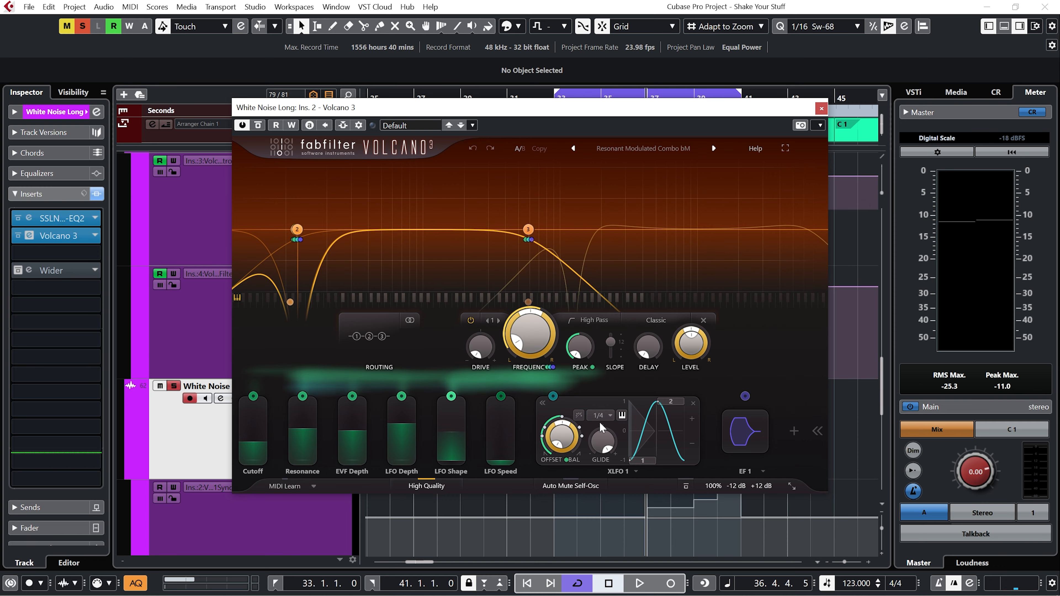
drag(639, 112, 591, 37)
key(space)
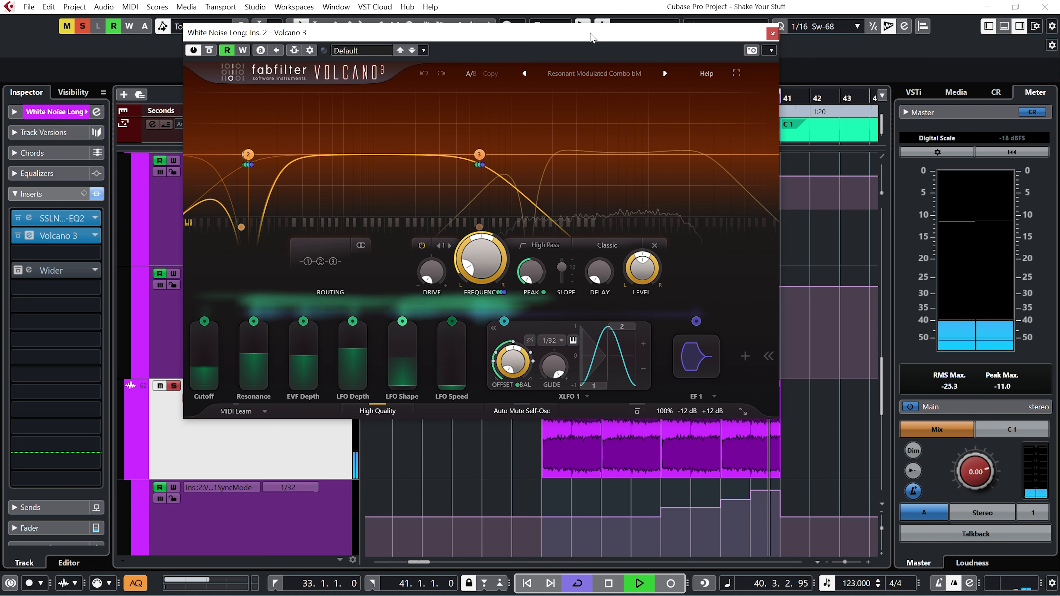
key(space)
Close the plugin window and add a second filter band at about 71 Hz in the third-slot Volcano 3.
key(ctrl+w)
key(s)
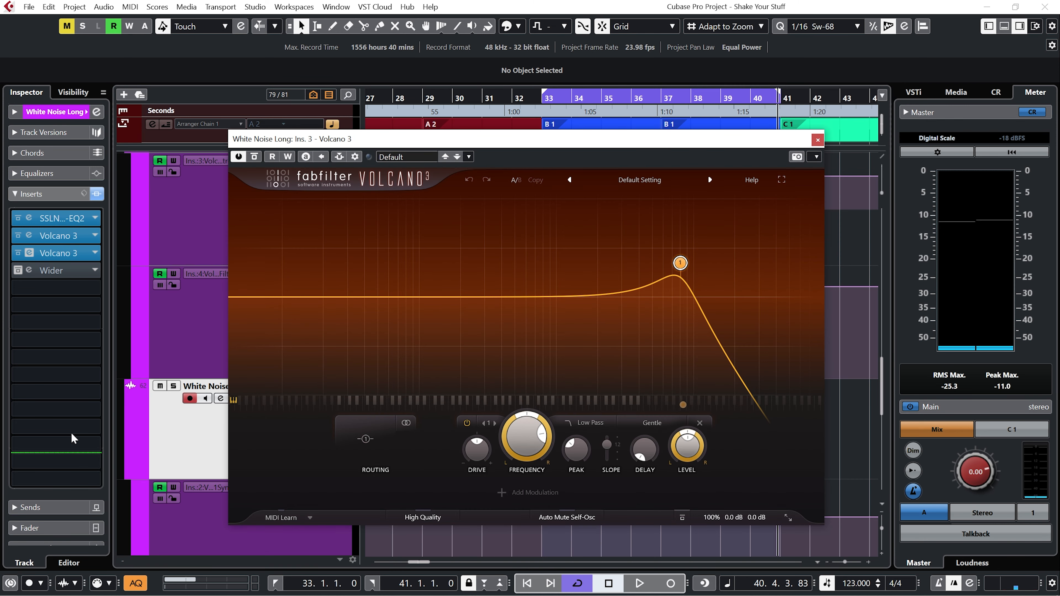
click(679, 263)
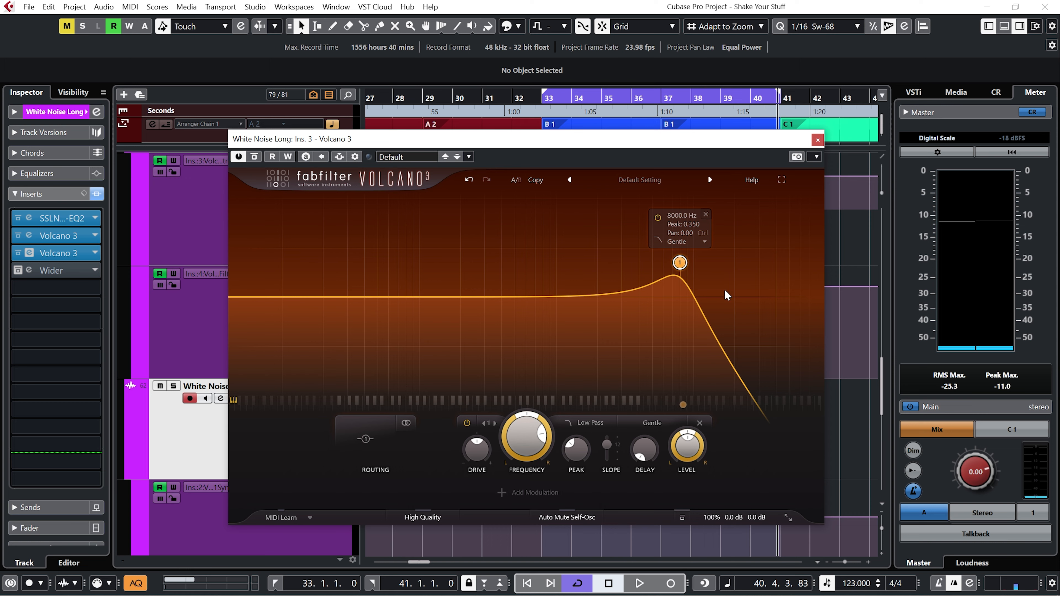
click(398, 297)
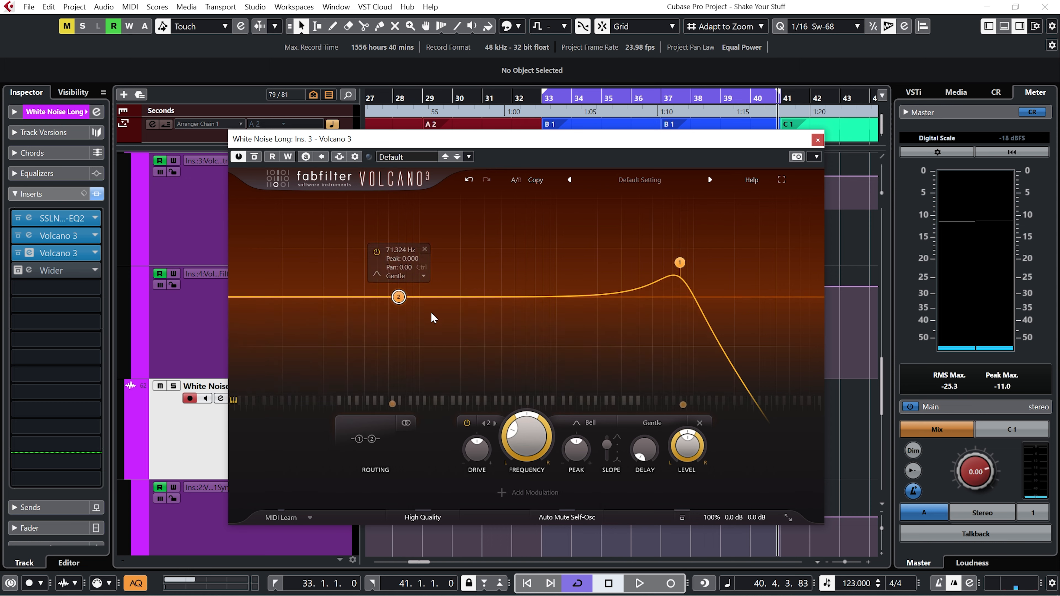
Switch filter band 2 to High Pass and raise its peak.
click(586, 423)
click(586, 318)
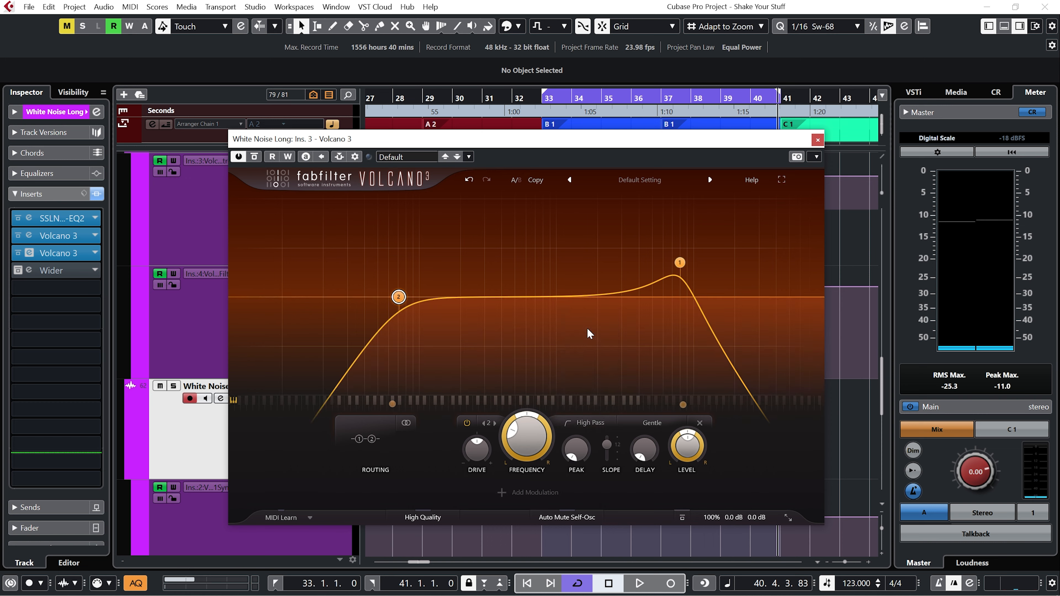
drag(576, 449, 589, 379)
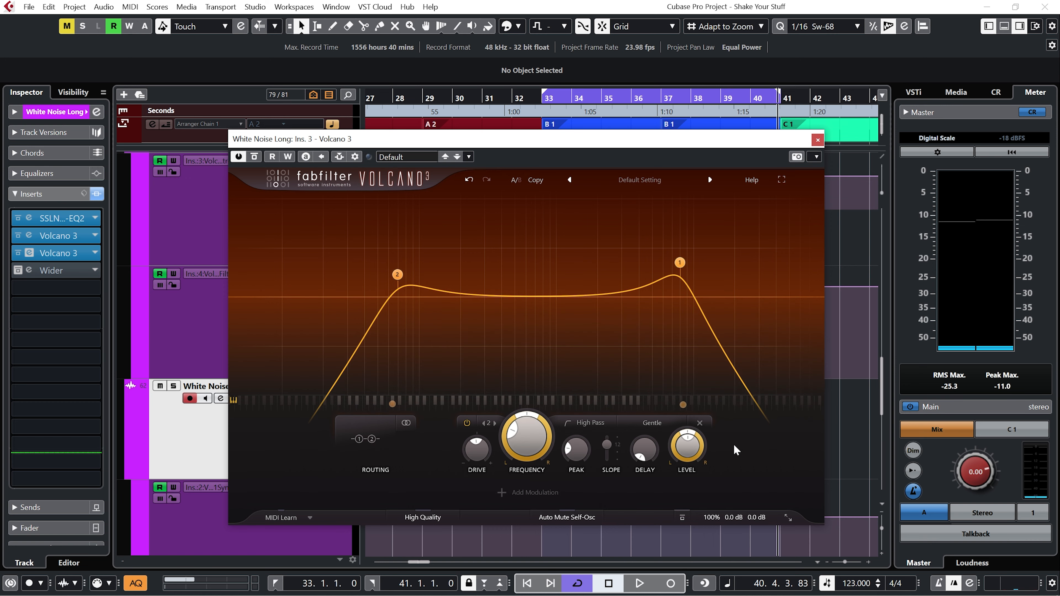
Add a new XLFO modulation source and set its sync rate to 1/4.
click(510, 497)
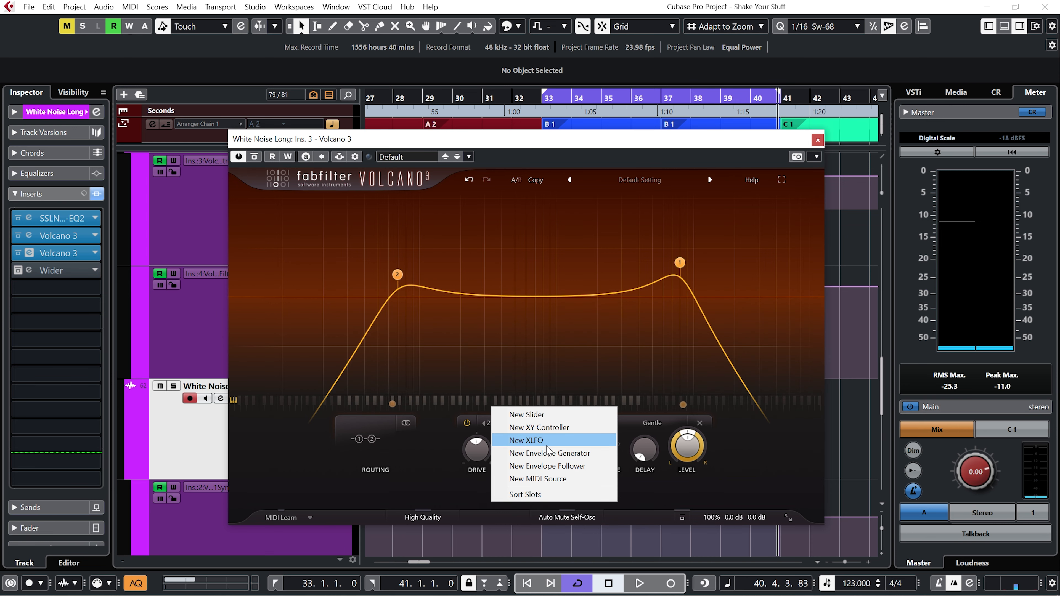
click(547, 444)
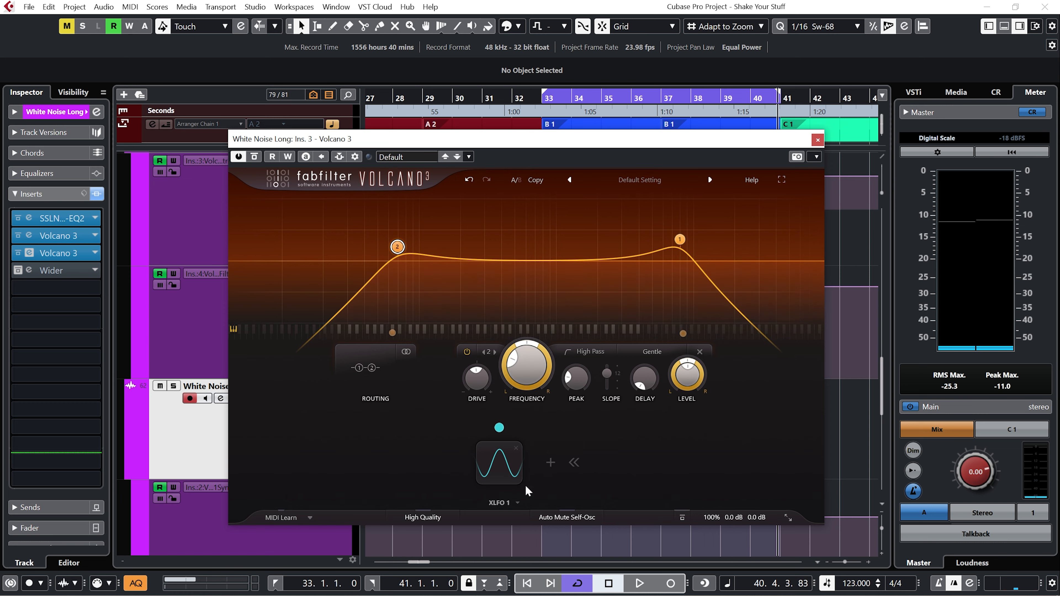
click(509, 467)
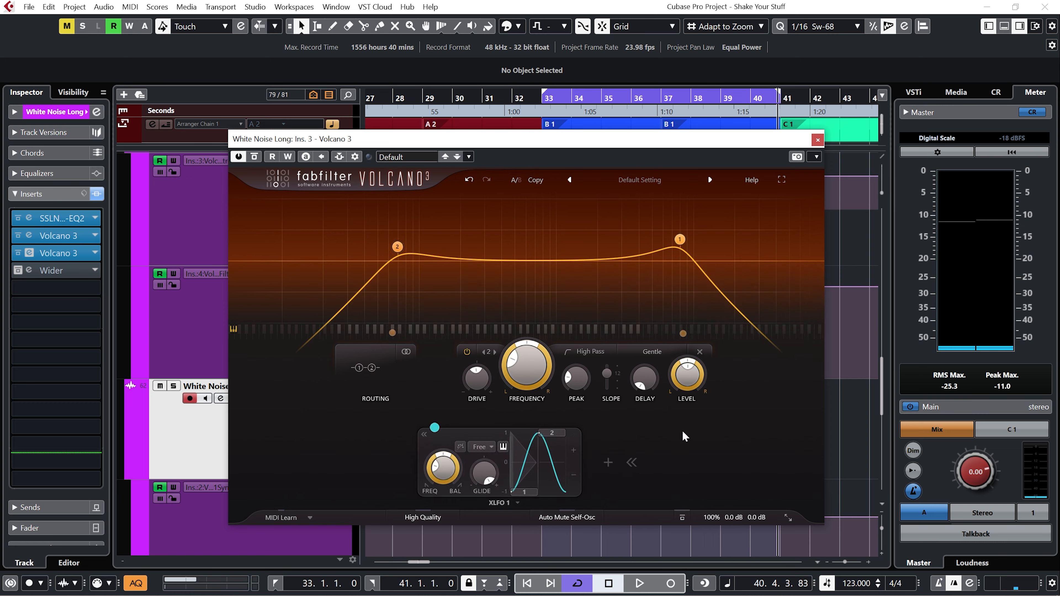
click(493, 447)
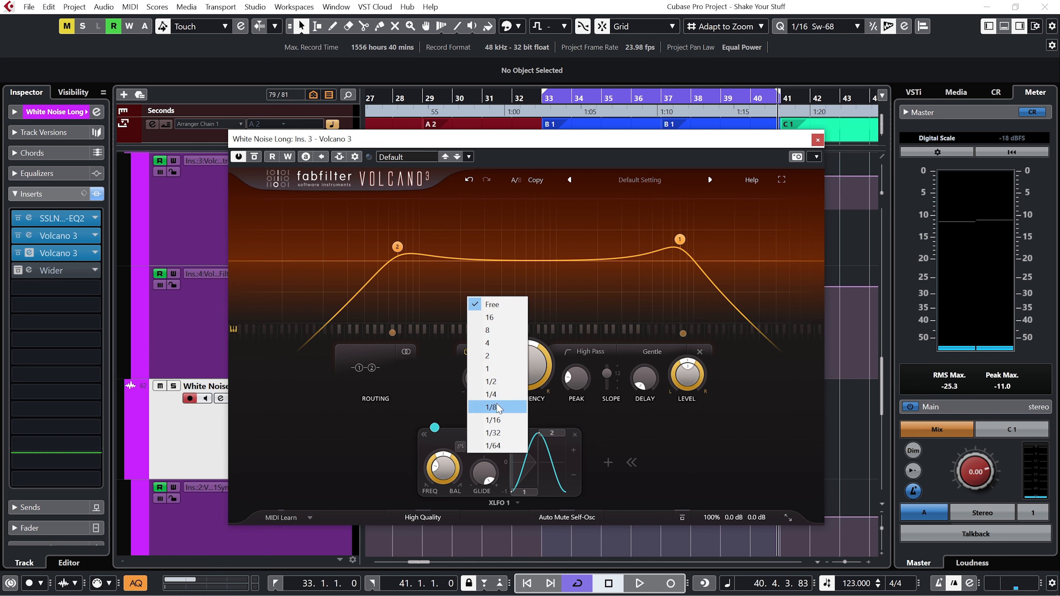
click(500, 394)
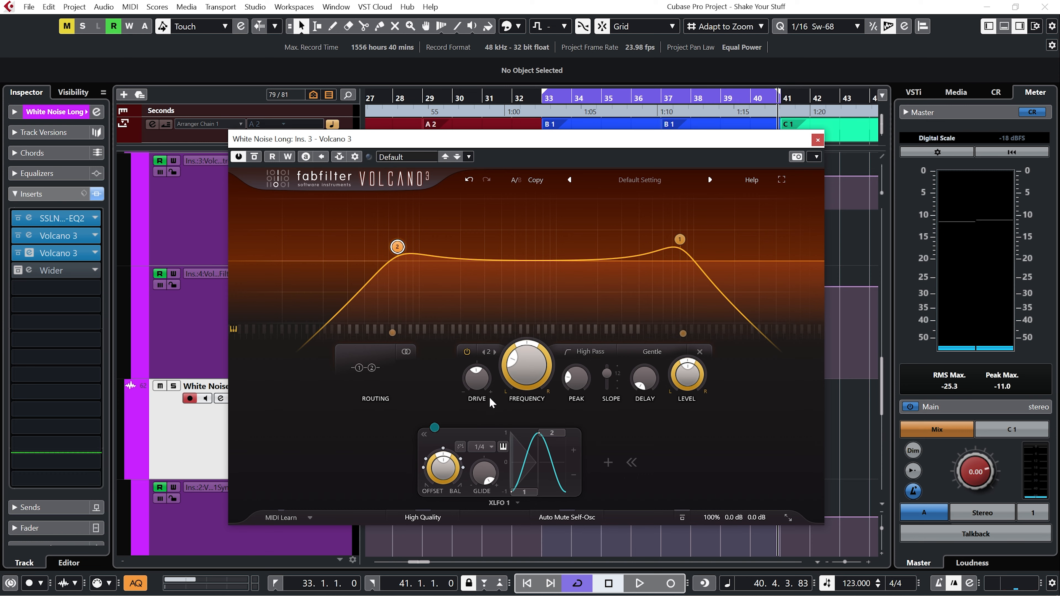
Route XLFO 1 to filter band 2's output level and lower the LFO shape's second point.
drag(434, 427, 449, 425)
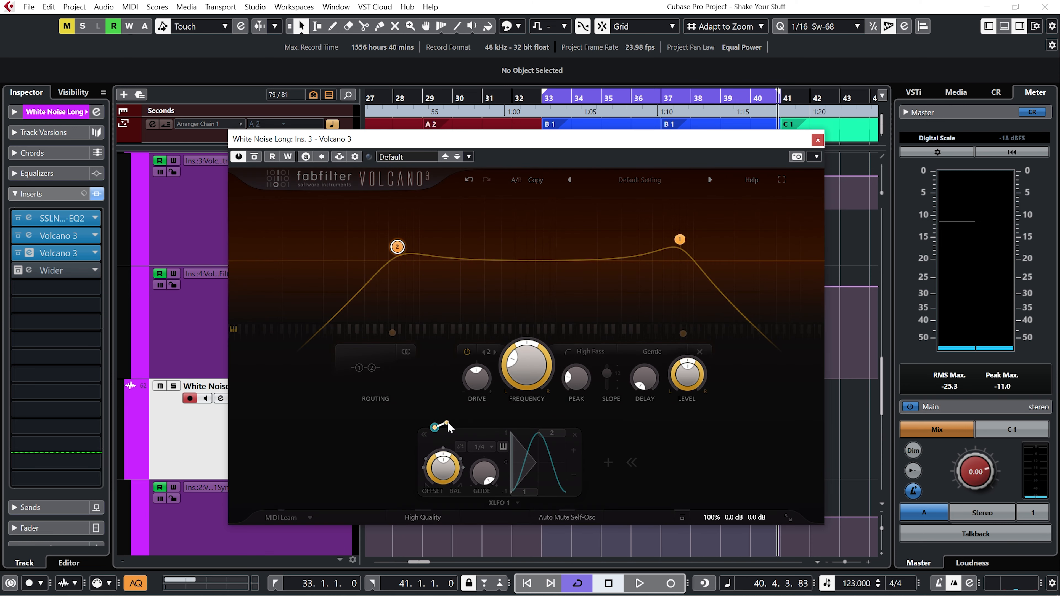
drag(552, 406, 687, 381)
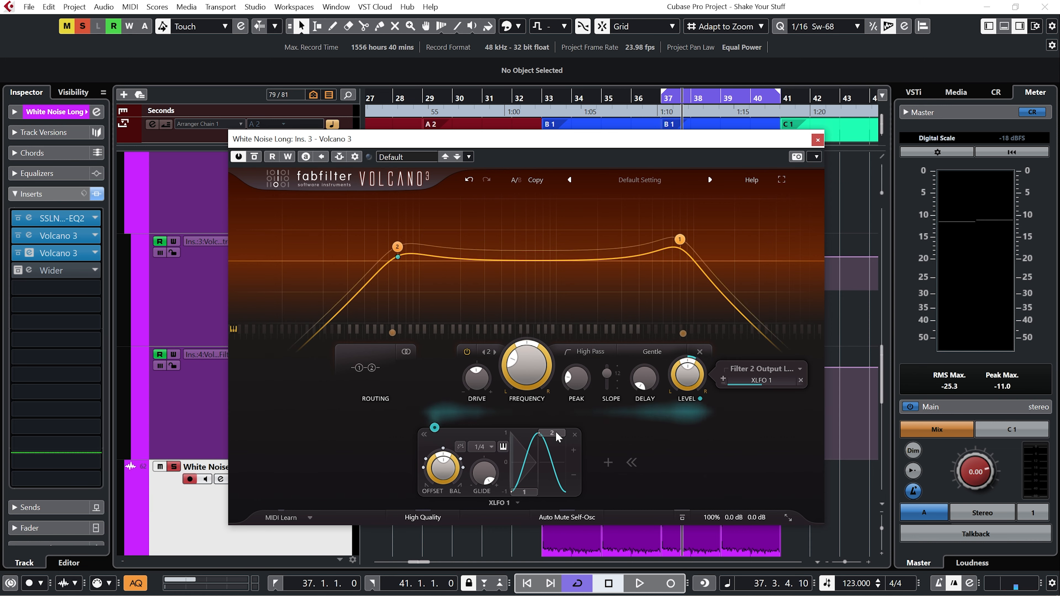
drag(553, 435, 555, 466)
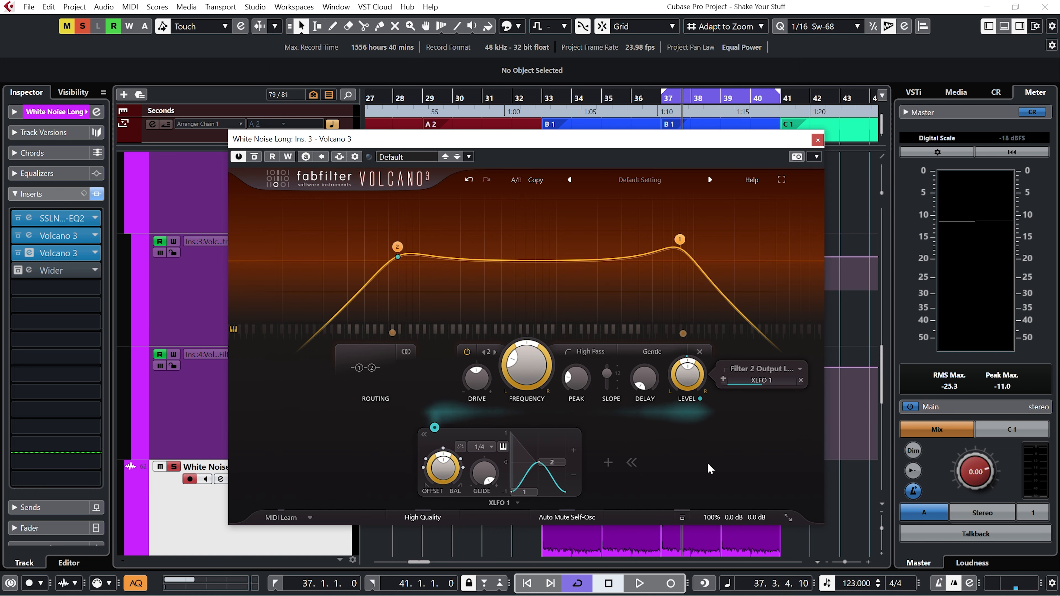
Play the section and set the XLFO 1 modulation depth on the level to 0.130.
key(space)
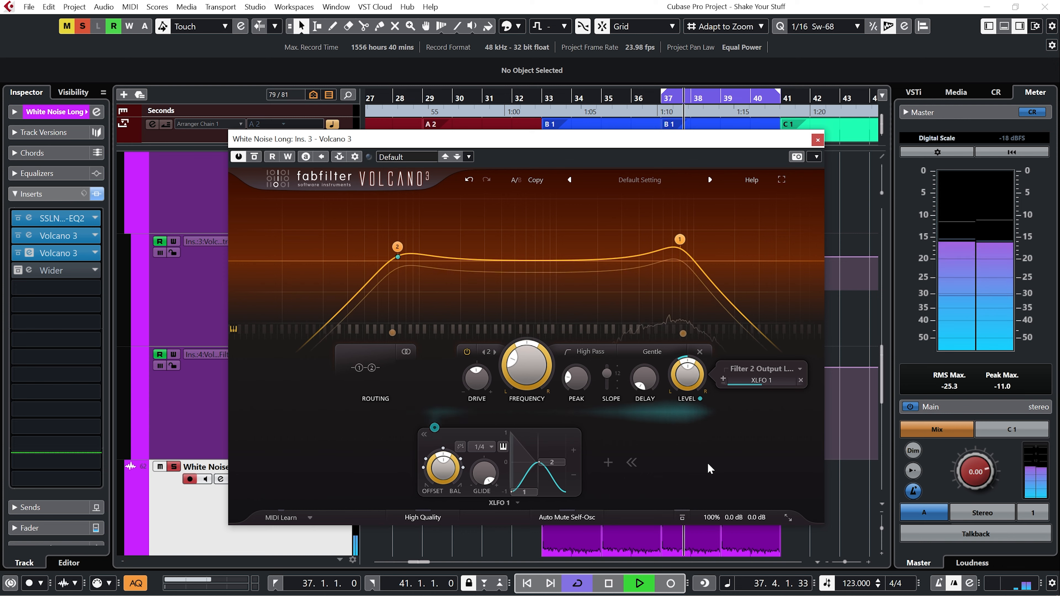
key(space)
mouse_move(756, 387)
mouse_move(755, 387)
mouse_down()
mouse_move(687, 395)
mouse_move(823, 385)
mouse_move(762, 382)
mouse_up()
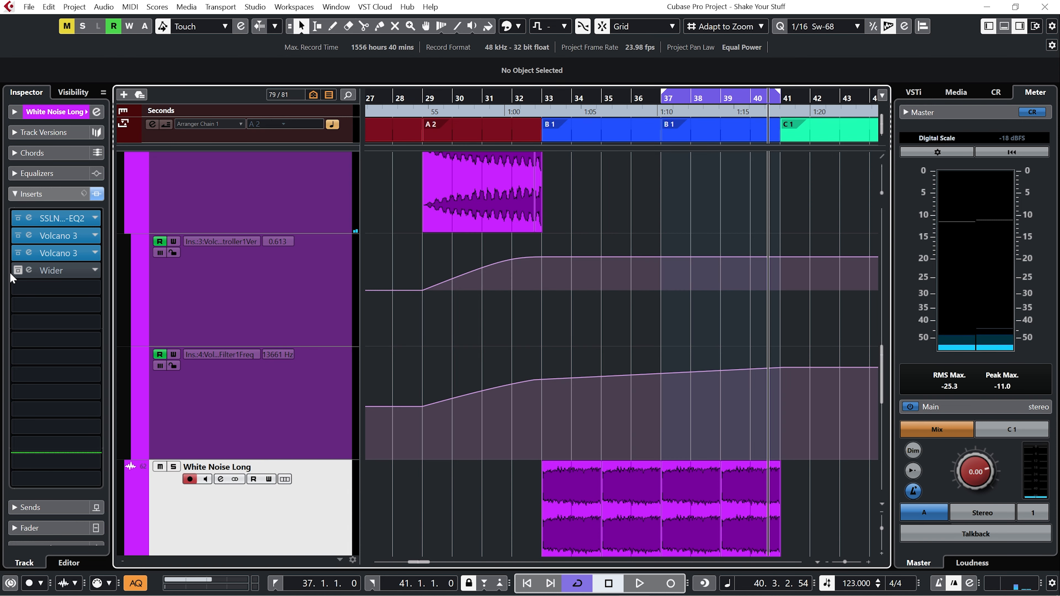
Activate the Wider insert on White Noise Long and open and close its editor.
click(18, 271)
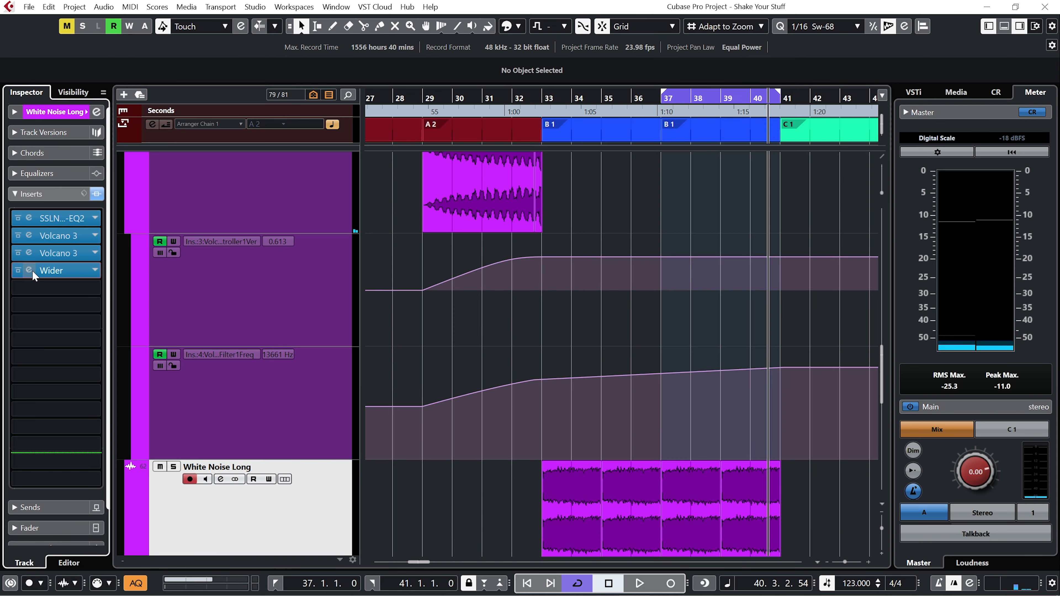
click(29, 270)
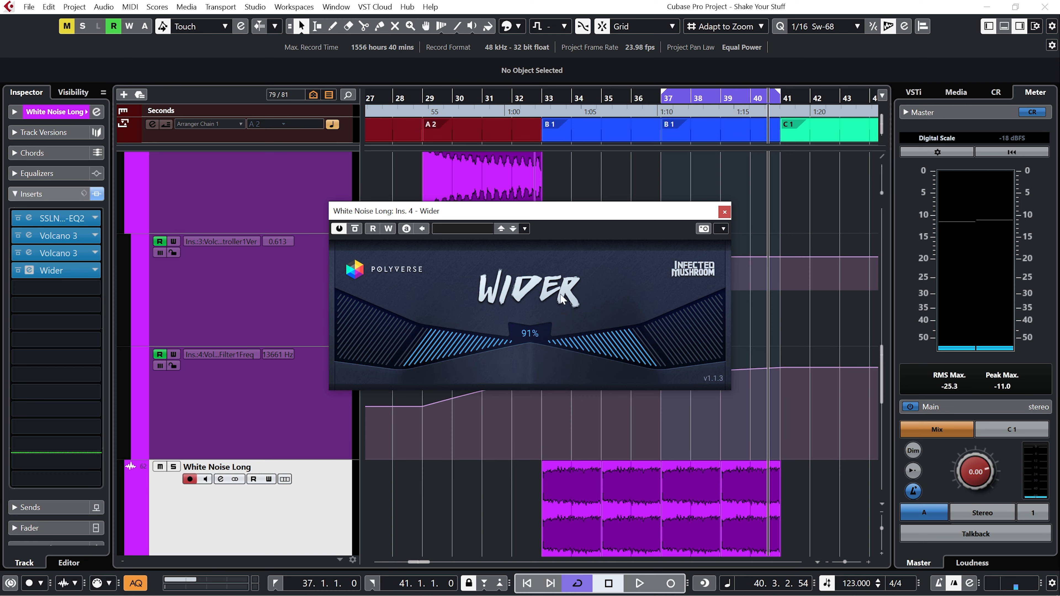
click(723, 213)
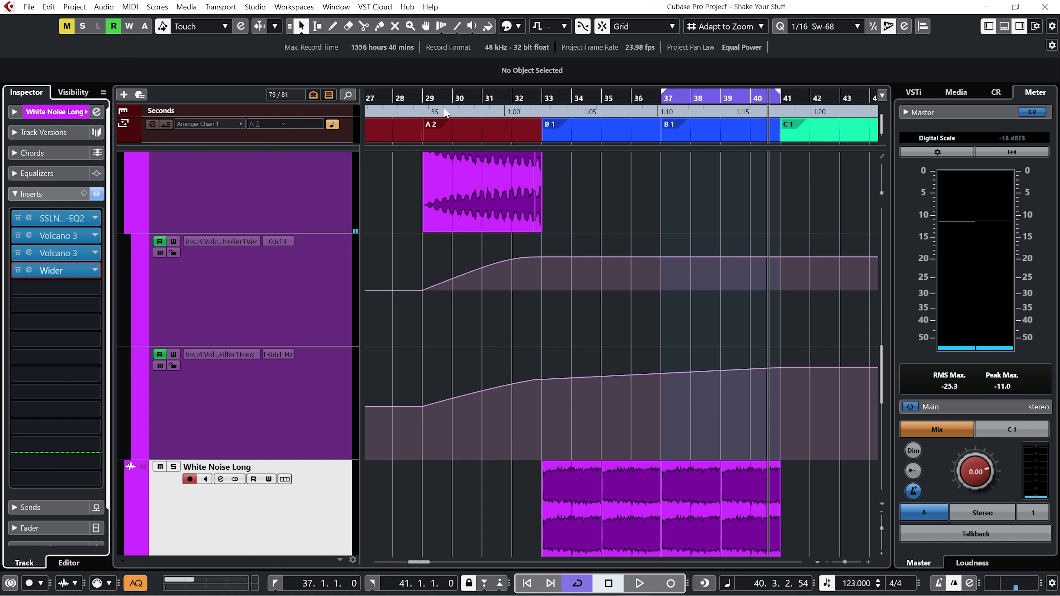
Play the arrangement from bar 29 to hear the processed noise.
click(426, 99)
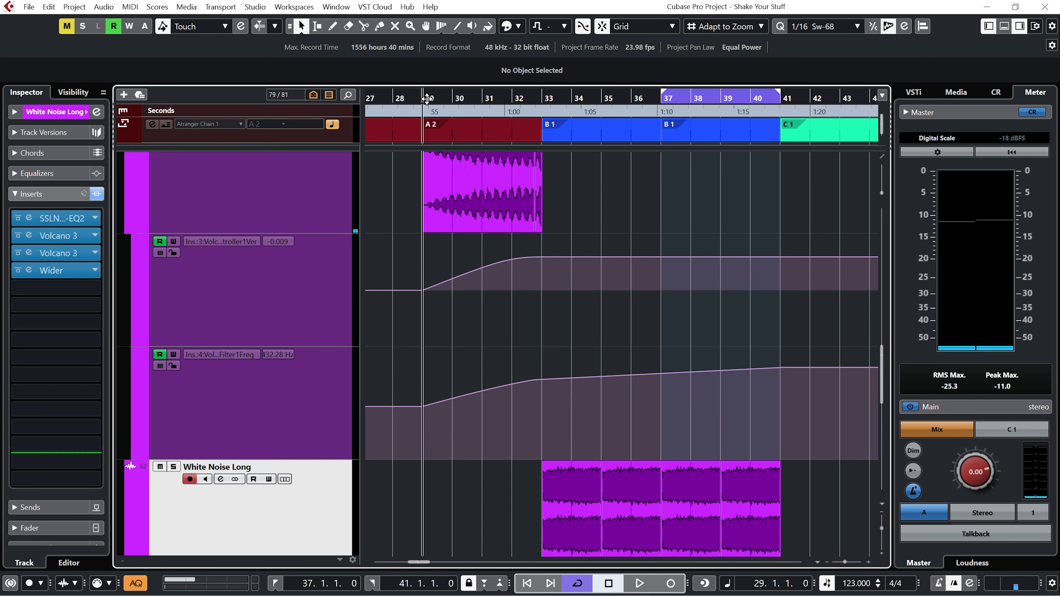
key(space)
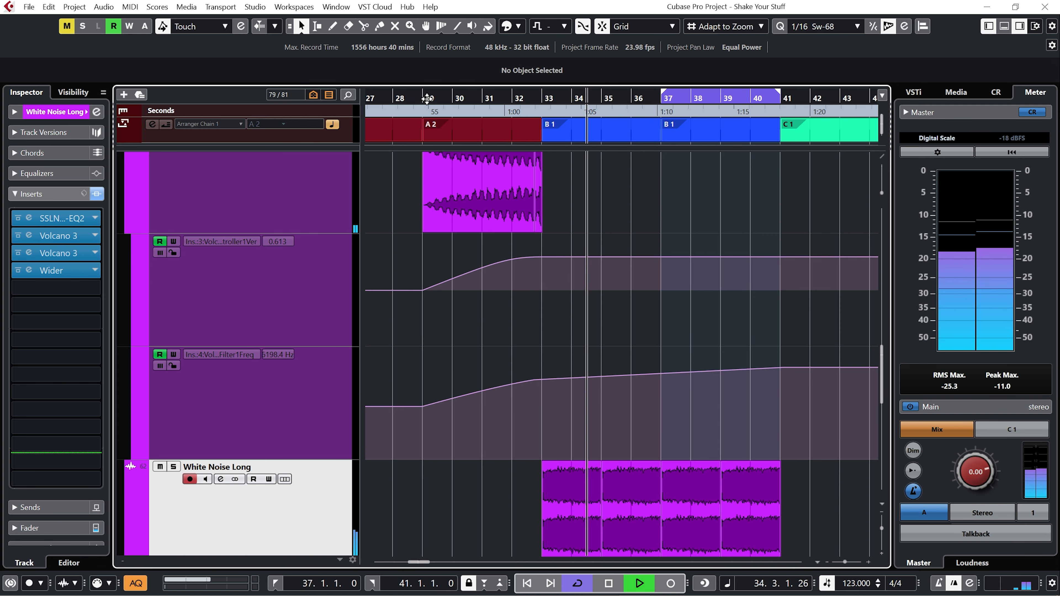
key(space)
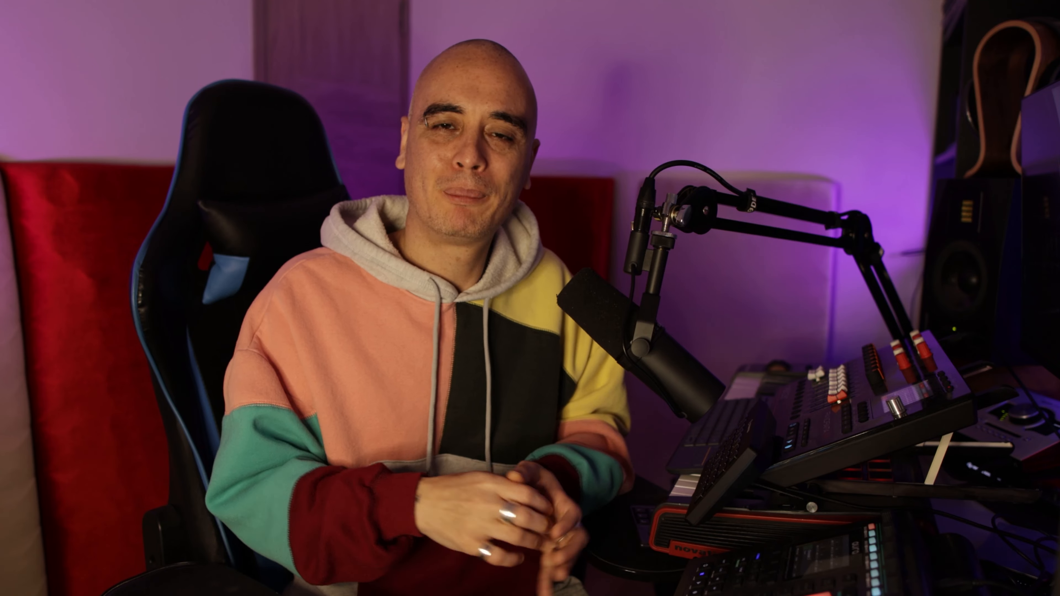
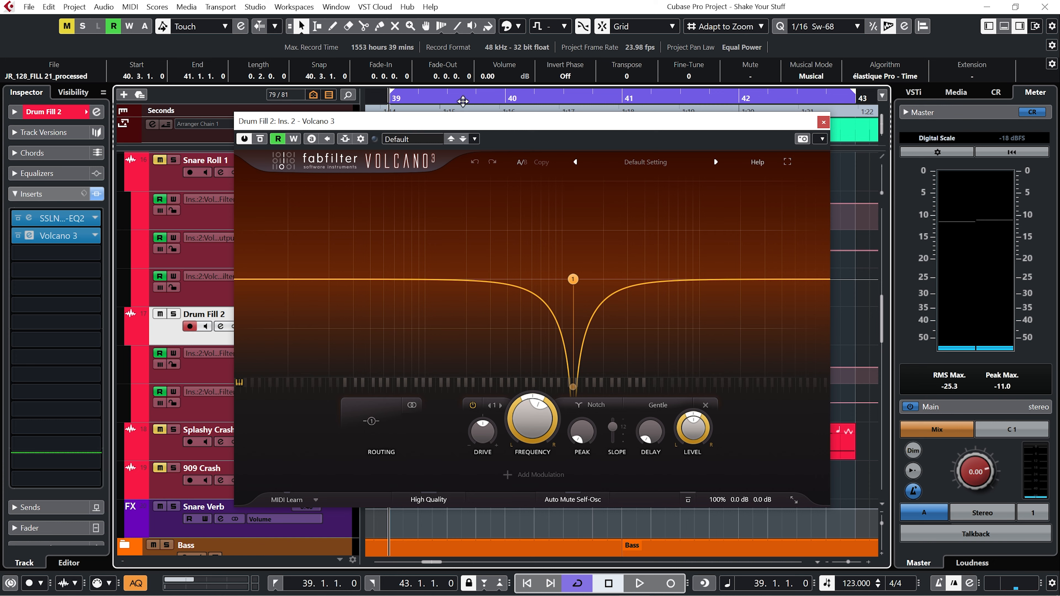
Solo the Drum Fill 2 track, audition it, and close its Volcano 3 editor.
click(172, 316)
key(space)
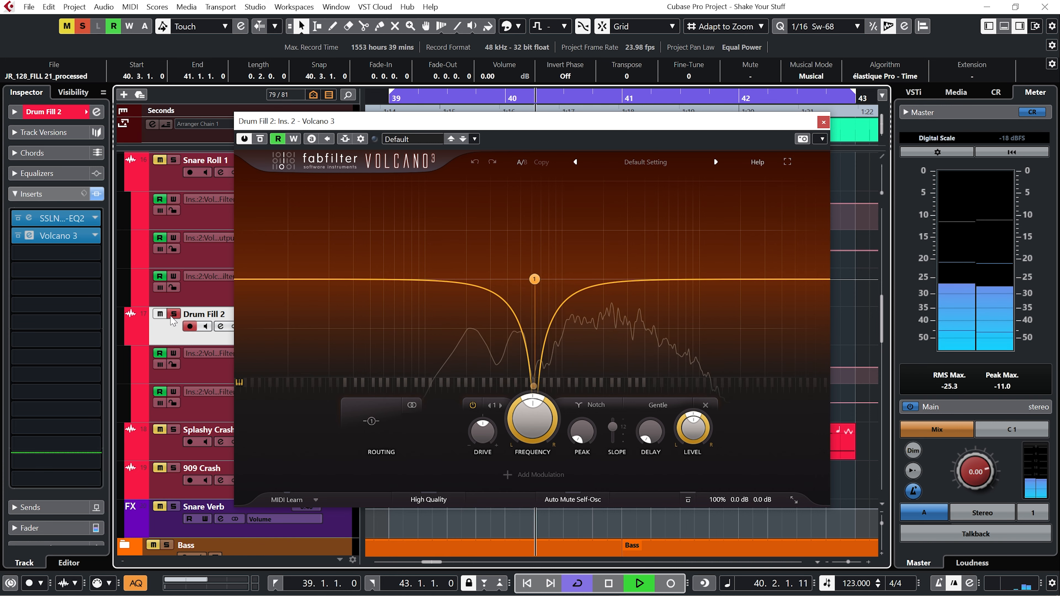
key(space)
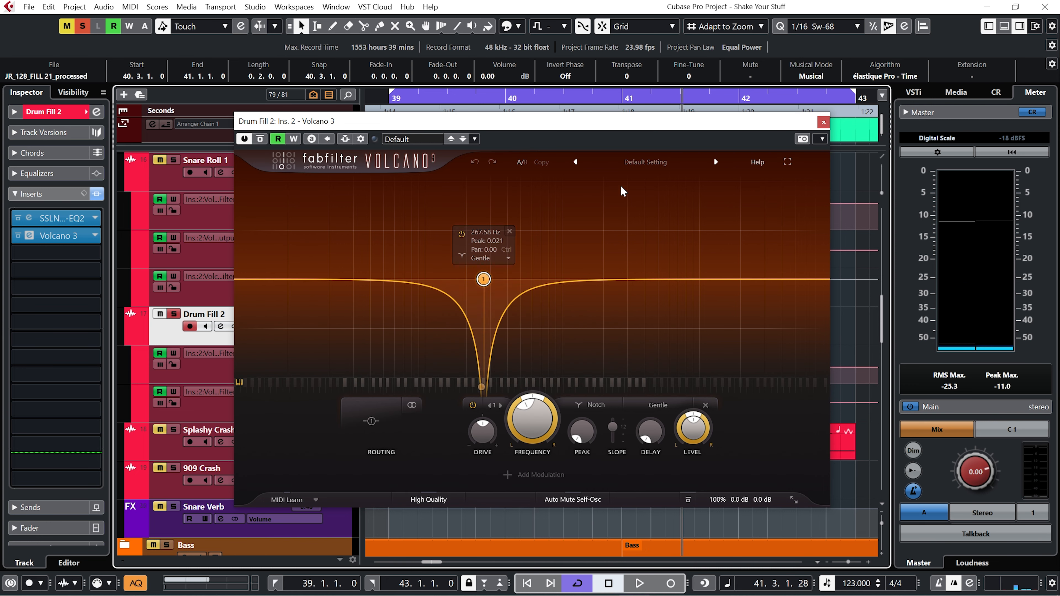
click(822, 122)
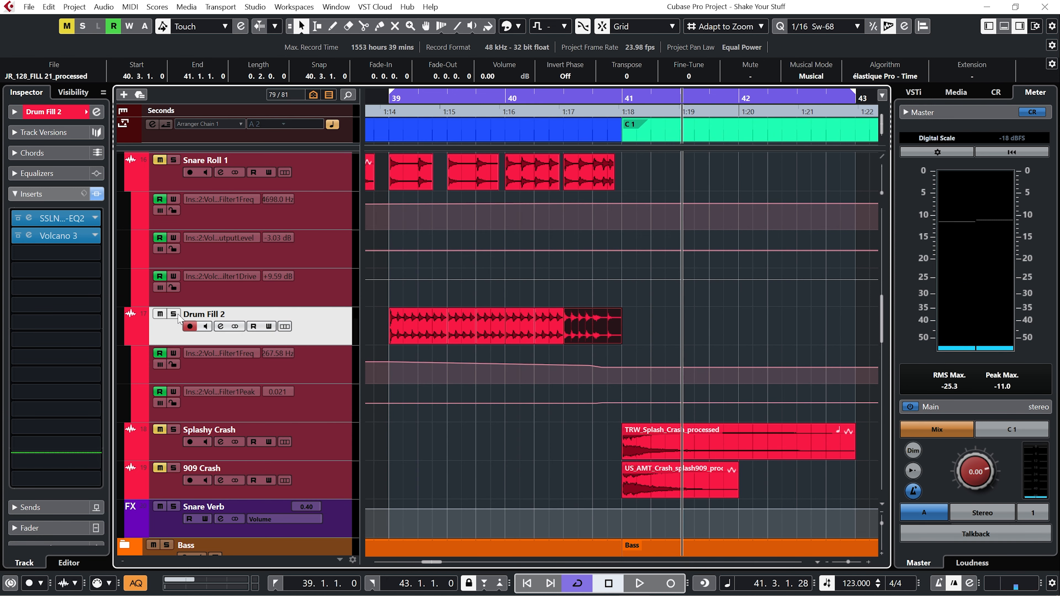
Switch to Loopcloud and play the PT_128_Autobahn_Snare_Roll sample.
key(ctrl+super+Right)
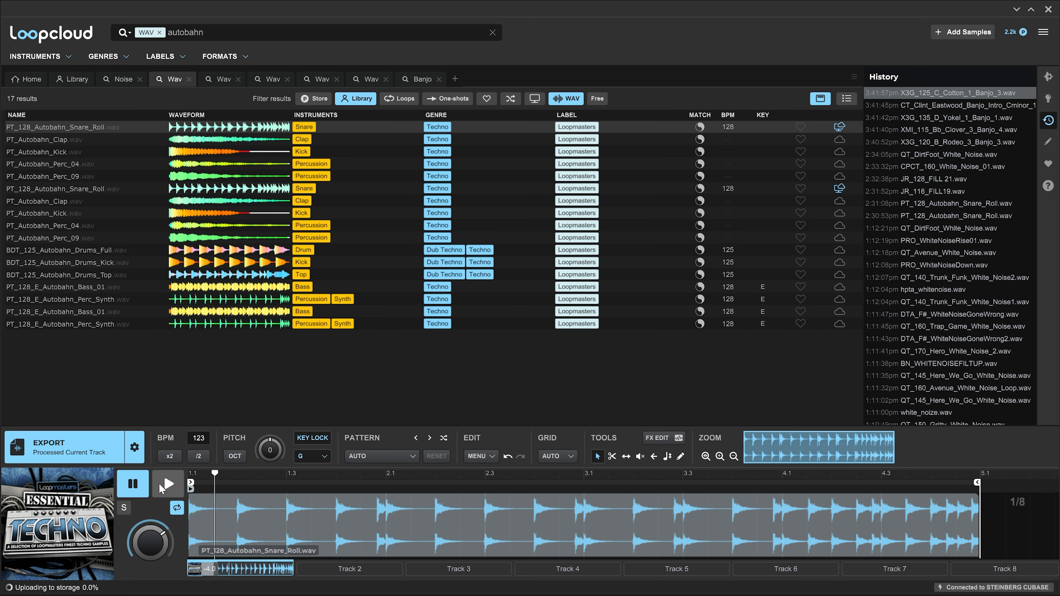
click(162, 488)
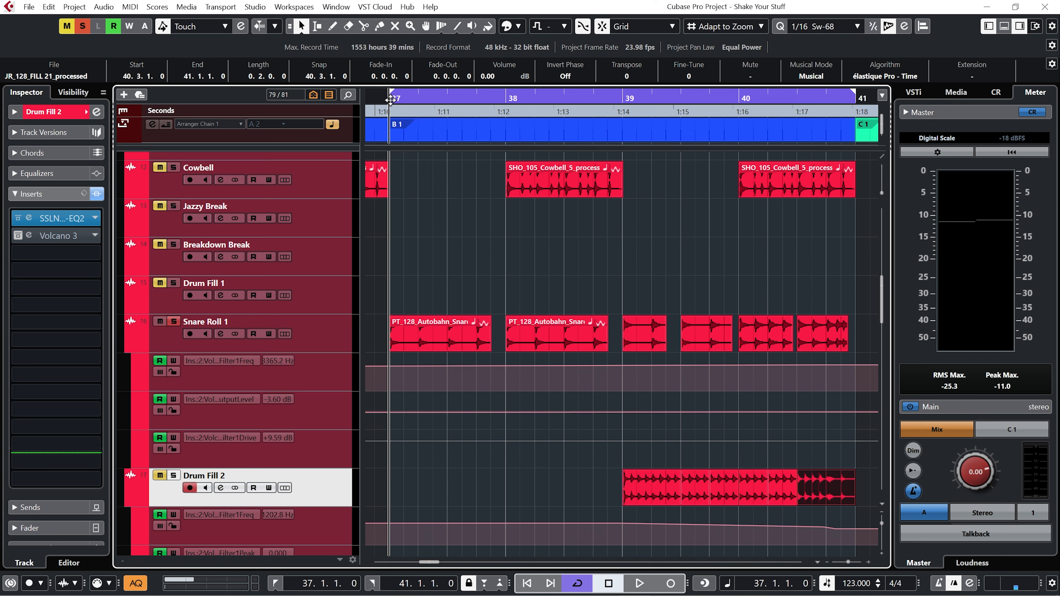
Select the Snare Roll 1 track and play it back with its Volcano 3 editor open.
key(Up)
key(space)
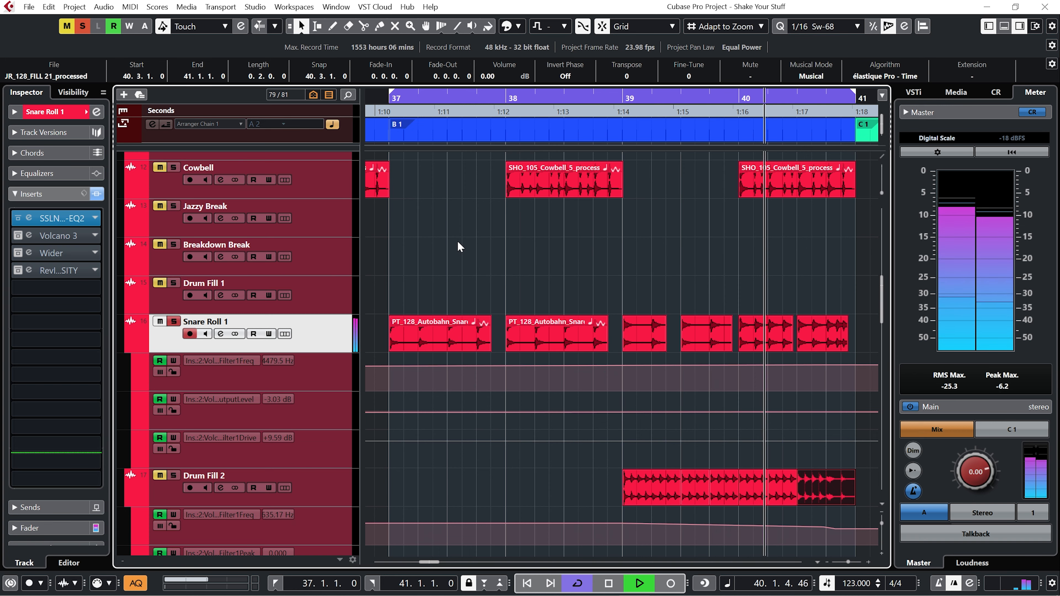
key(space)
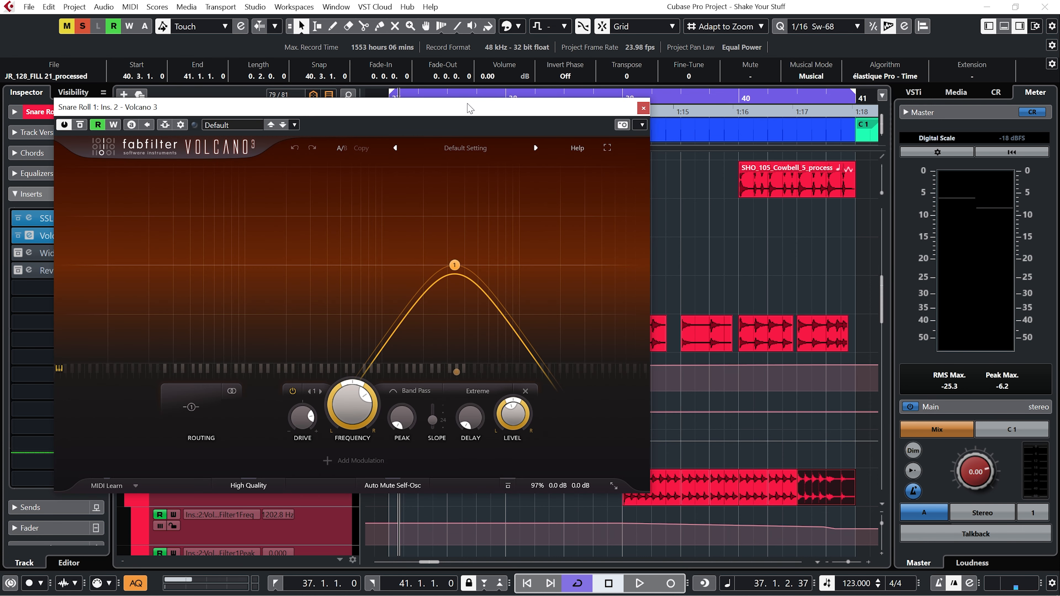
key(space)
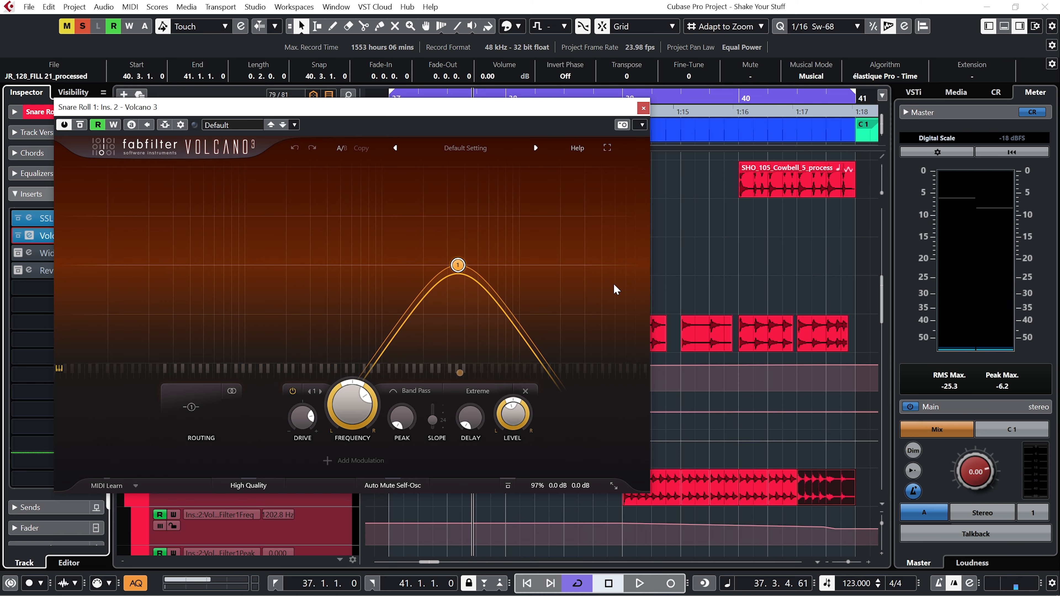
Close Volcano 3, view the Wider editor, and activate and inspect the Rev INTENSITY insert on Snare Roll 1.
click(643, 109)
click(28, 253)
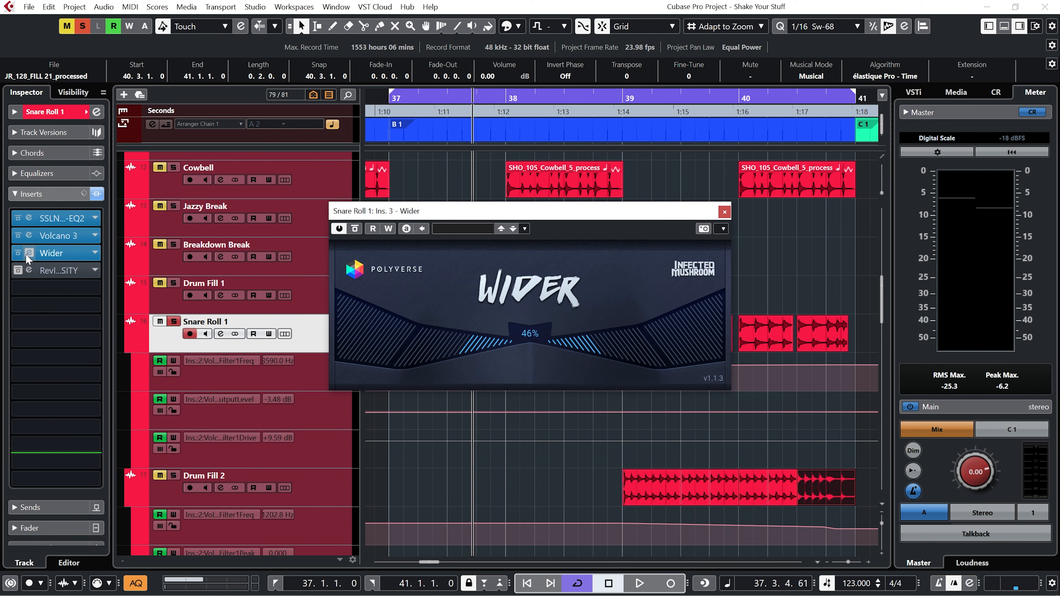
click(28, 253)
click(18, 270)
click(29, 270)
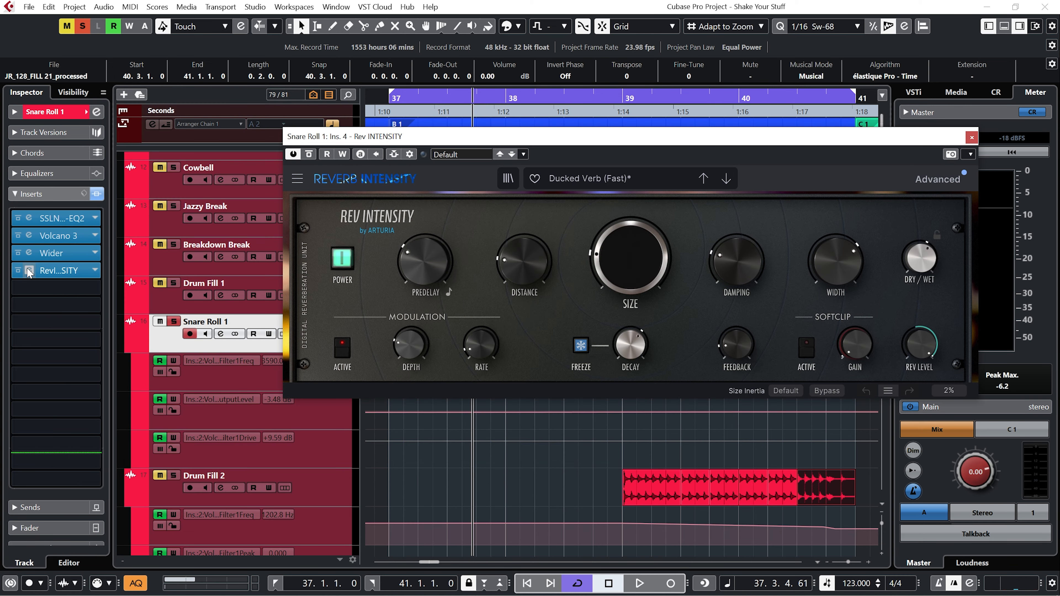
click(28, 269)
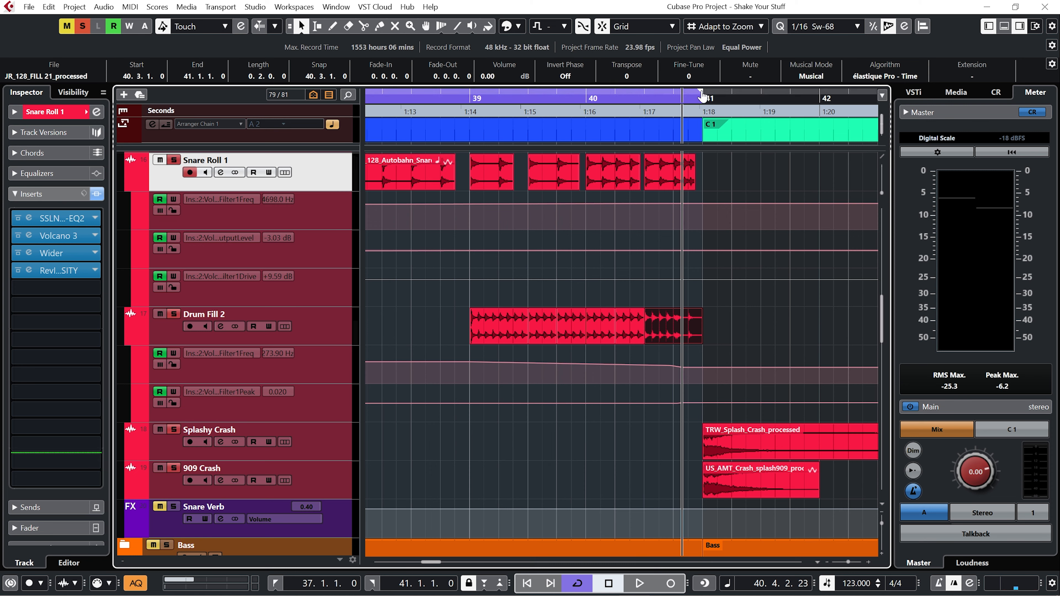
Move the right locator to bar 42, set the playhead at bar 40, and play the arrangement.
drag(701, 93, 774, 100)
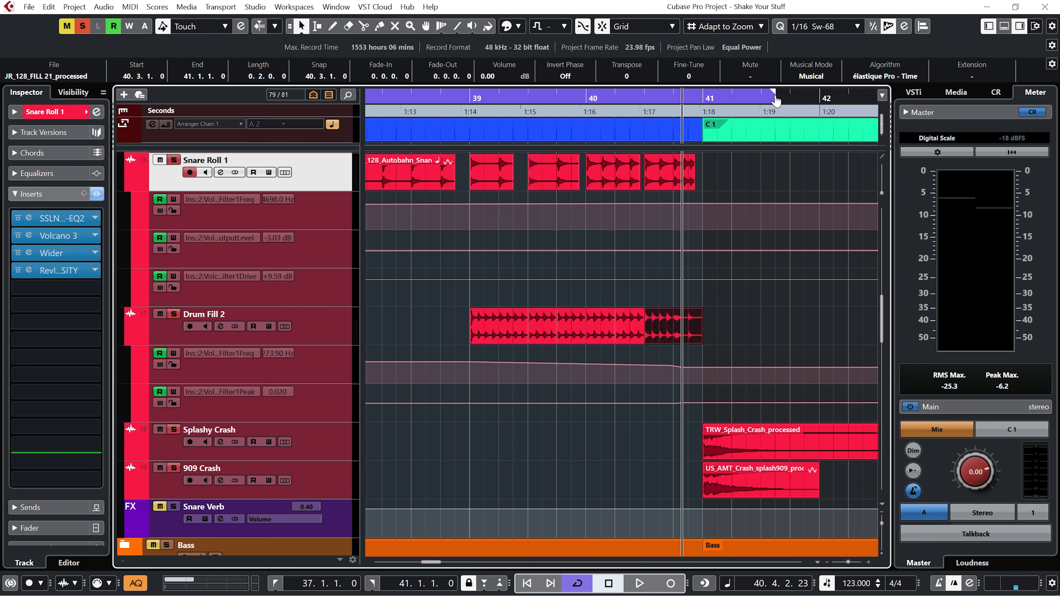
click(588, 97)
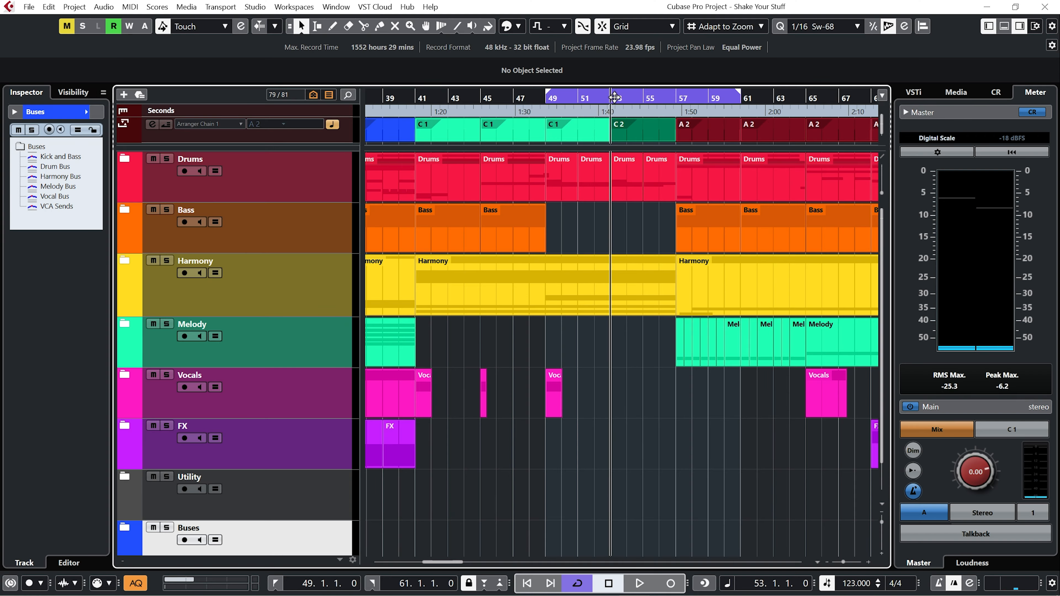
key(space)
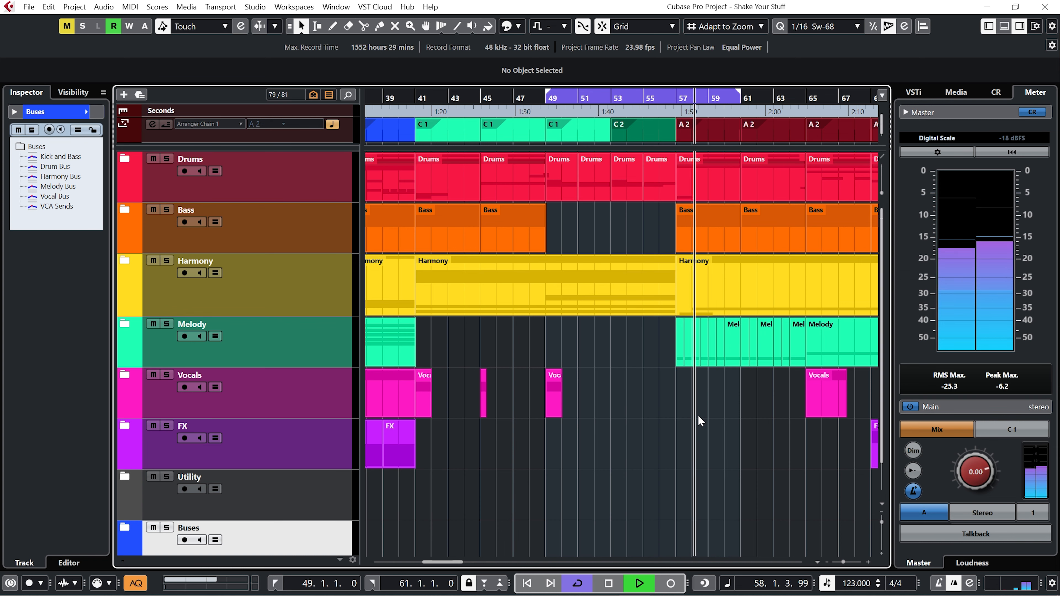
key(space)
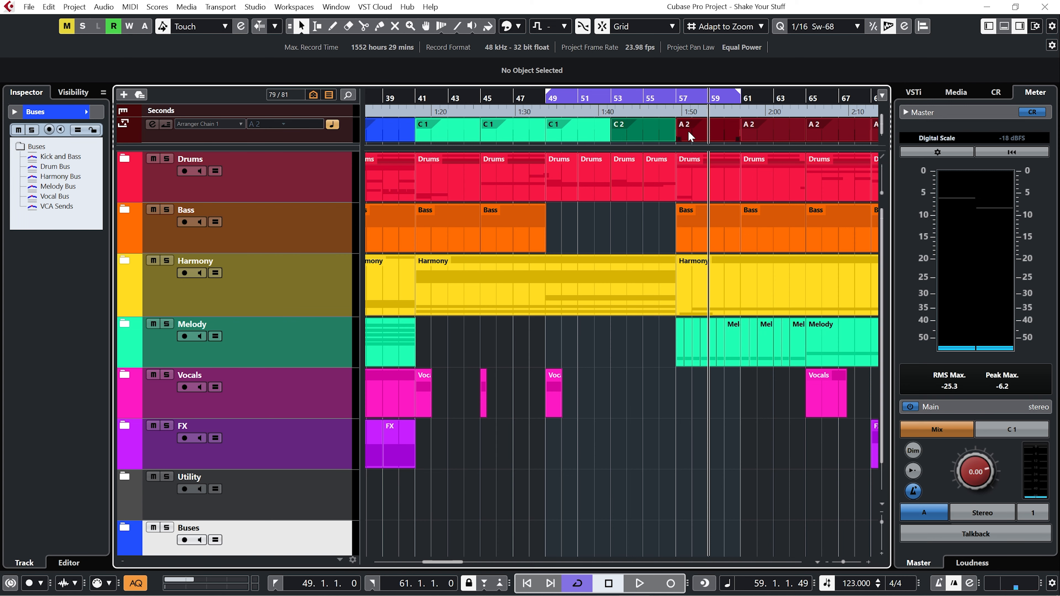
Expand the Drums folder and solo and audition the Jazzy Break and Breakdown Break tracks from bar 53.
click(124, 160)
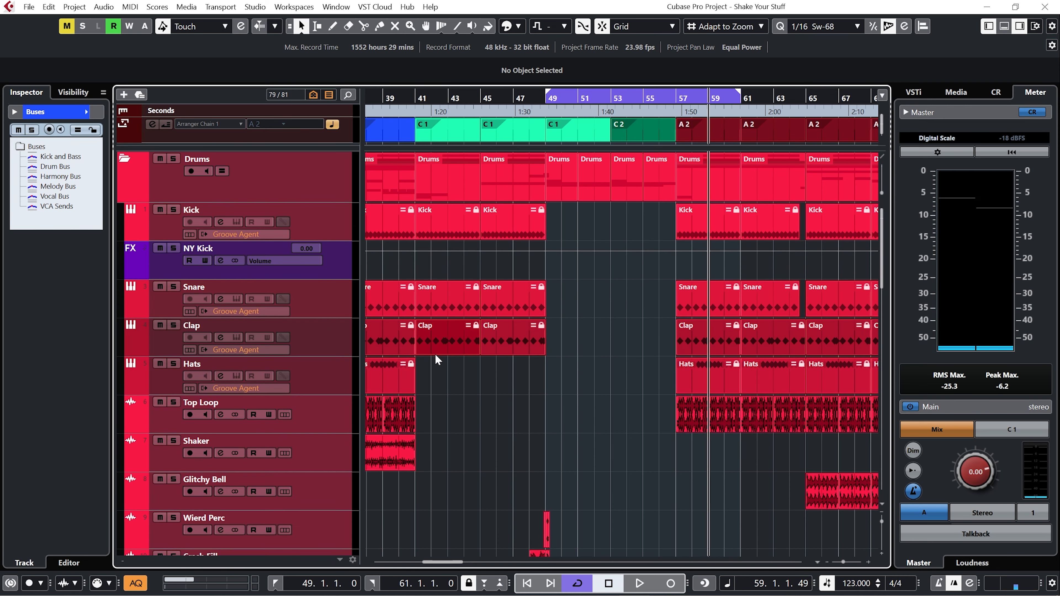
scroll(545, 382, down, 8)
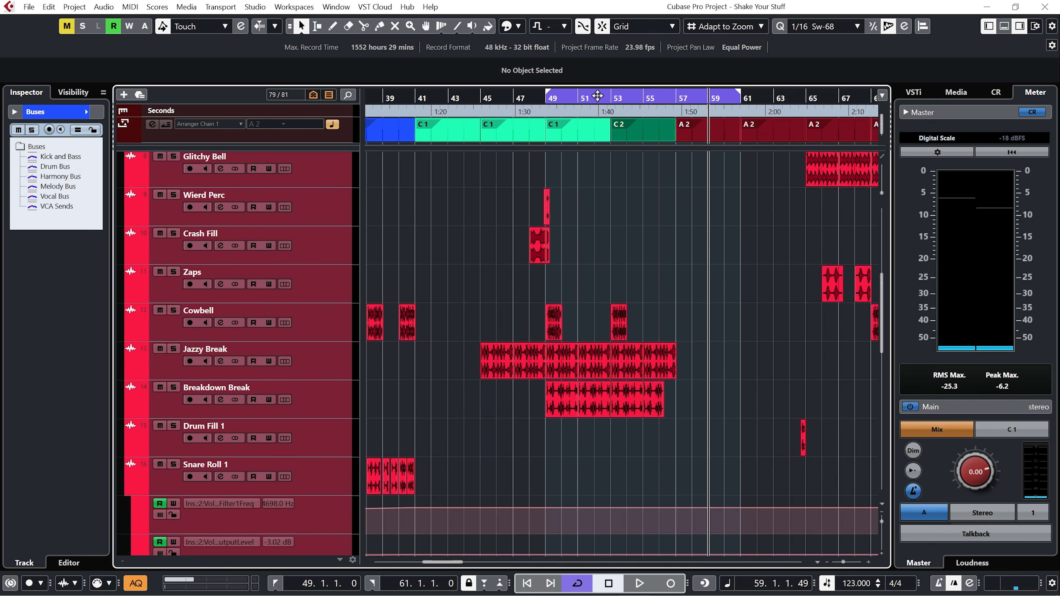
click(613, 97)
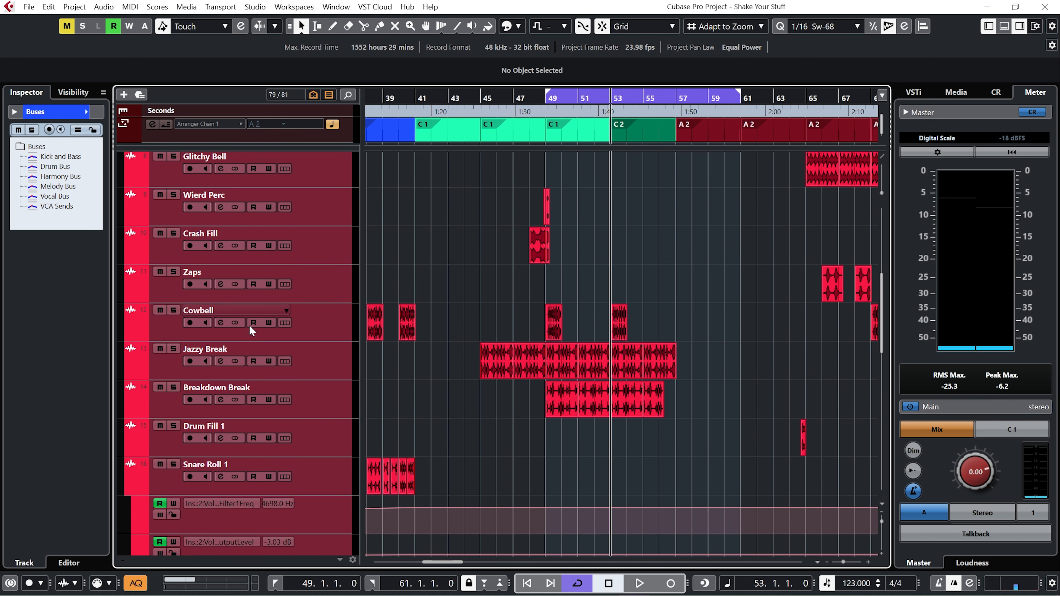
click(175, 350)
click(174, 387)
key(space)
click(175, 309)
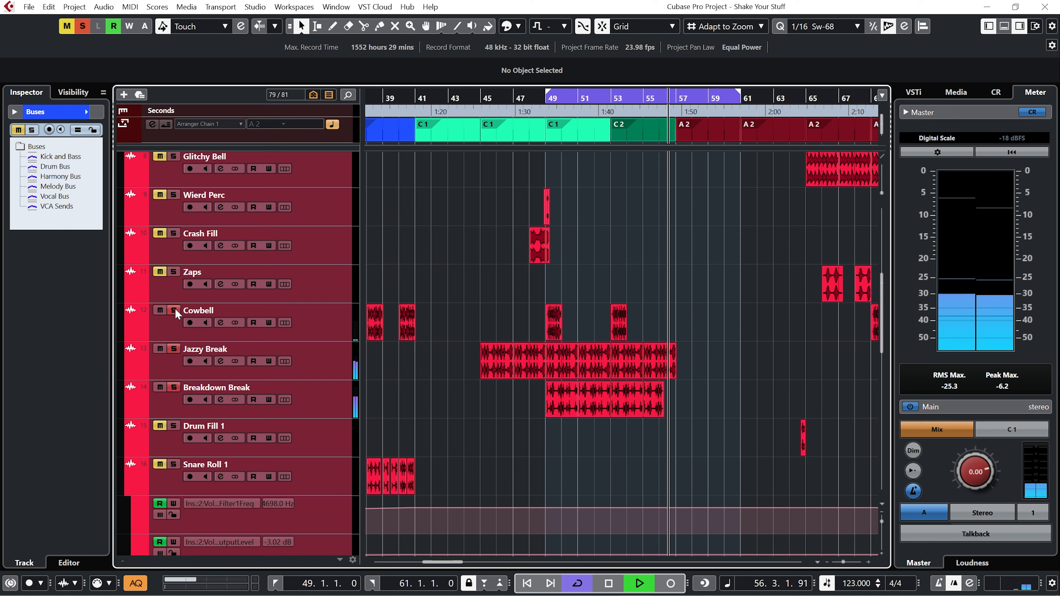
click(175, 310)
key(space)
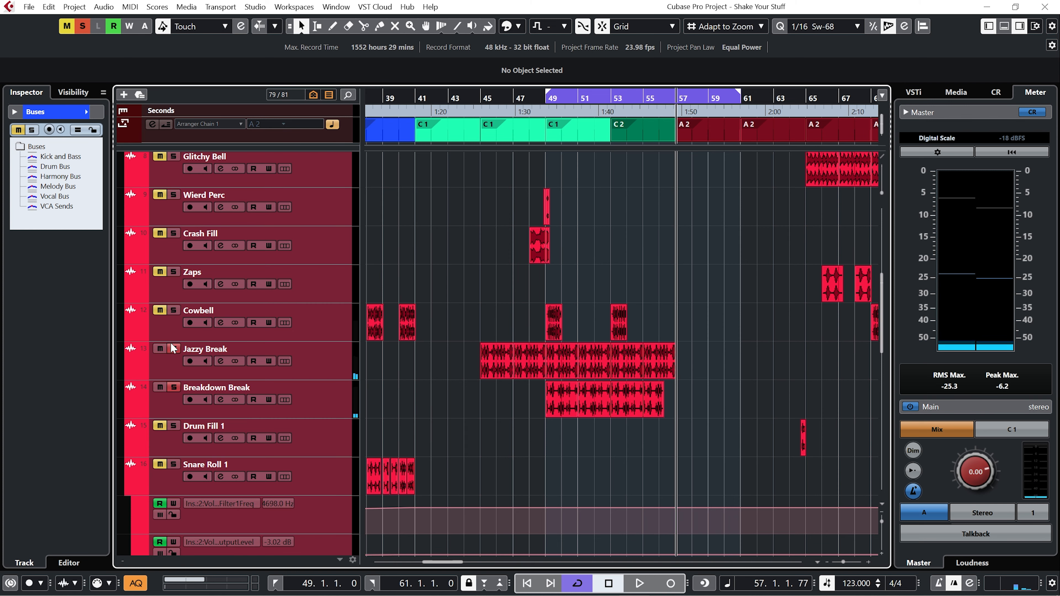
click(174, 387)
Expand the Buses folder and open the Volcano 3 editor on the Drum Bus.
scroll(220, 329, up, 8)
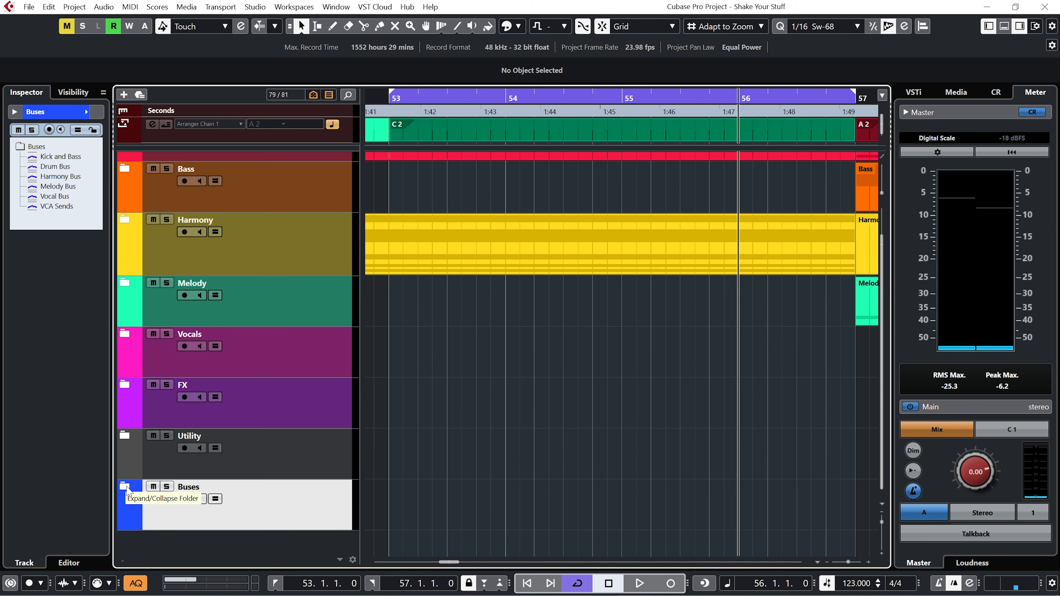
click(125, 487)
scroll(490, 448, down, 4)
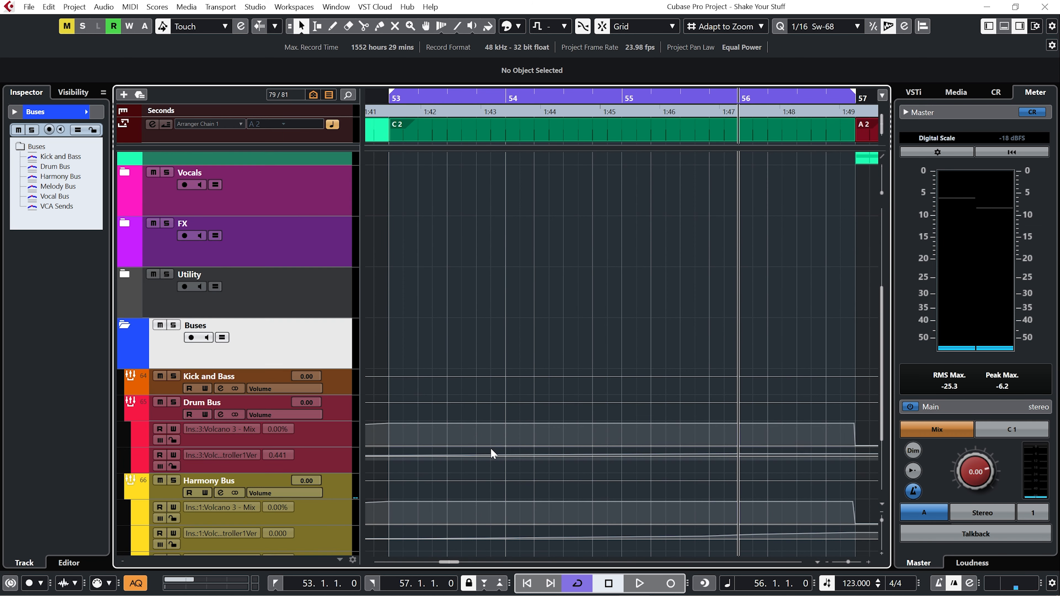
click(267, 403)
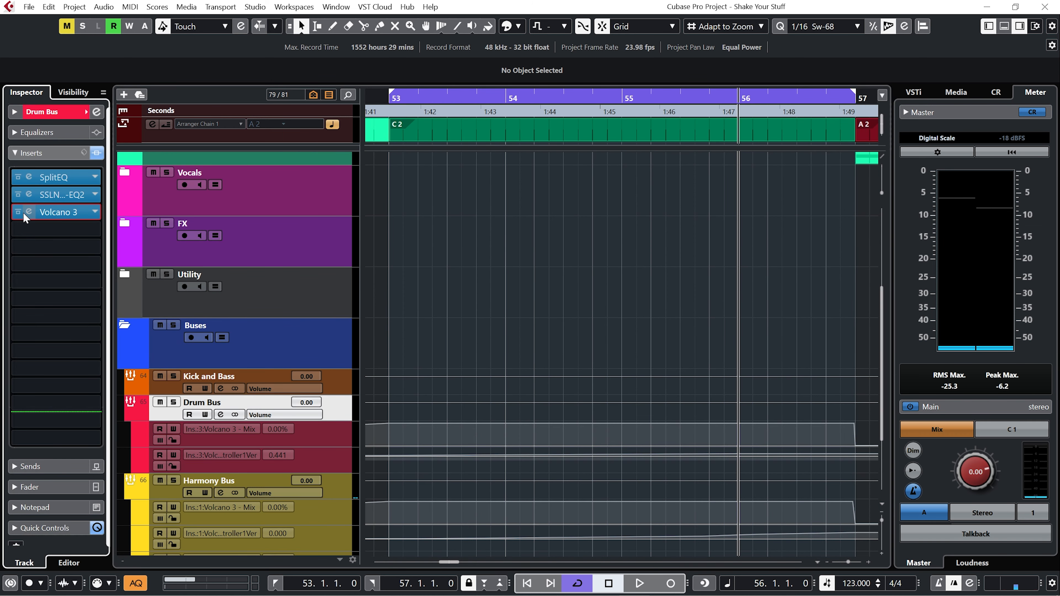
click(23, 211)
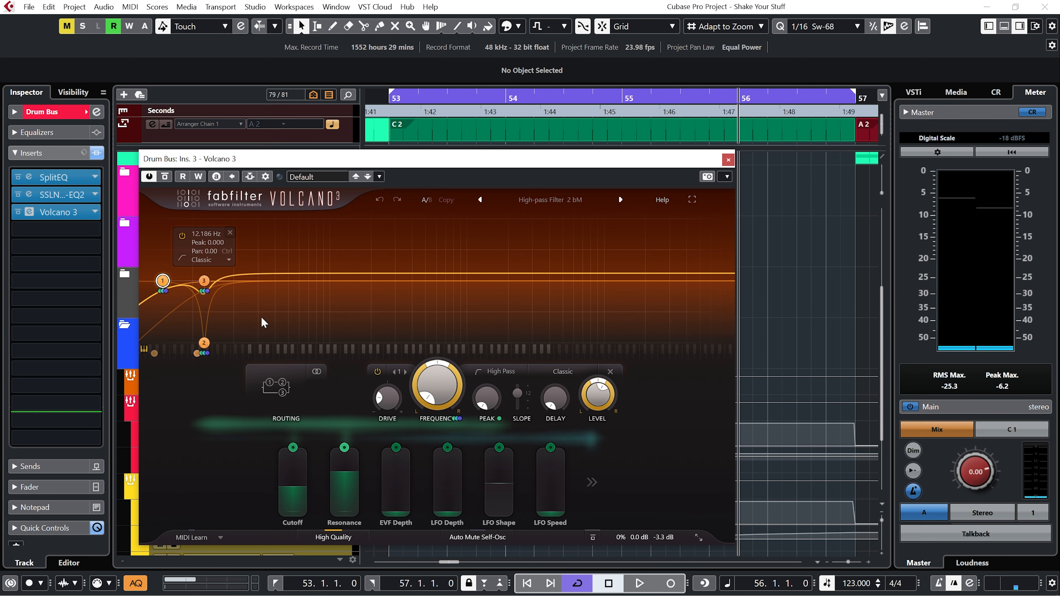
Load the High-pass Filter 2 bM preset in the Drum Bus Volcano 3.
click(550, 200)
mouse_move(550, 216)
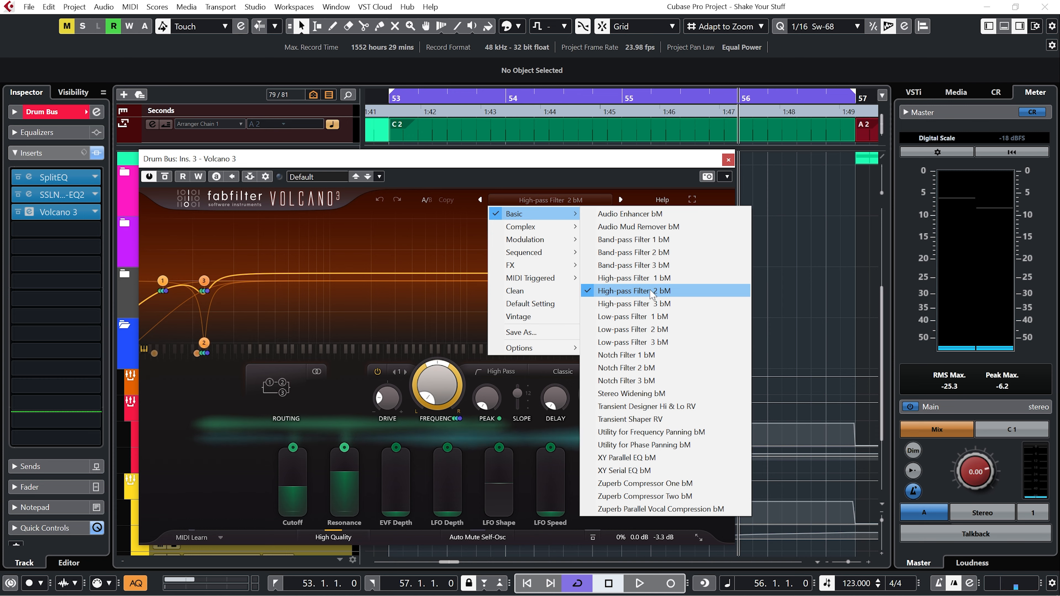
click(670, 294)
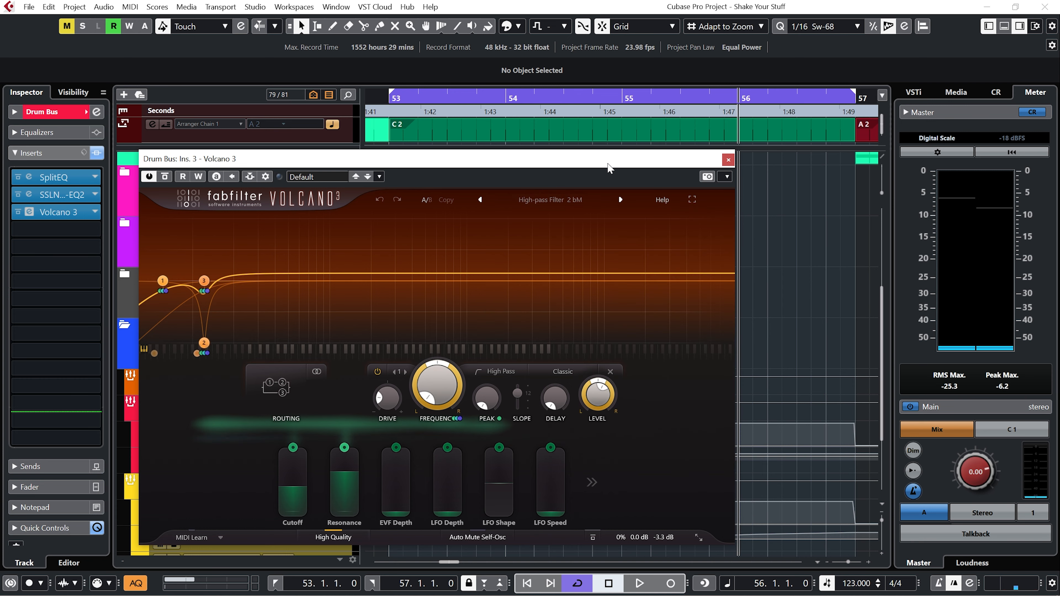
Return to the left locator and play the section to hear the Drum Bus filter.
mouse_move(295, 478)
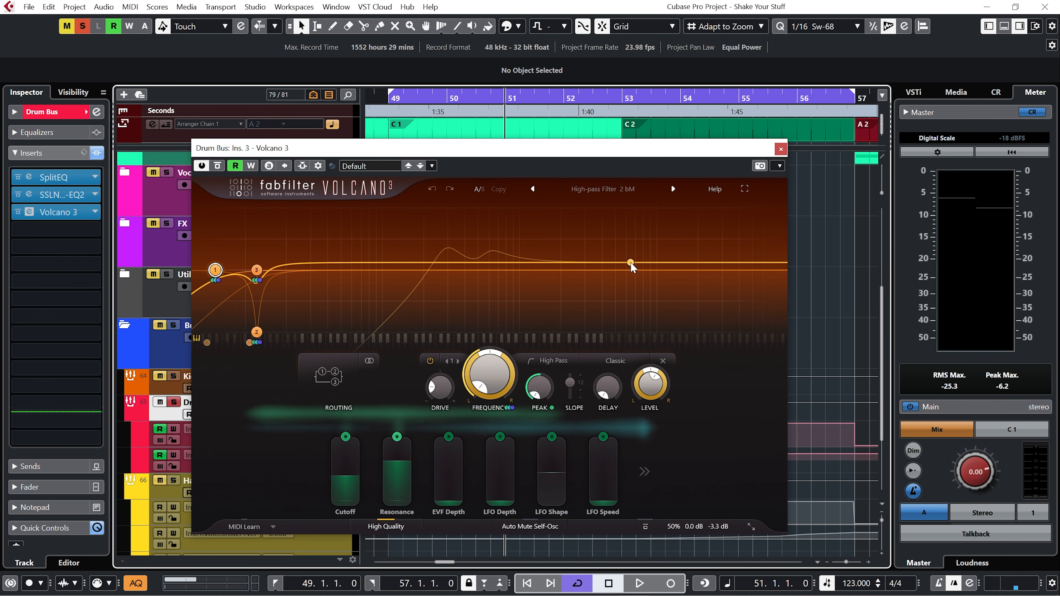
key(KP_1)
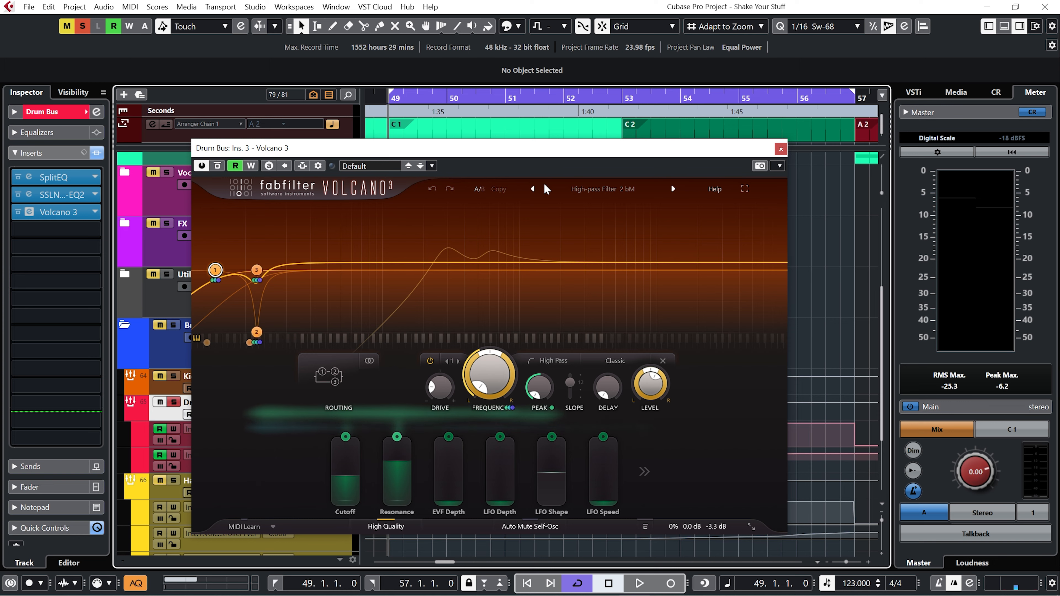
mouse_move(688, 525)
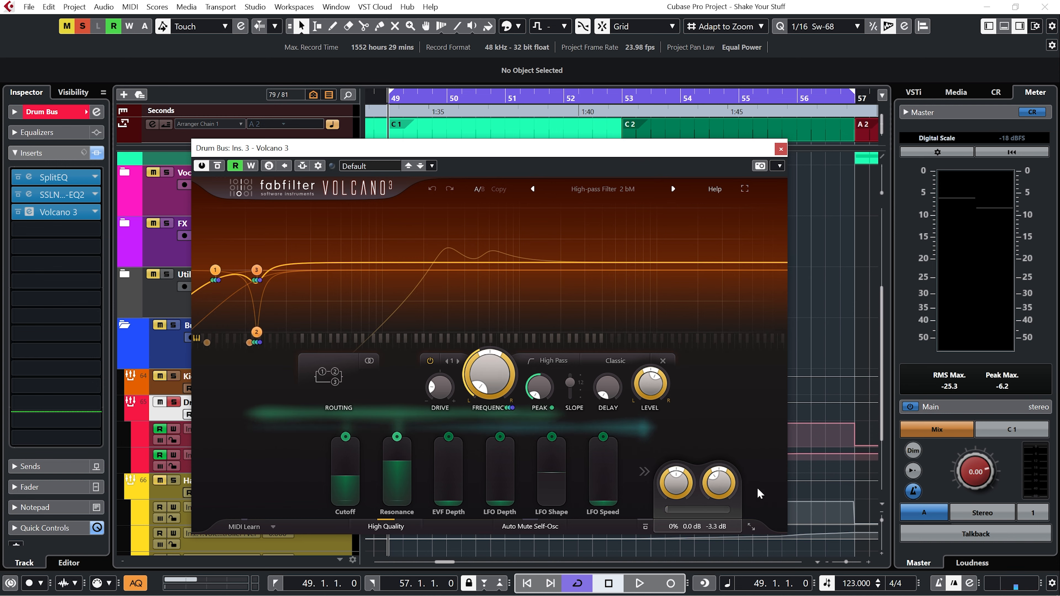
key(space)
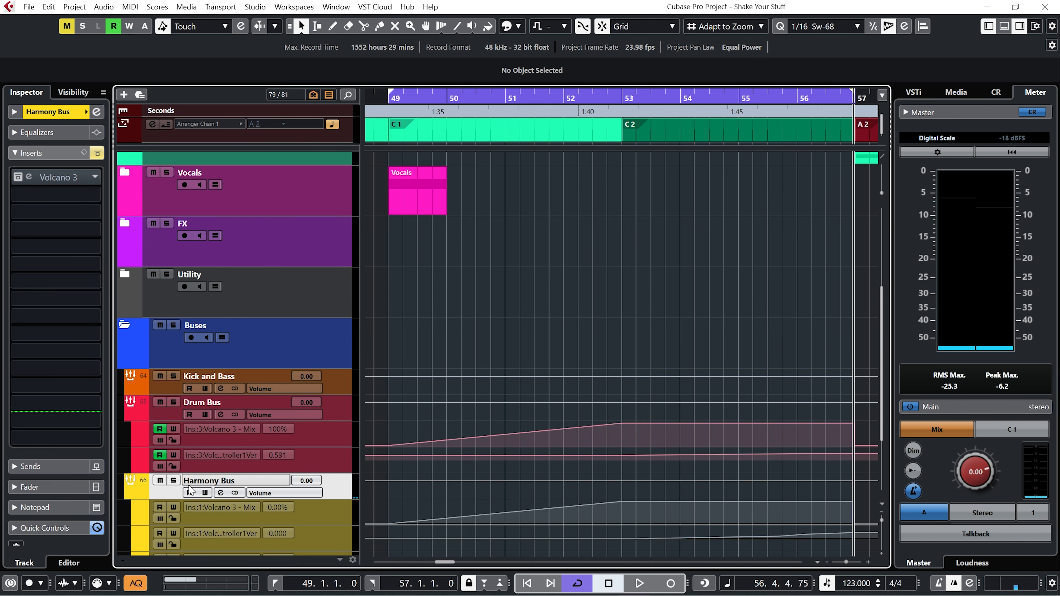
Solo the Harmony Bus and play it with its Volcano 3 filter automation.
click(174, 480)
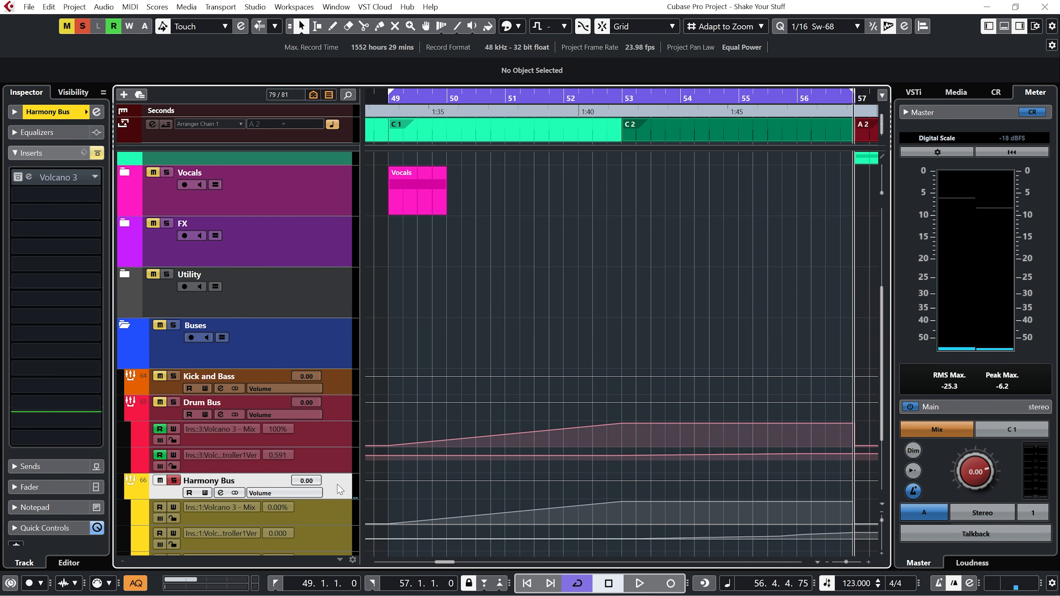
scroll(338, 489, down, 3)
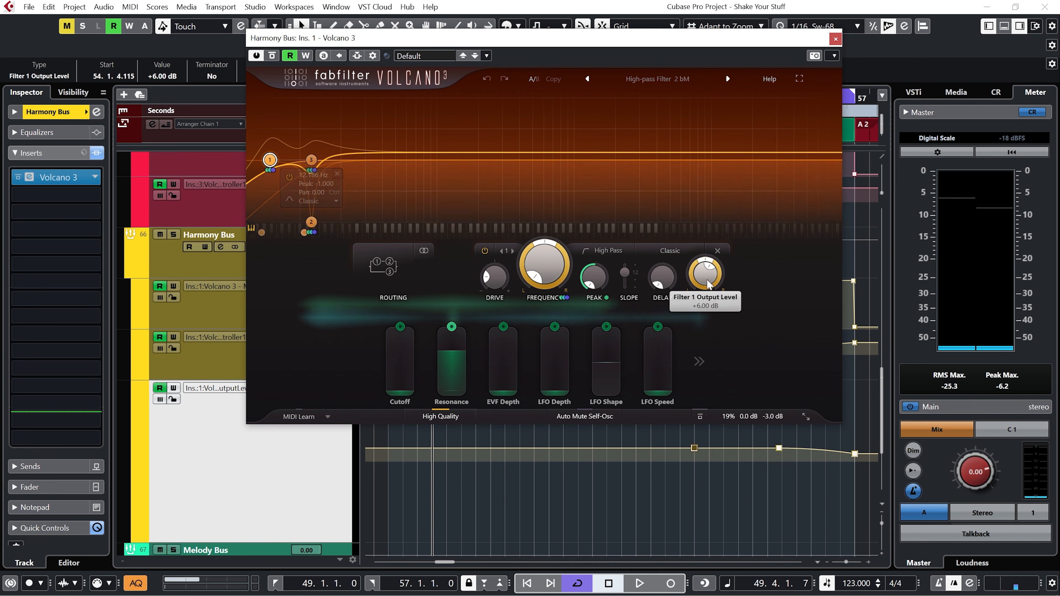
mouse_move(707, 278)
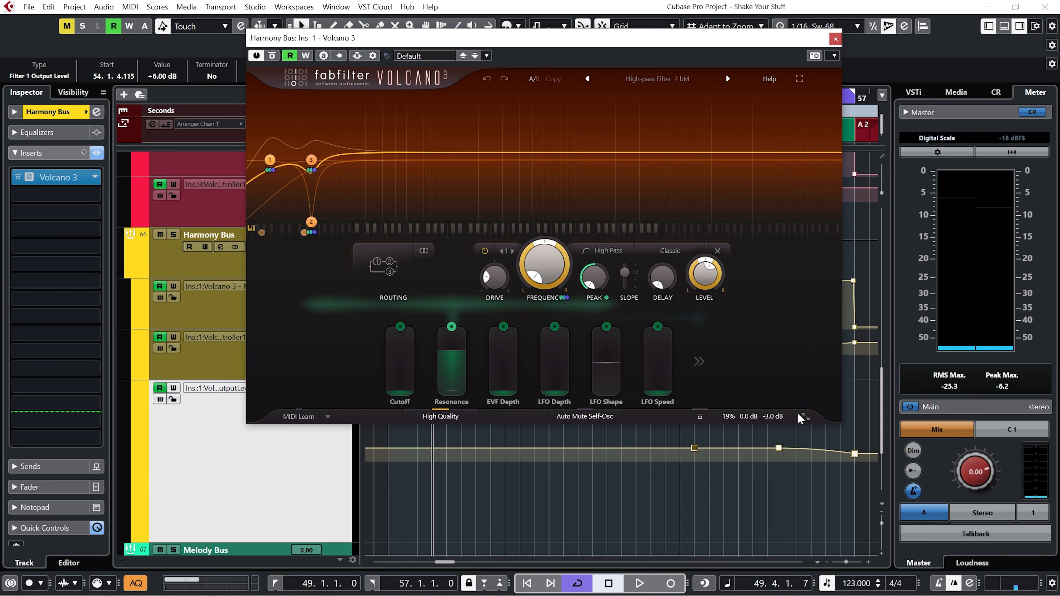
key(KP_Divide)
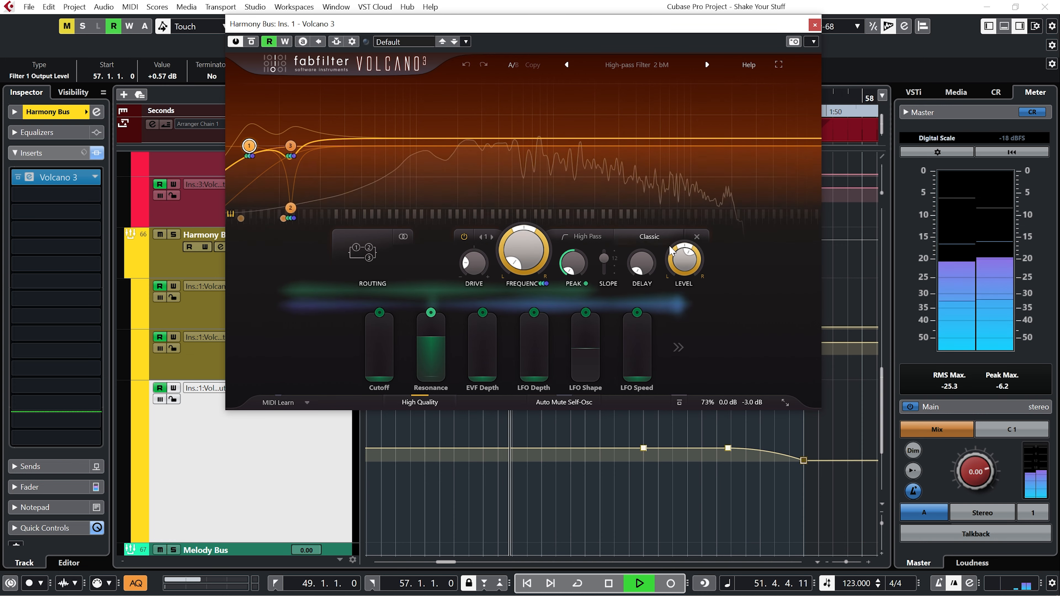
mouse_move(696, 270)
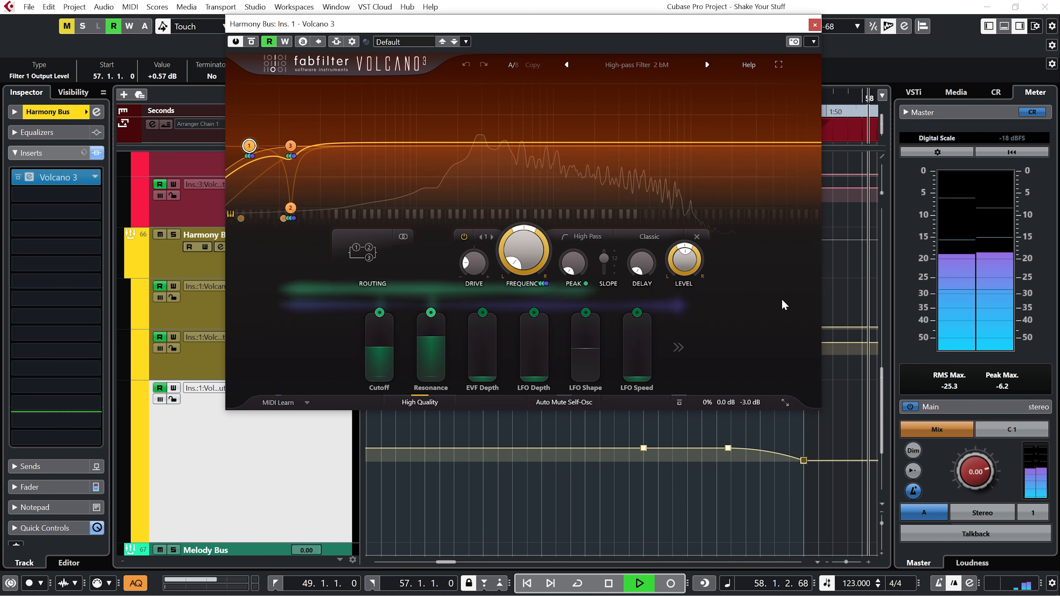
Stop playback and expand the Drums folder to show its individual drum tracks.
key(space)
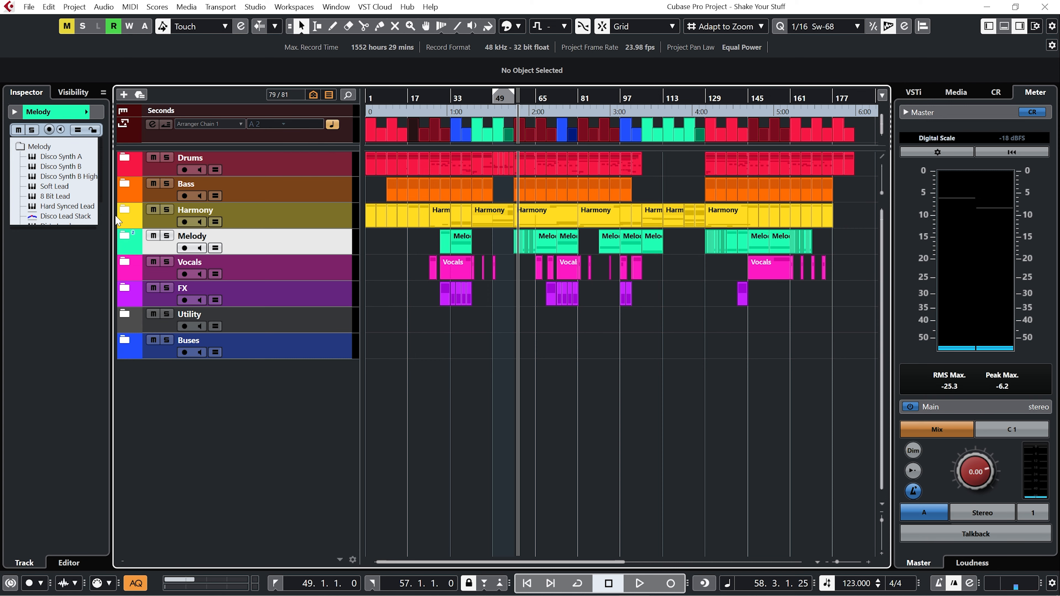
click(122, 160)
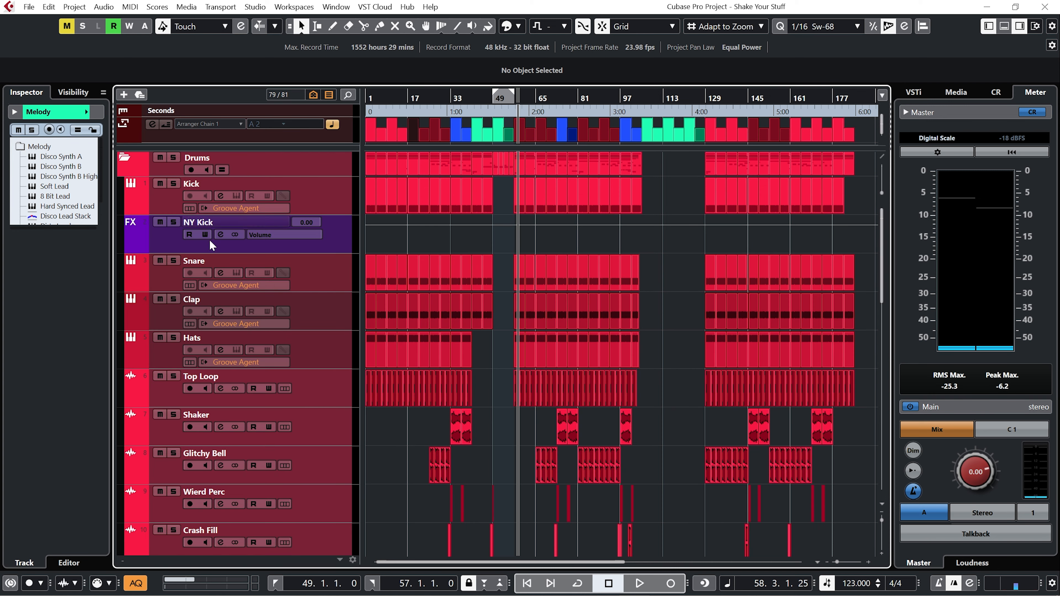
scroll(408, 428, down, 10)
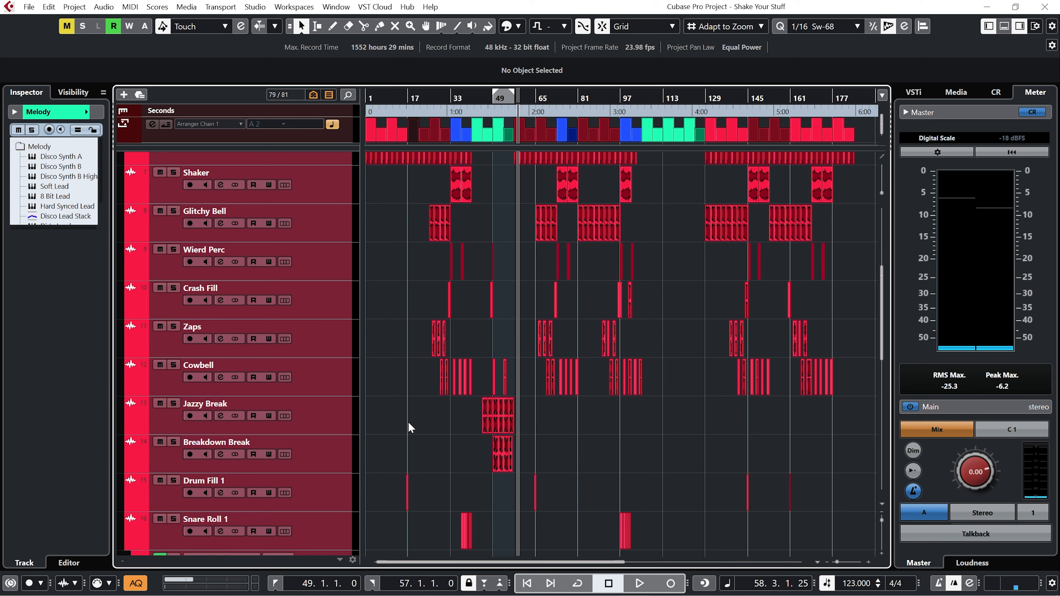
Select the Drum Fill 1, Snare Roll 1 and Drum Fill 2 tracks in turn to examine their insert effects.
click(330, 257)
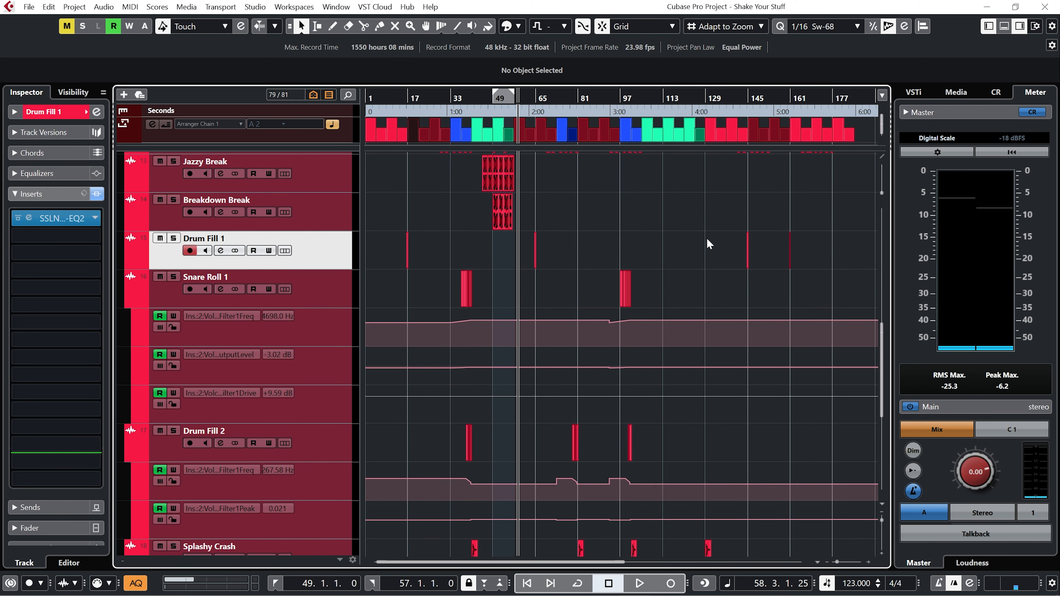
click(324, 299)
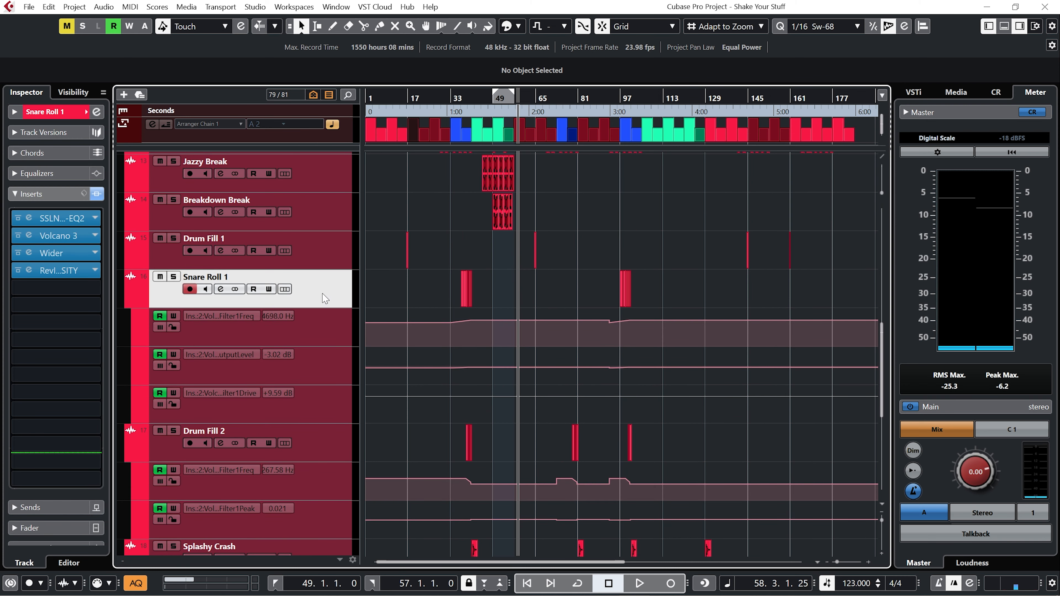
click(340, 441)
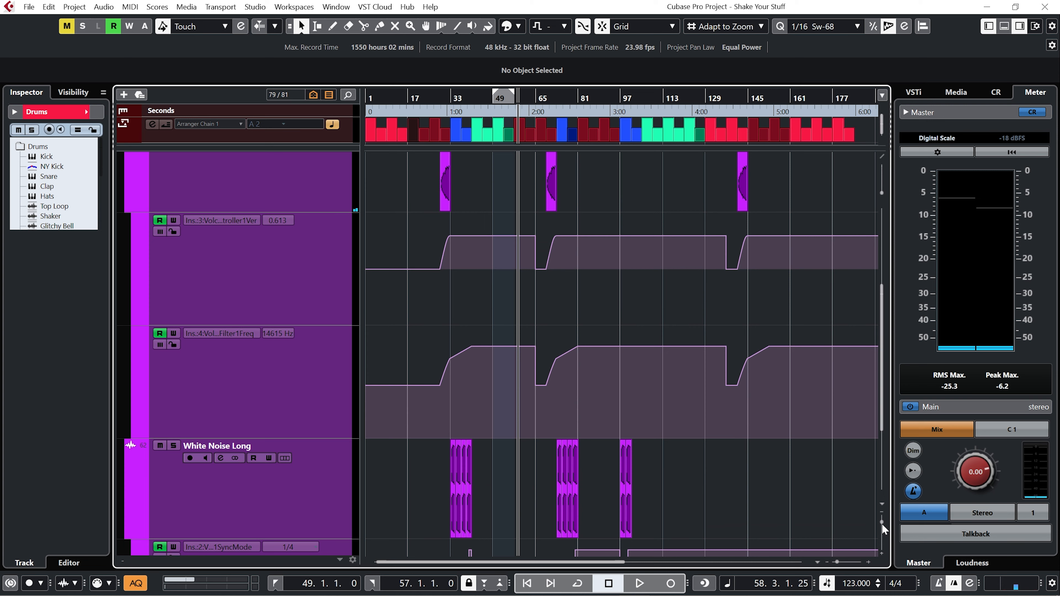
Play the arrangement from the left locator at bar 13 with the MixConsole shown below.
drag(883, 529, 882, 523)
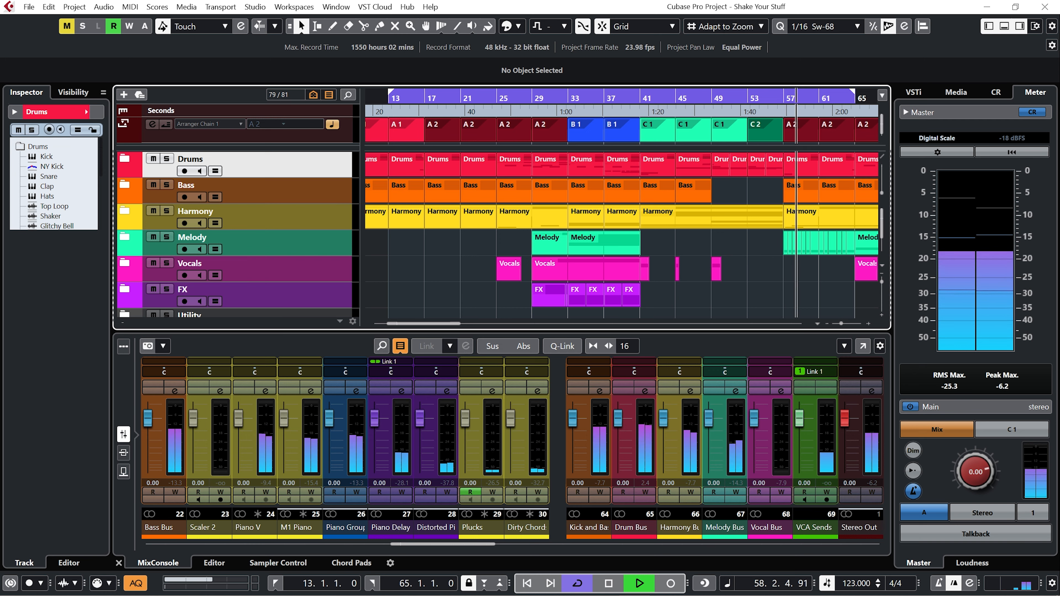
key(space)
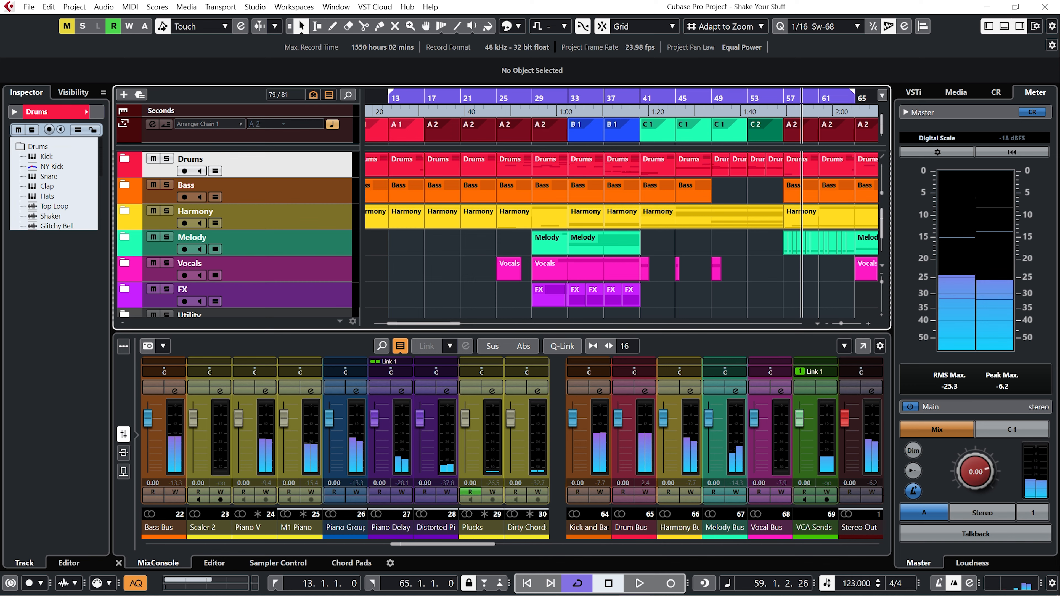